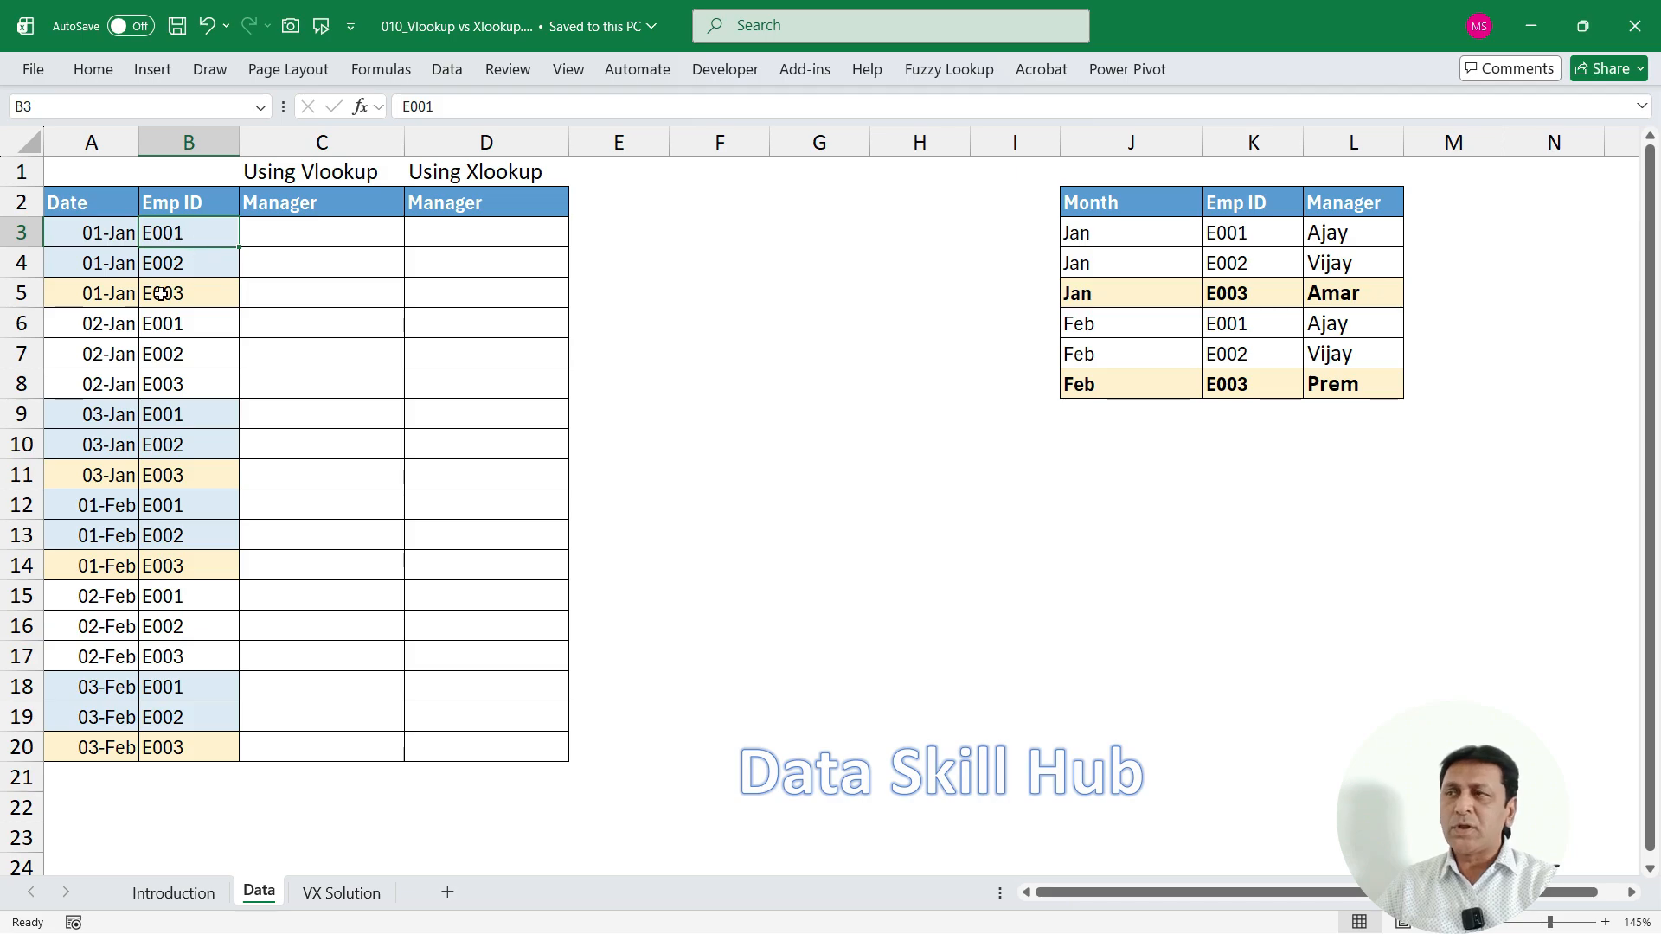
Examine the Date and Emp ID columns, the empty Manager column, and the lookup table of months, employee IDs and managers in J2:L8.
{"action": "left_click", "coordinate": [143, 273]}
{"action": "left_click_drag", "start_coordinate": [95, 203], "coordinate": [177, 718]}
{"action": "left_click_drag", "start_coordinate": [110, 233], "coordinate": [101, 748]}
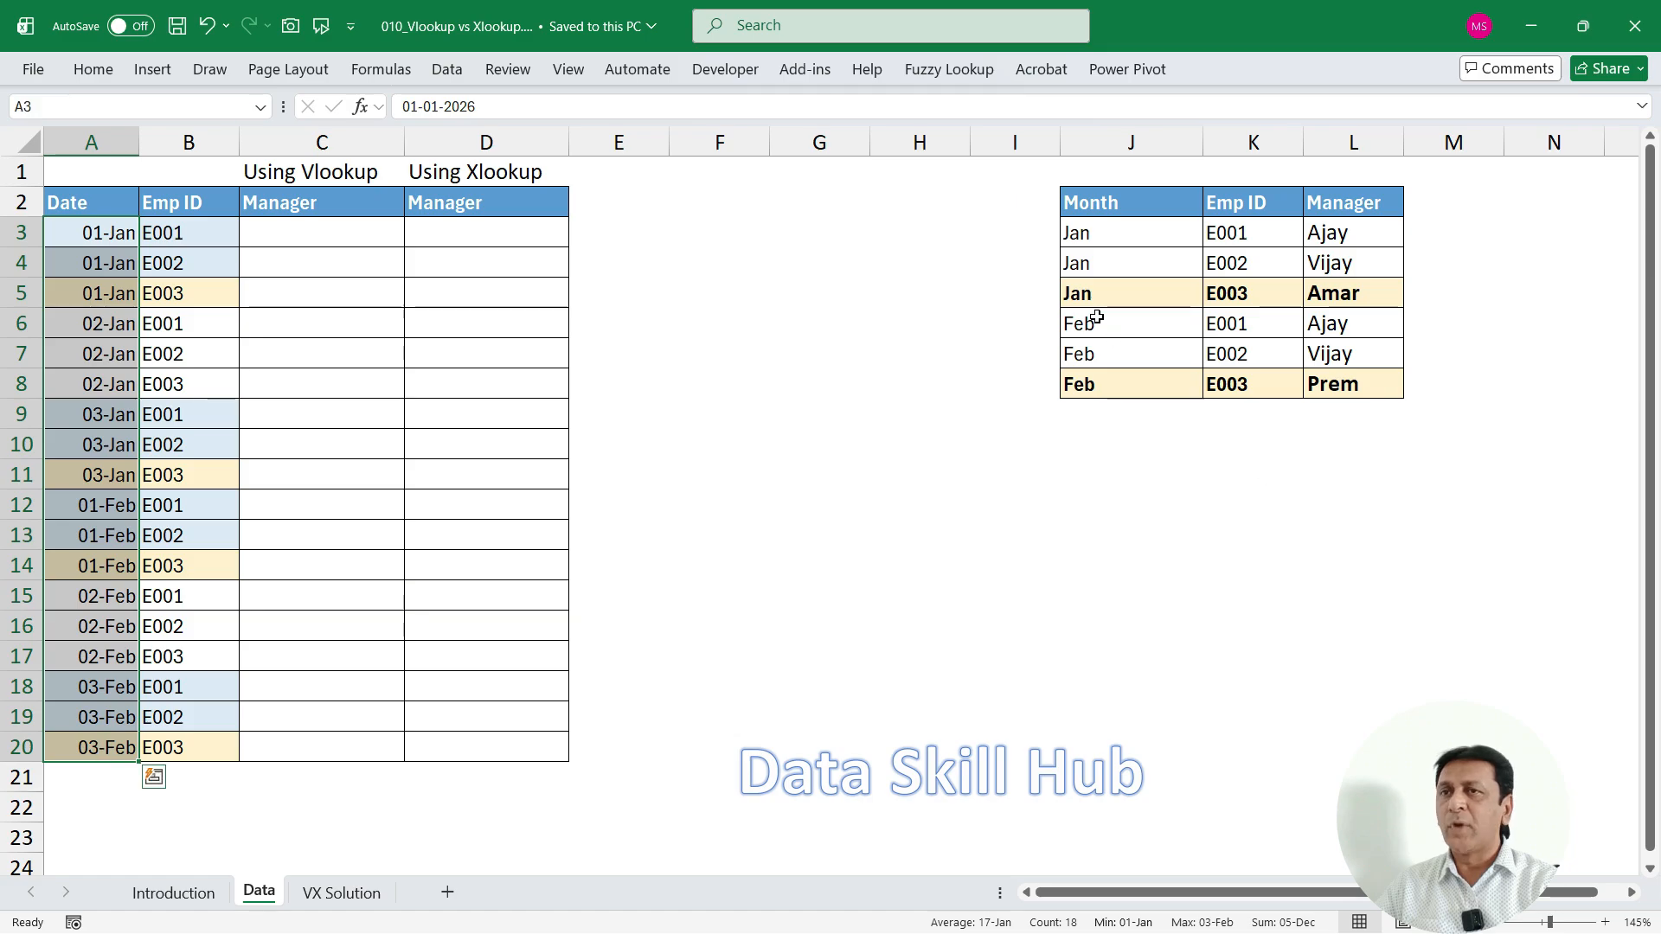
{"action": "left_click_drag", "start_coordinate": [1122, 201], "coordinate": [1327, 381]}
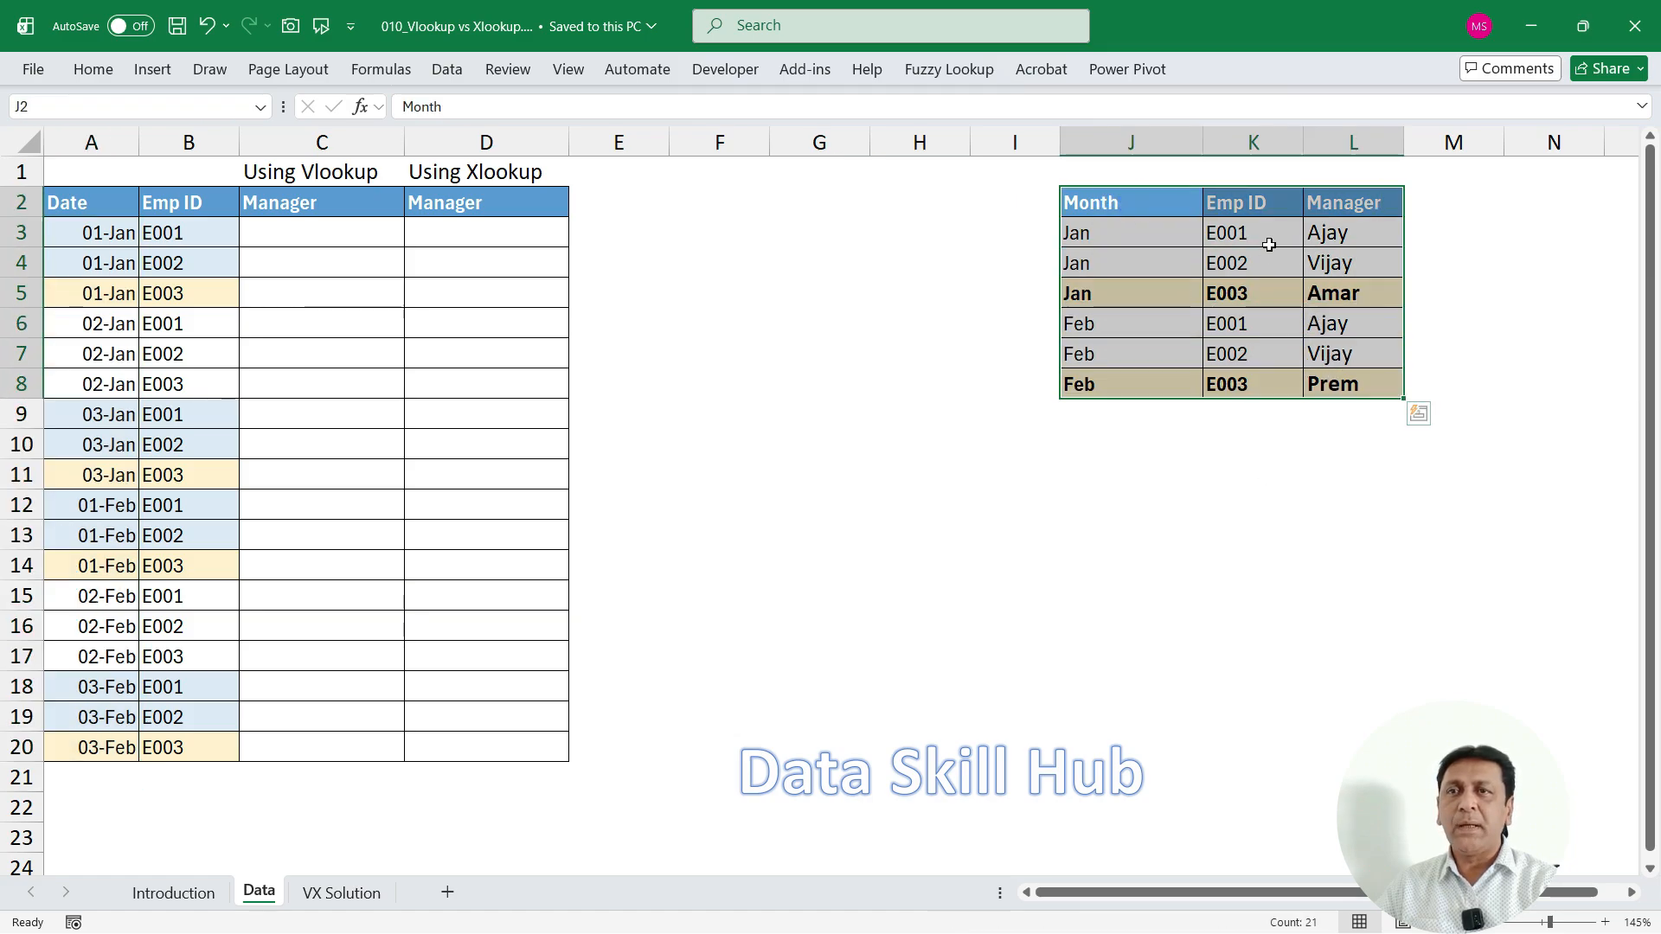
{"action": "left_click_drag", "start_coordinate": [1263, 200], "coordinate": [1249, 379]}
{"action": "left_click_drag", "start_coordinate": [1364, 207], "coordinate": [1350, 387]}
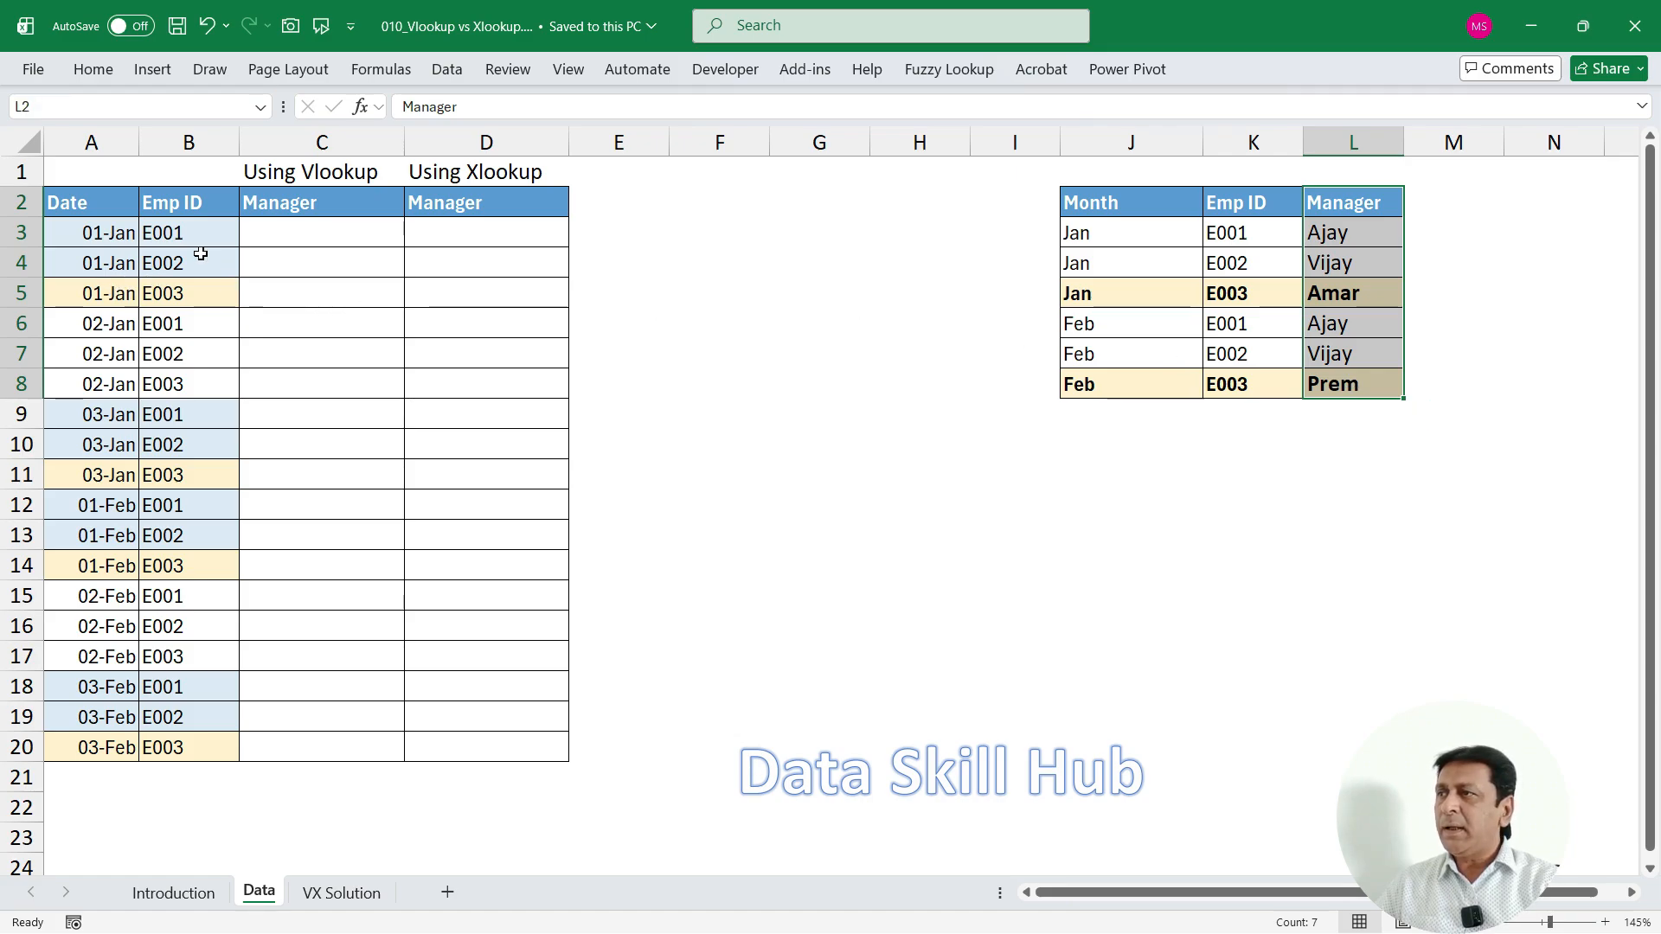
{"action": "left_click", "coordinate": [100, 243]}
{"action": "left_click_drag", "start_coordinate": [348, 231], "coordinate": [339, 475]}
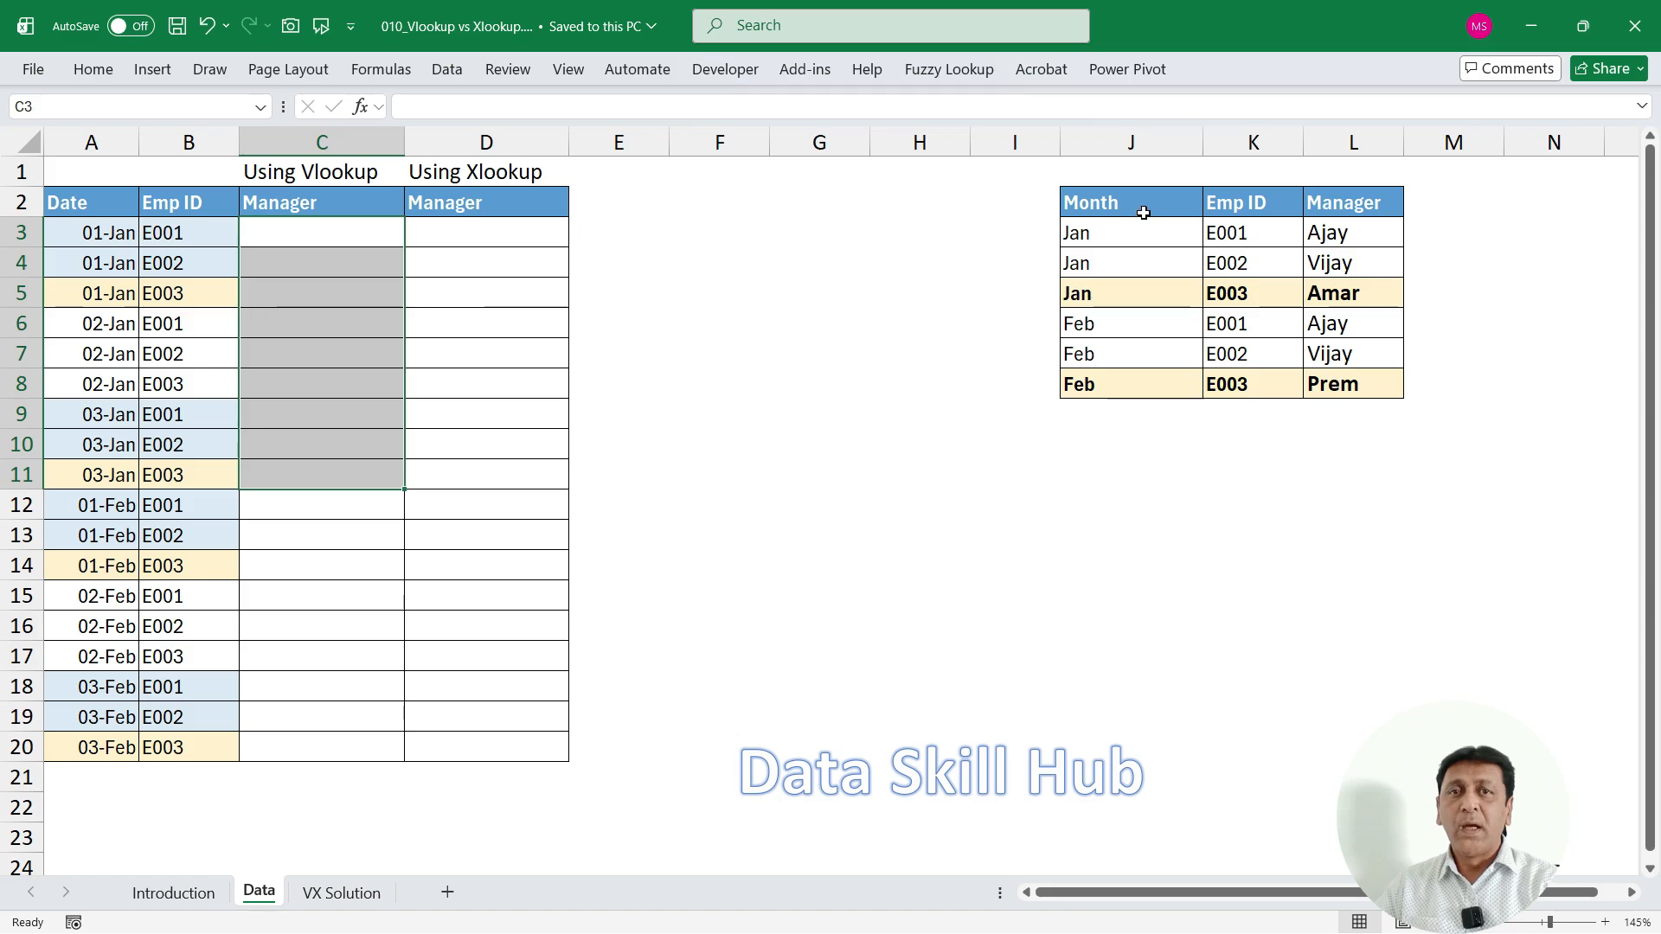
{"action": "left_click_drag", "start_coordinate": [1150, 204], "coordinate": [1332, 389]}
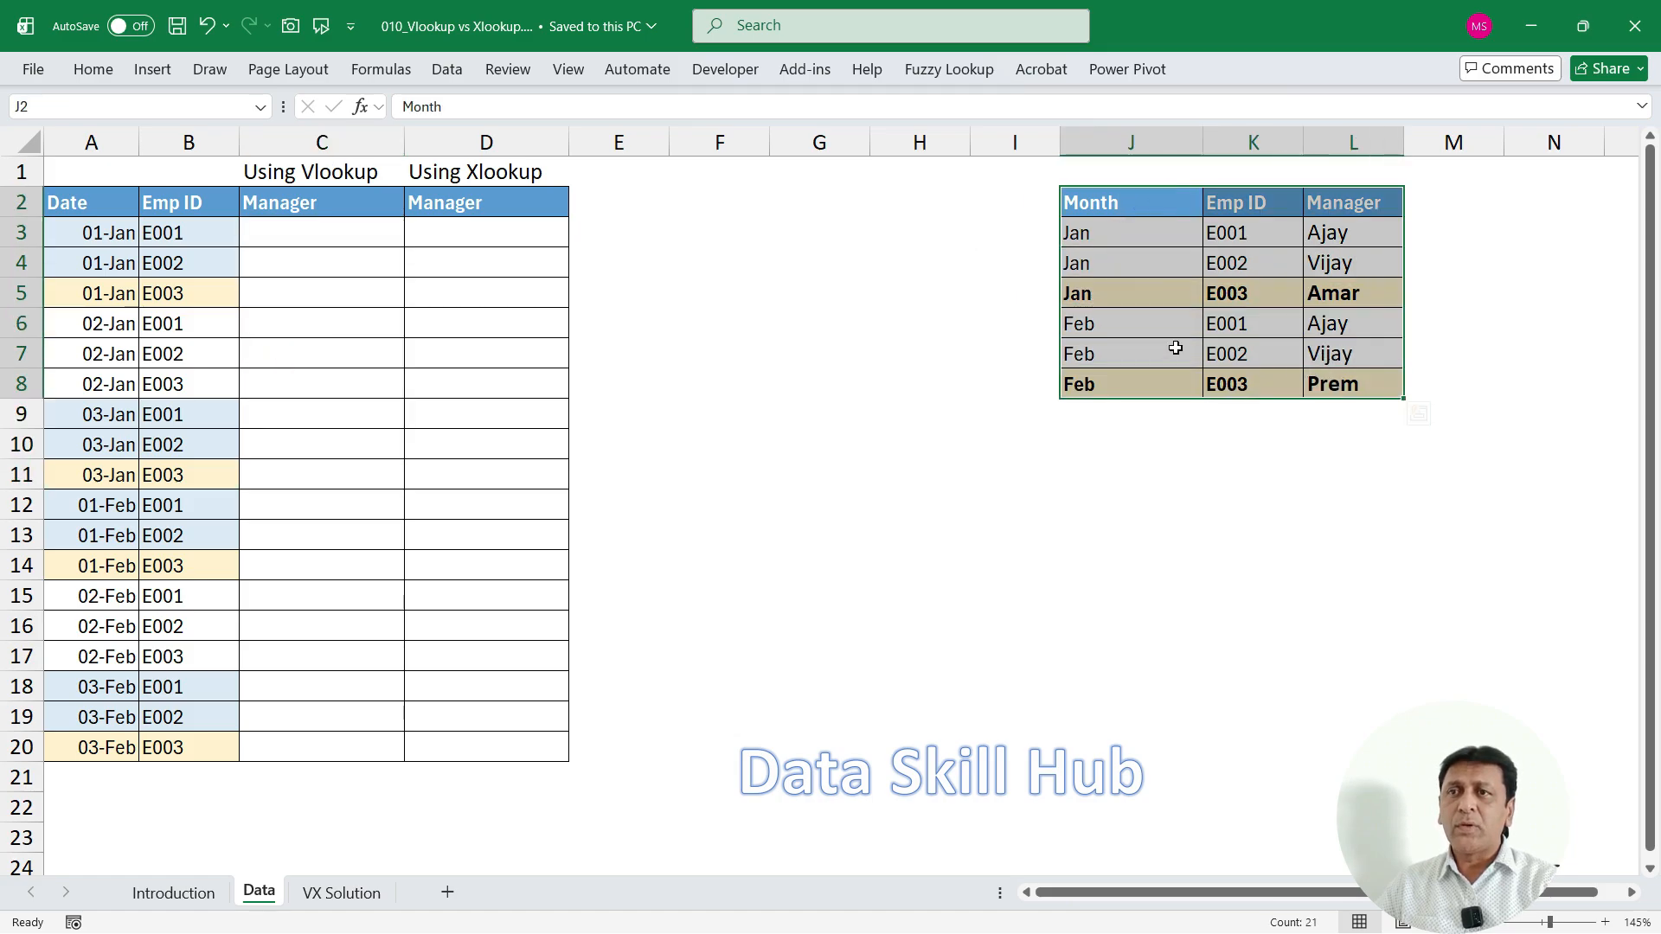
{"action": "mouse_move", "coordinate": [1052, 277]}
{"action": "left_mouse_down"}
{"action": "mouse_move", "coordinate": [1102, 297]}
{"action": "mouse_move", "coordinate": [1416, 309]}
{"action": "left_mouse_up"}
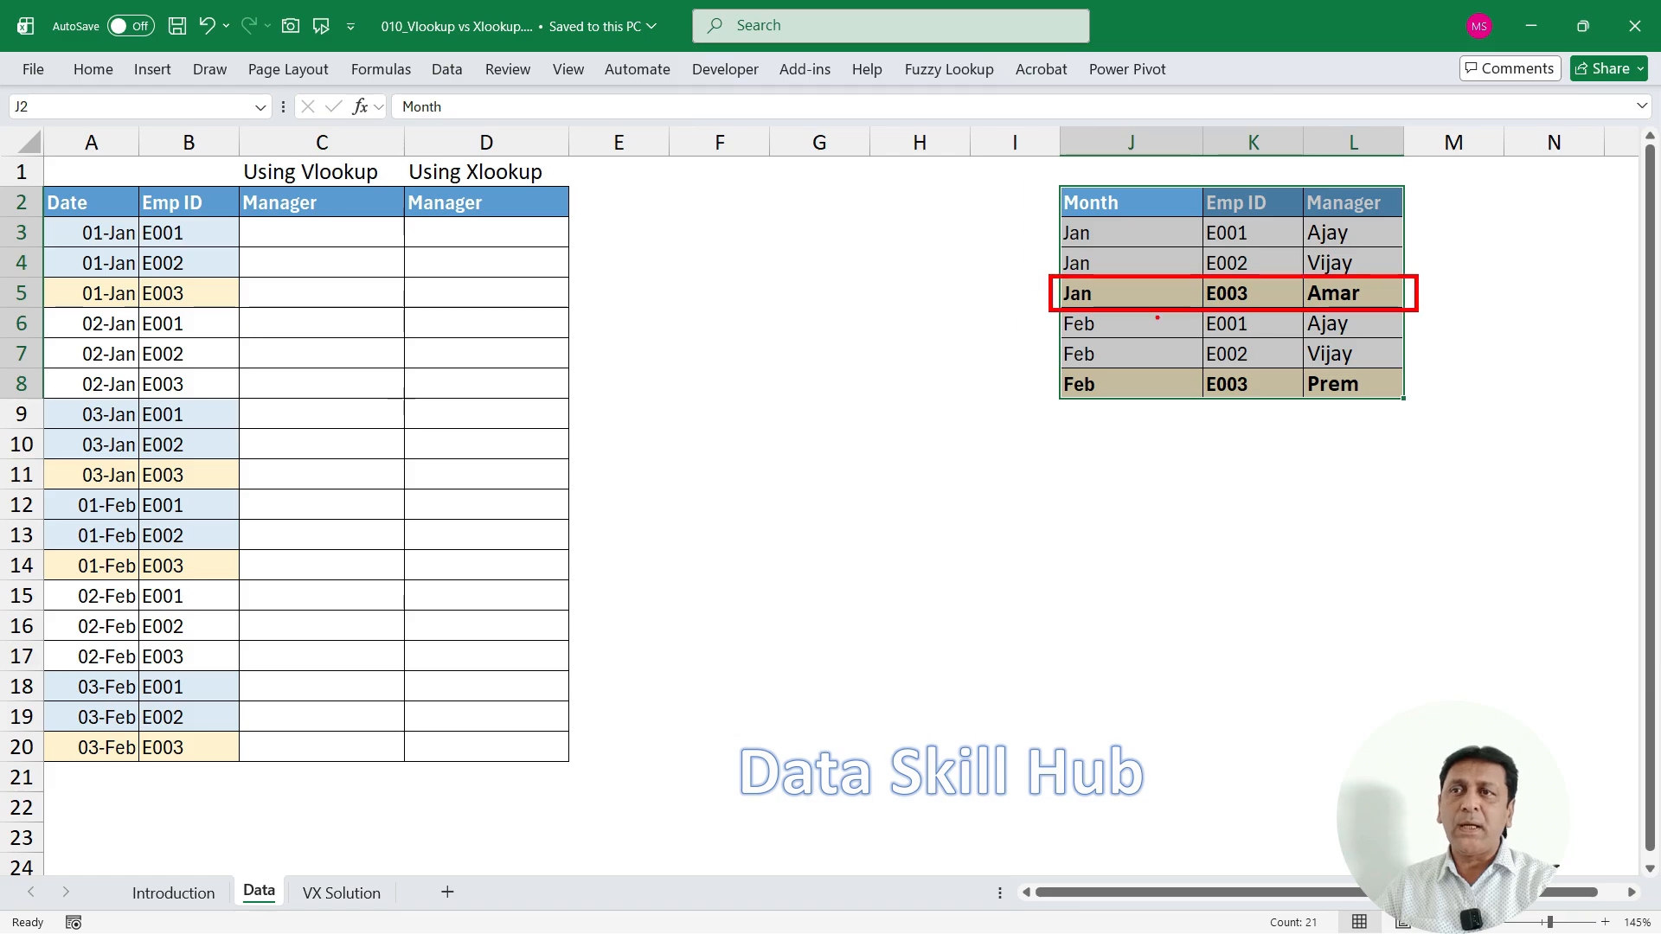
{"action": "left_click_drag", "start_coordinate": [982, 299], "coordinate": [1042, 282]}
{"action": "mouse_move", "coordinate": [1396, 294]}
{"action": "left_mouse_down"}
{"action": "mouse_move", "coordinate": [1412, 311]}
{"action": "mouse_move", "coordinate": [1456, 280]}
{"action": "left_mouse_up"}
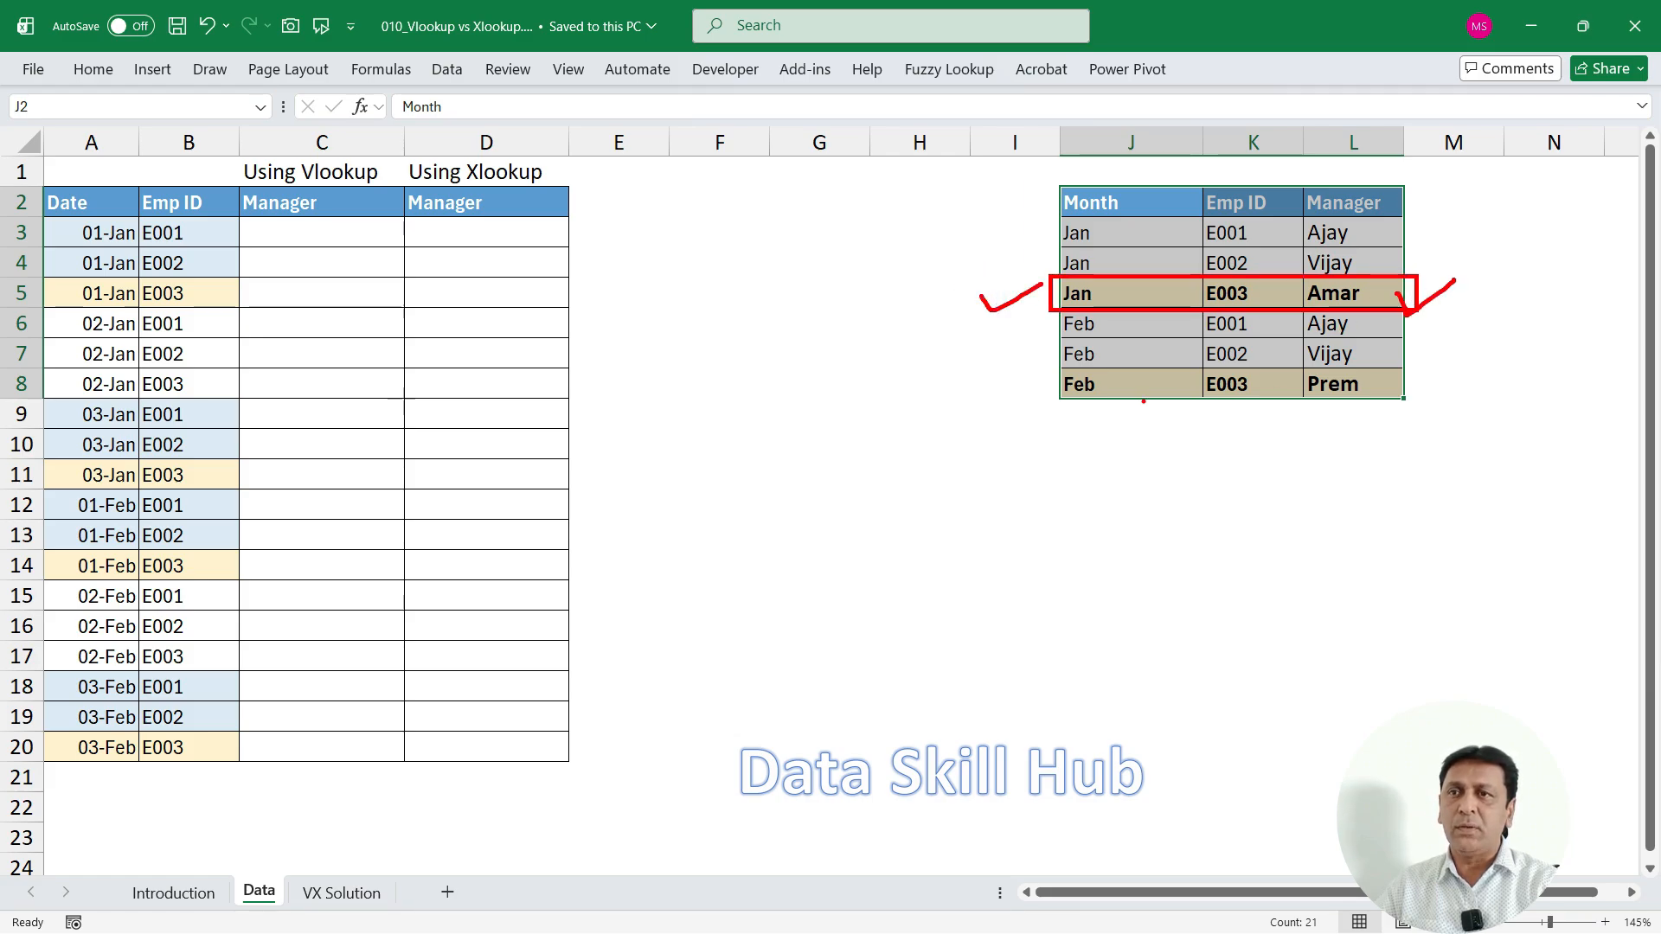
{"action": "left_click_drag", "start_coordinate": [1014, 419], "coordinate": [1097, 387]}
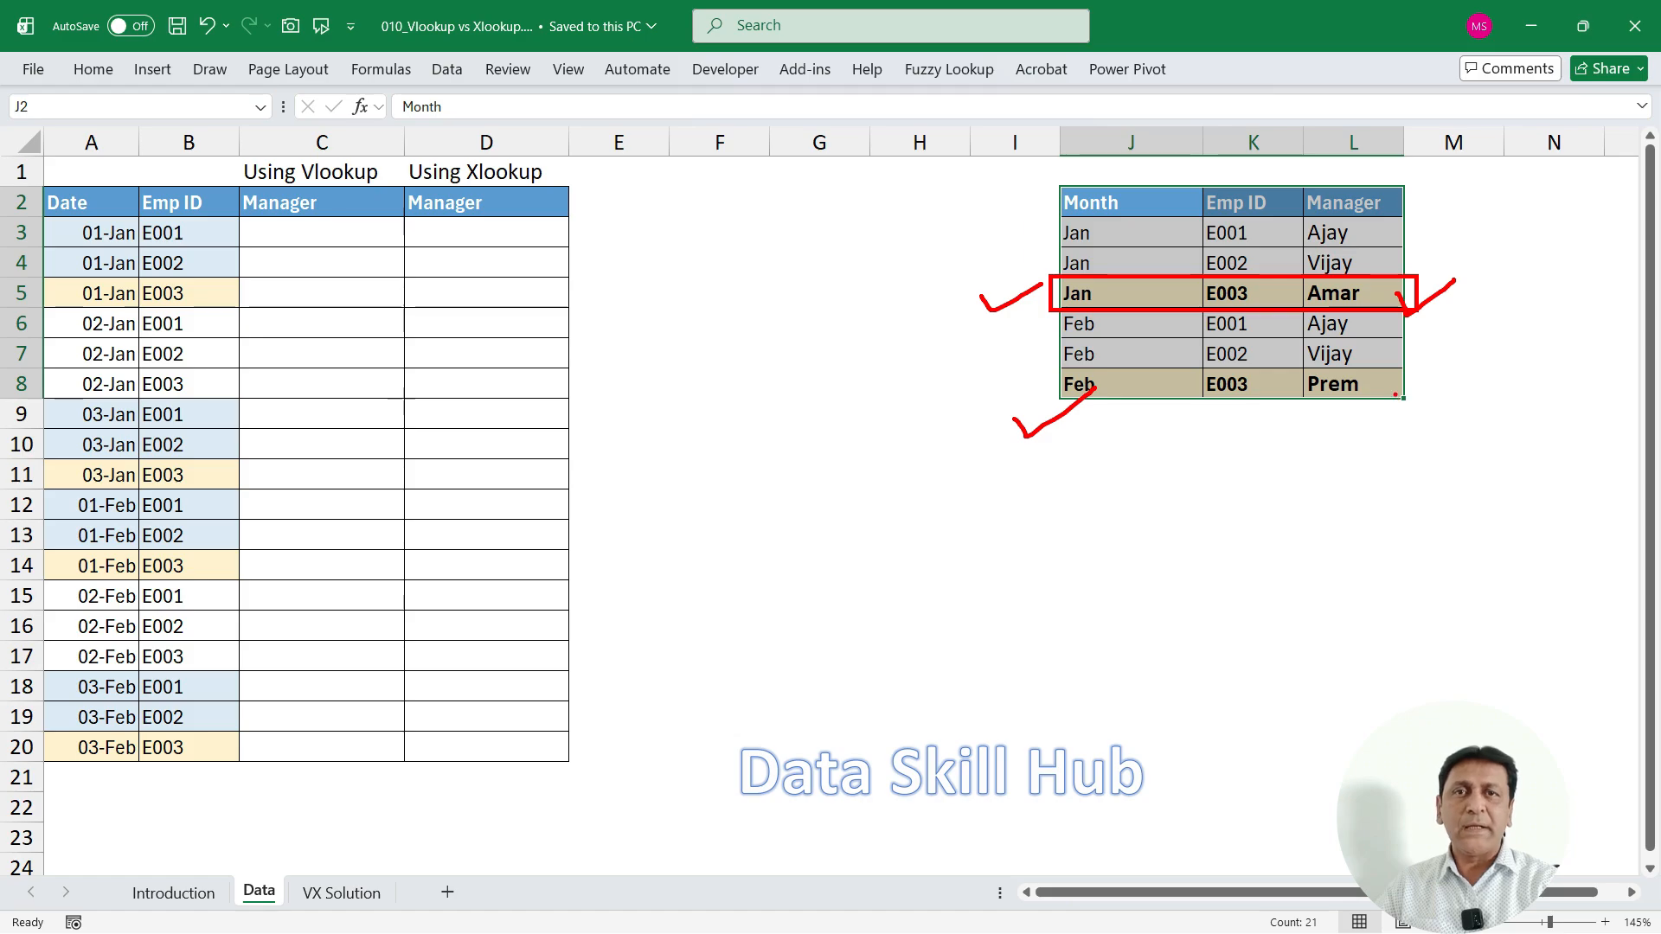
{"action": "left_click_drag", "start_coordinate": [1386, 386], "coordinate": [1444, 368]}
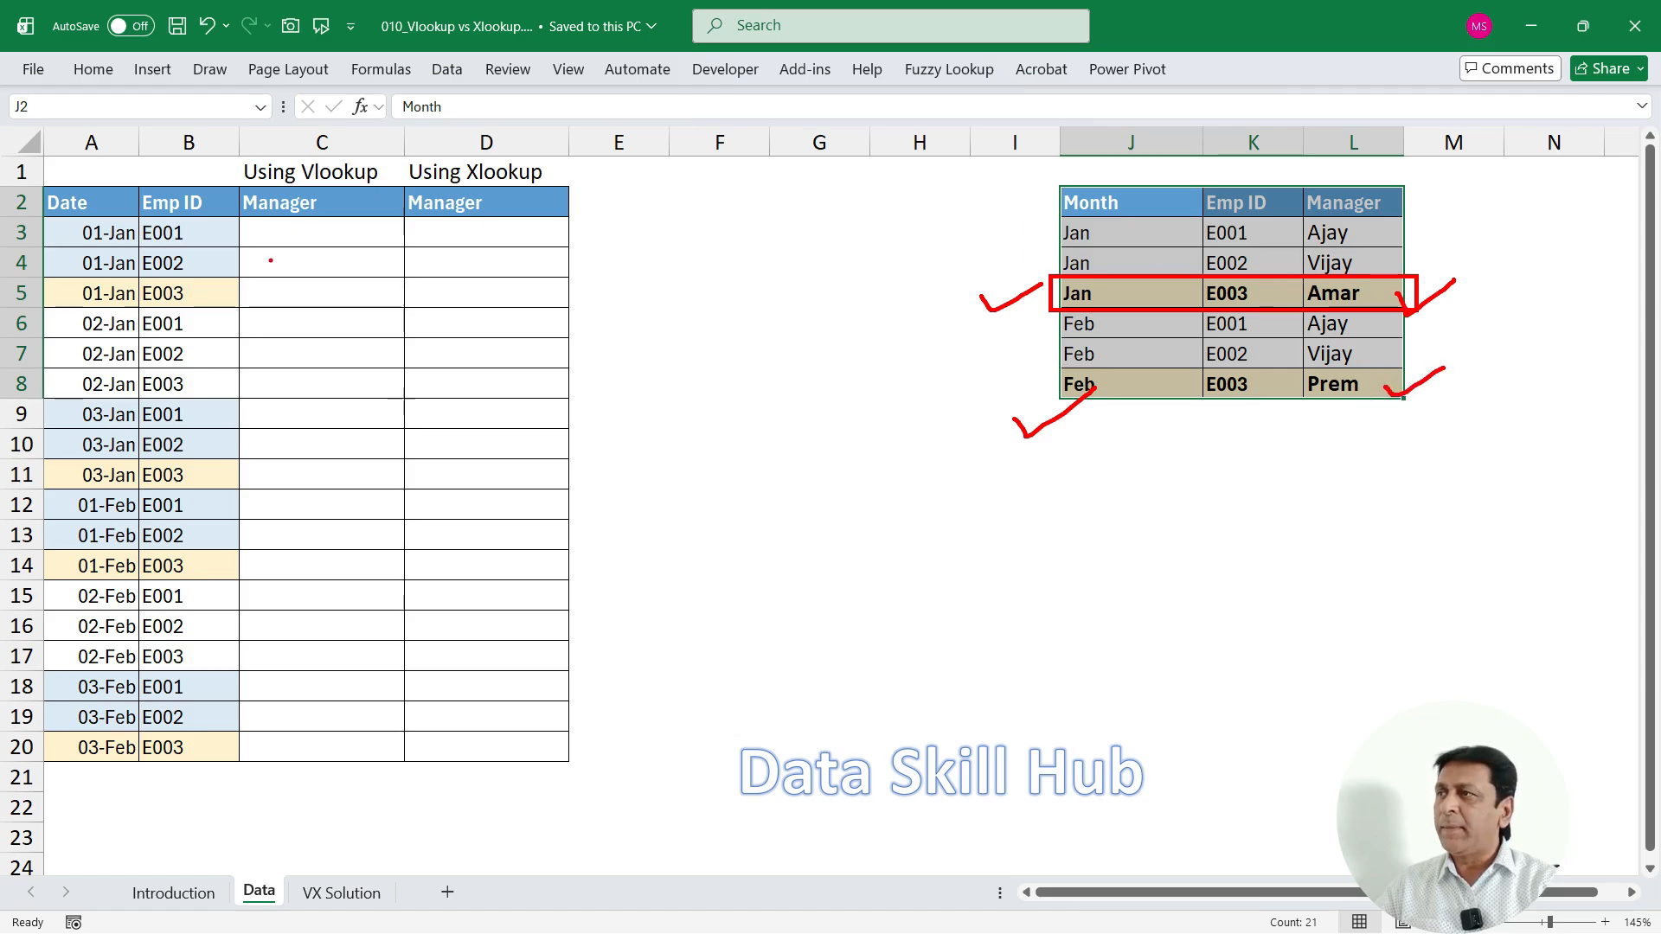
{"action": "left_click_drag", "start_coordinate": [212, 231], "coordinate": [286, 230]}
{"action": "mouse_move", "coordinate": [191, 472]}
{"action": "left_mouse_down"}
{"action": "mouse_move", "coordinate": [278, 473]}
{"action": "mouse_move", "coordinate": [288, 506]}
{"action": "left_mouse_up"}
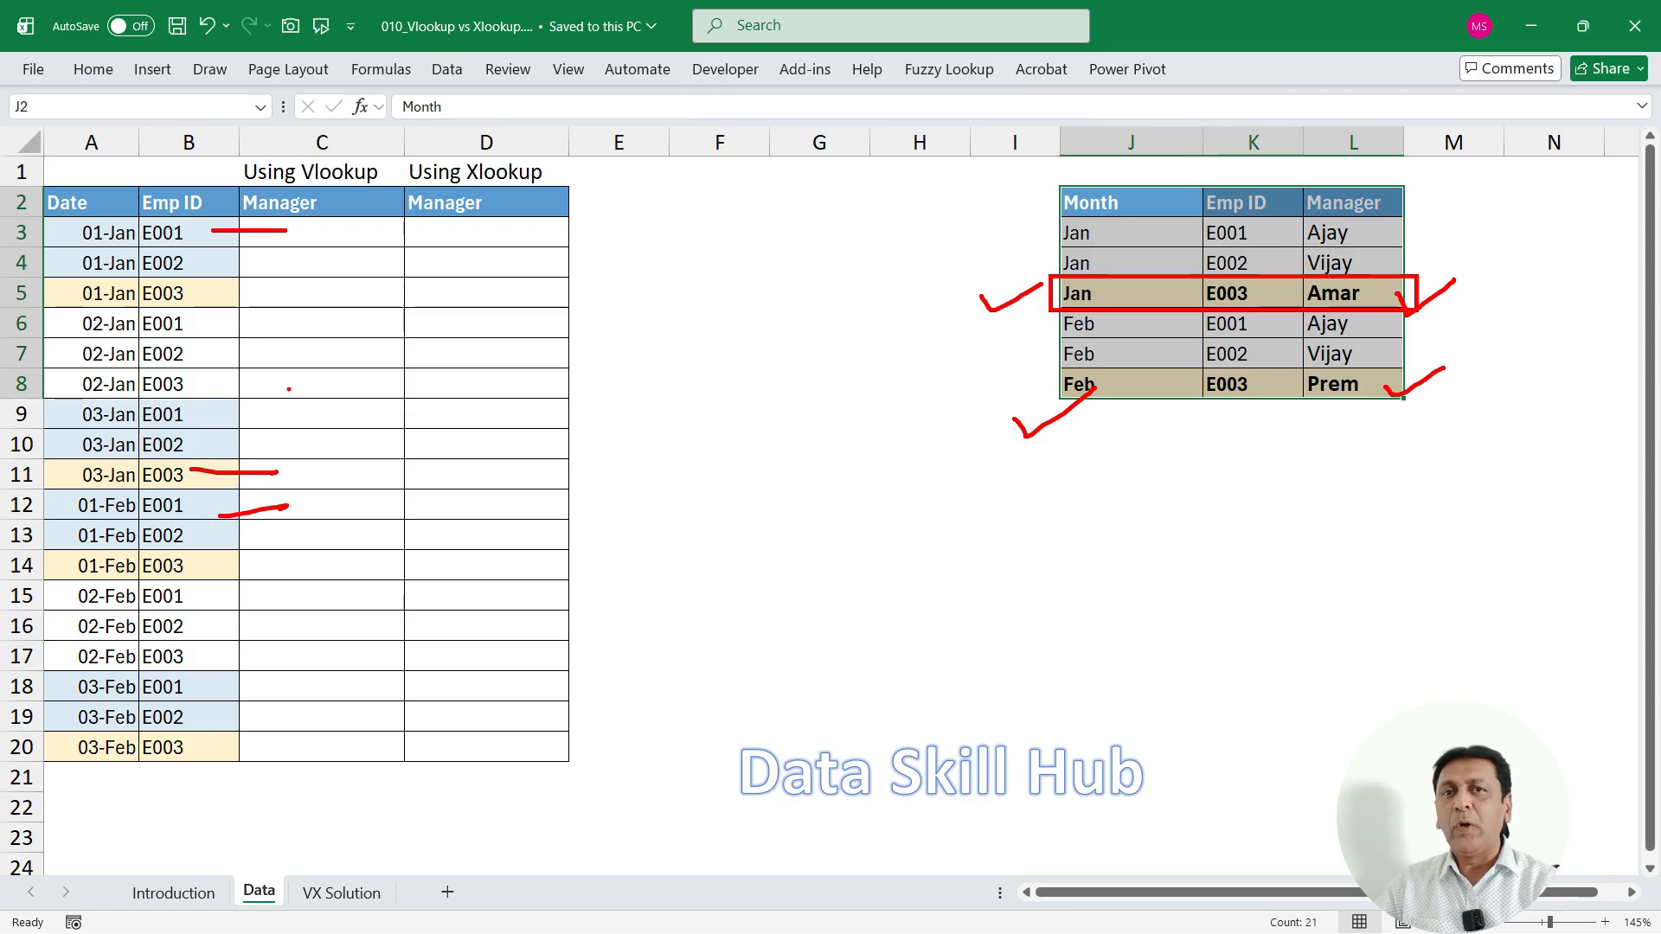
{"action": "key", "text": "Escape"}
Start a VLOOKUP formula in C3 under Using Vlookup, with the employee ID in B3 as the lookup value.
{"action": "left_click", "coordinate": [298, 232]}
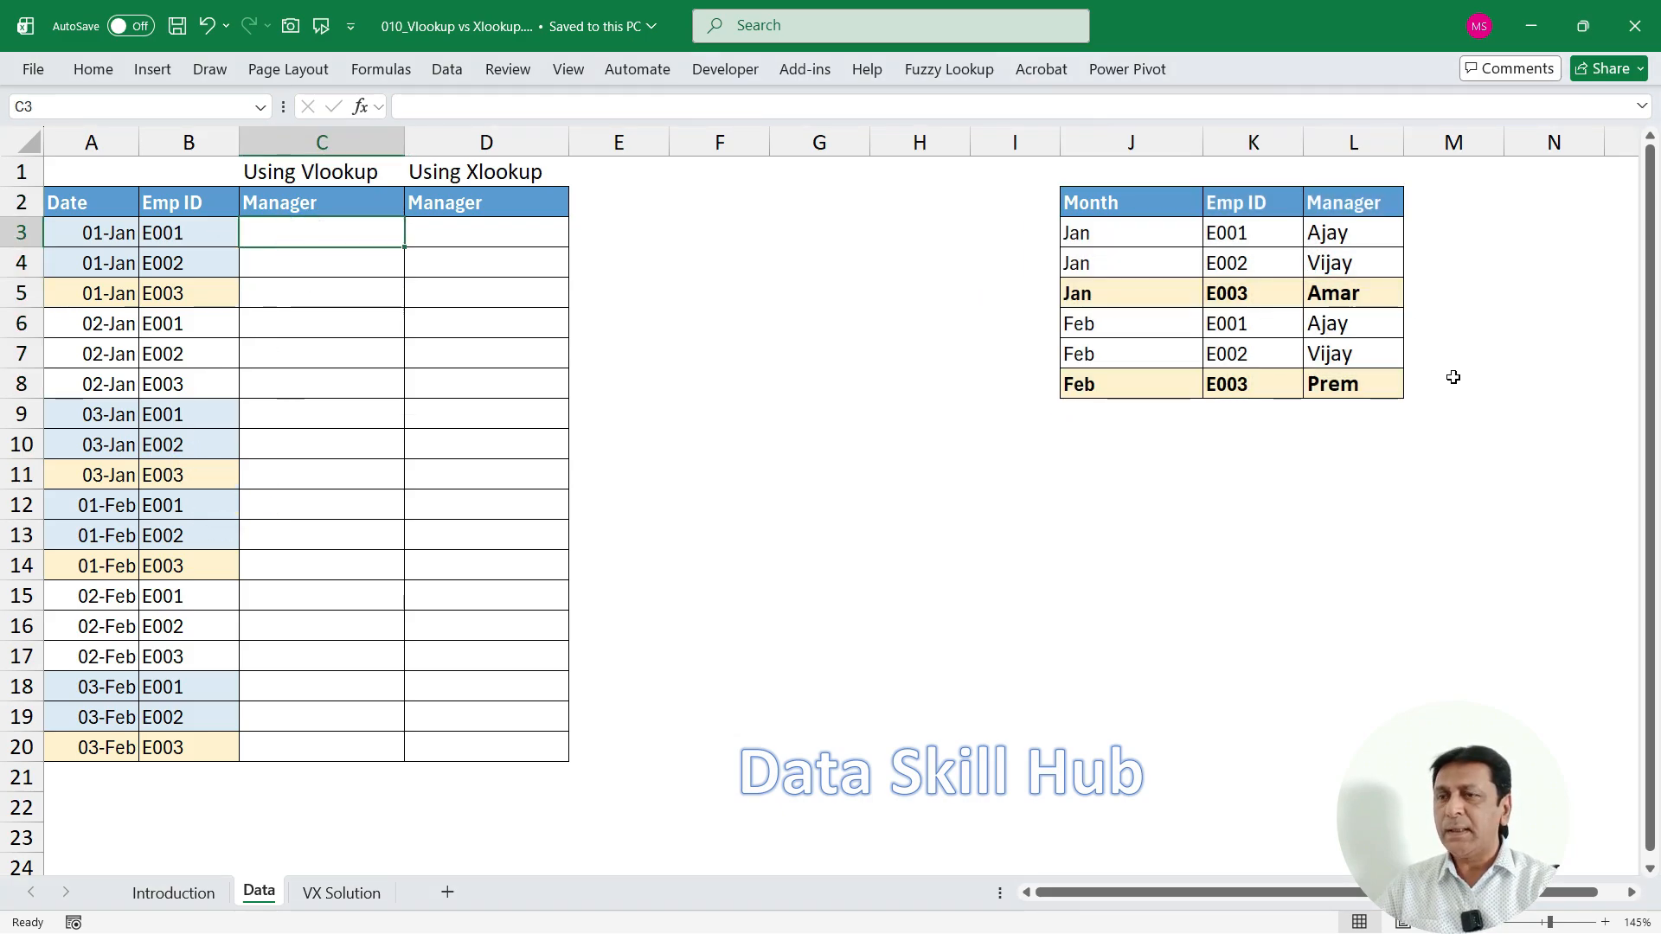
{"action": "type", "text": "=vloo"}
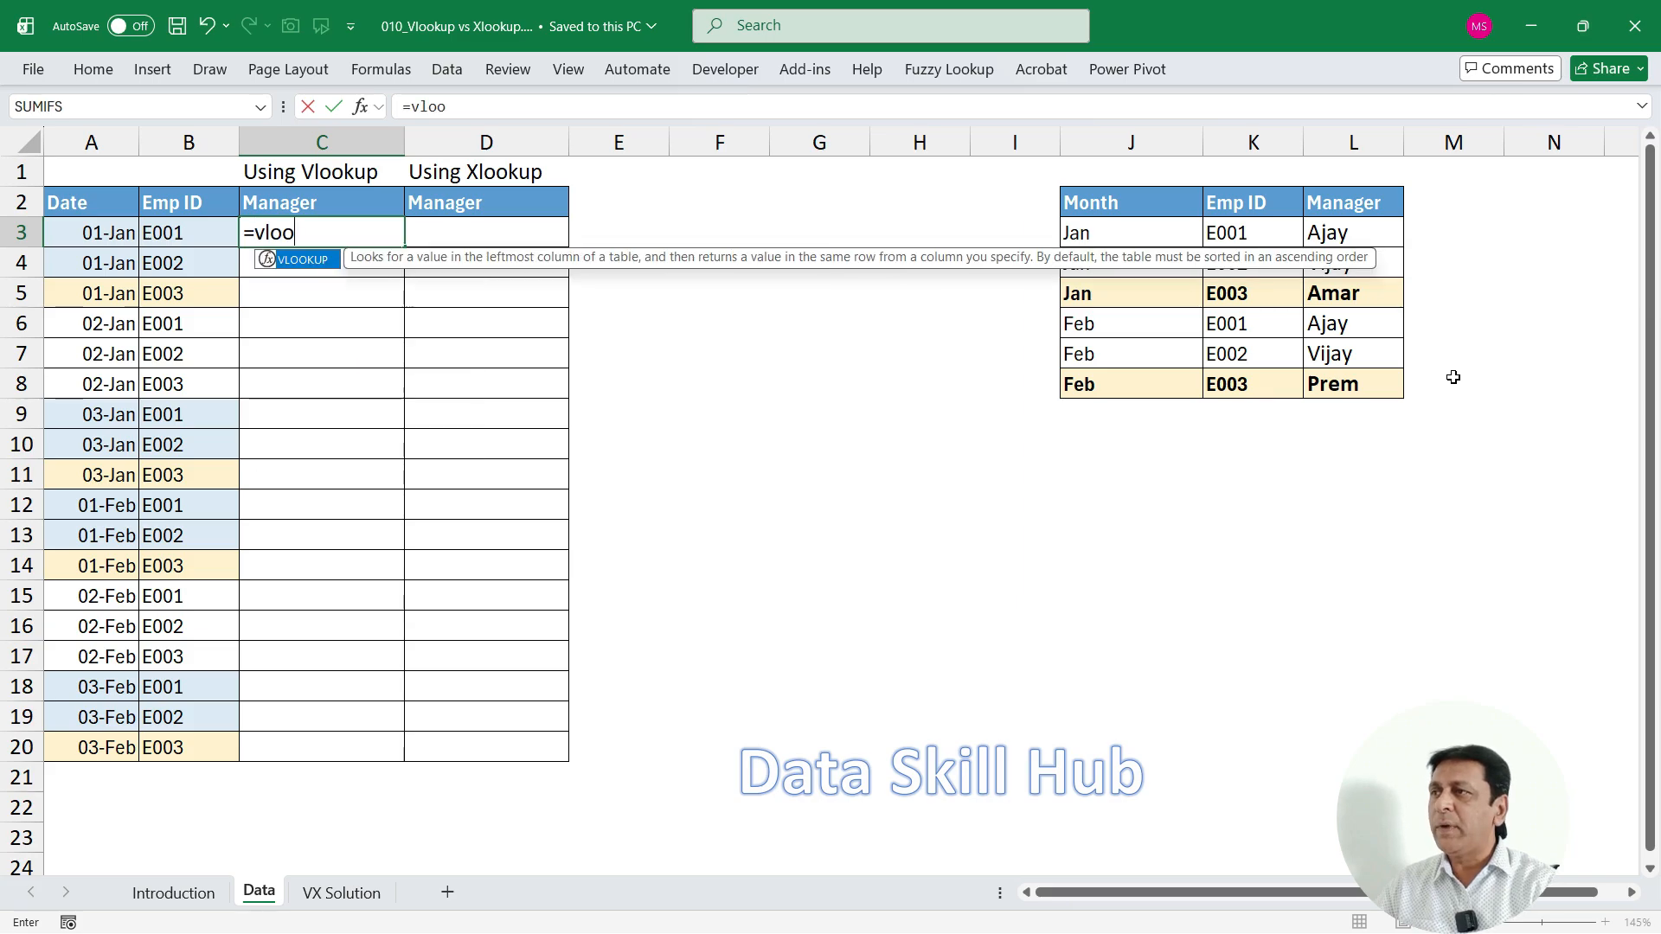
{"action": "key", "text": "Tab"}
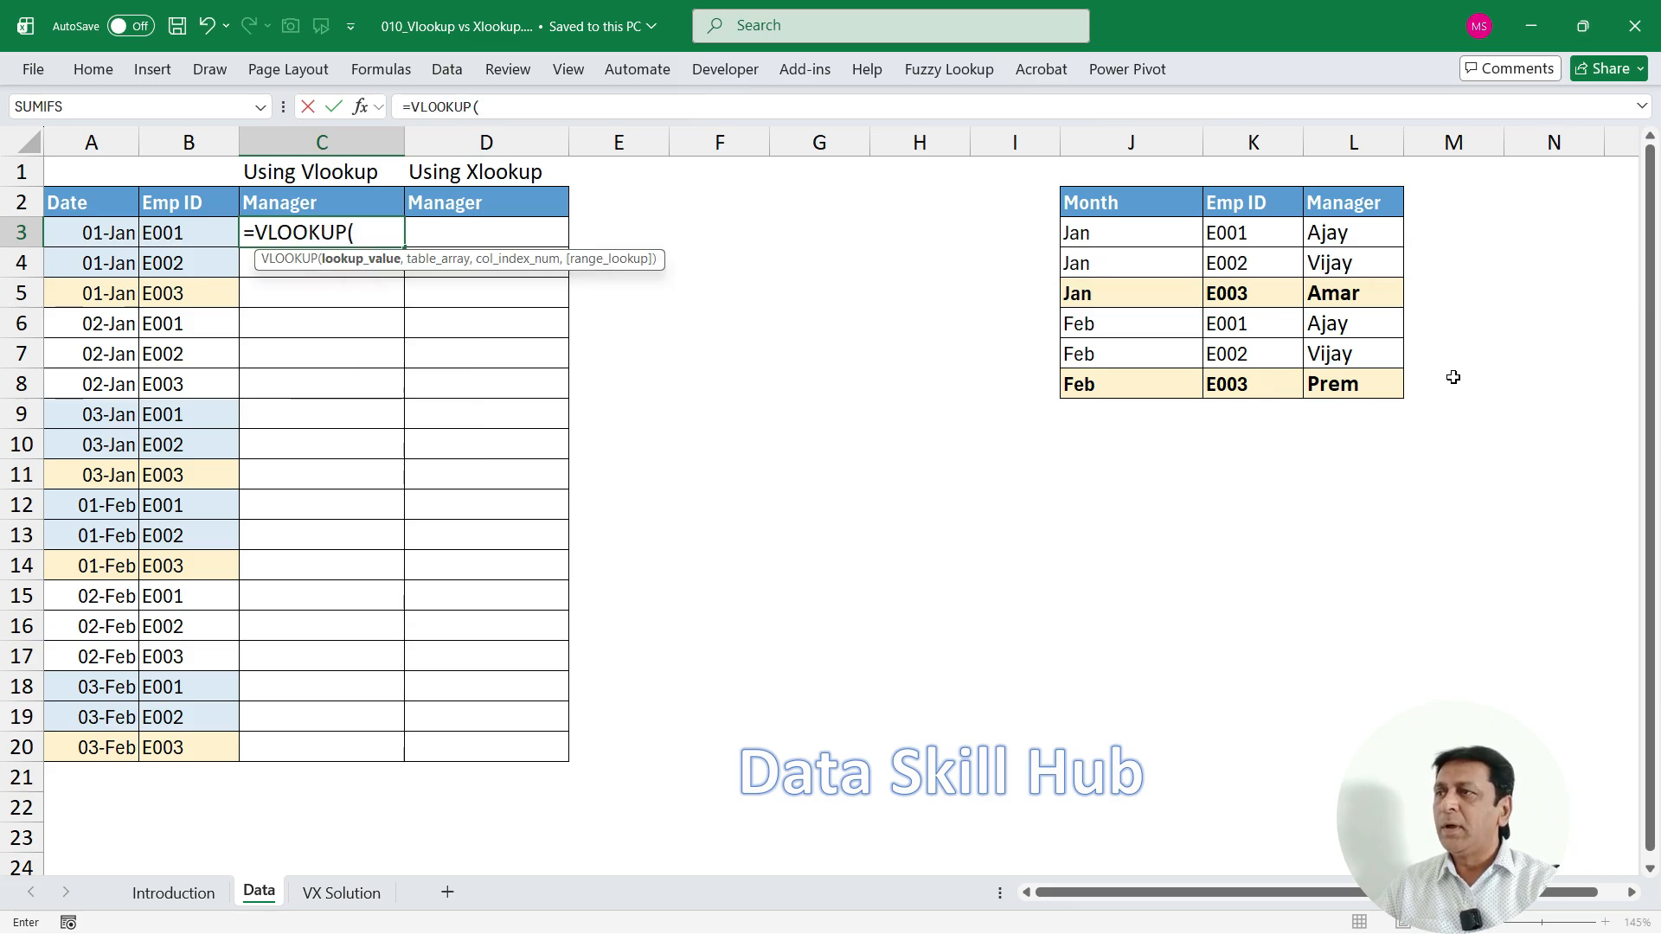
{"action": "left_click", "coordinate": [172, 232]}
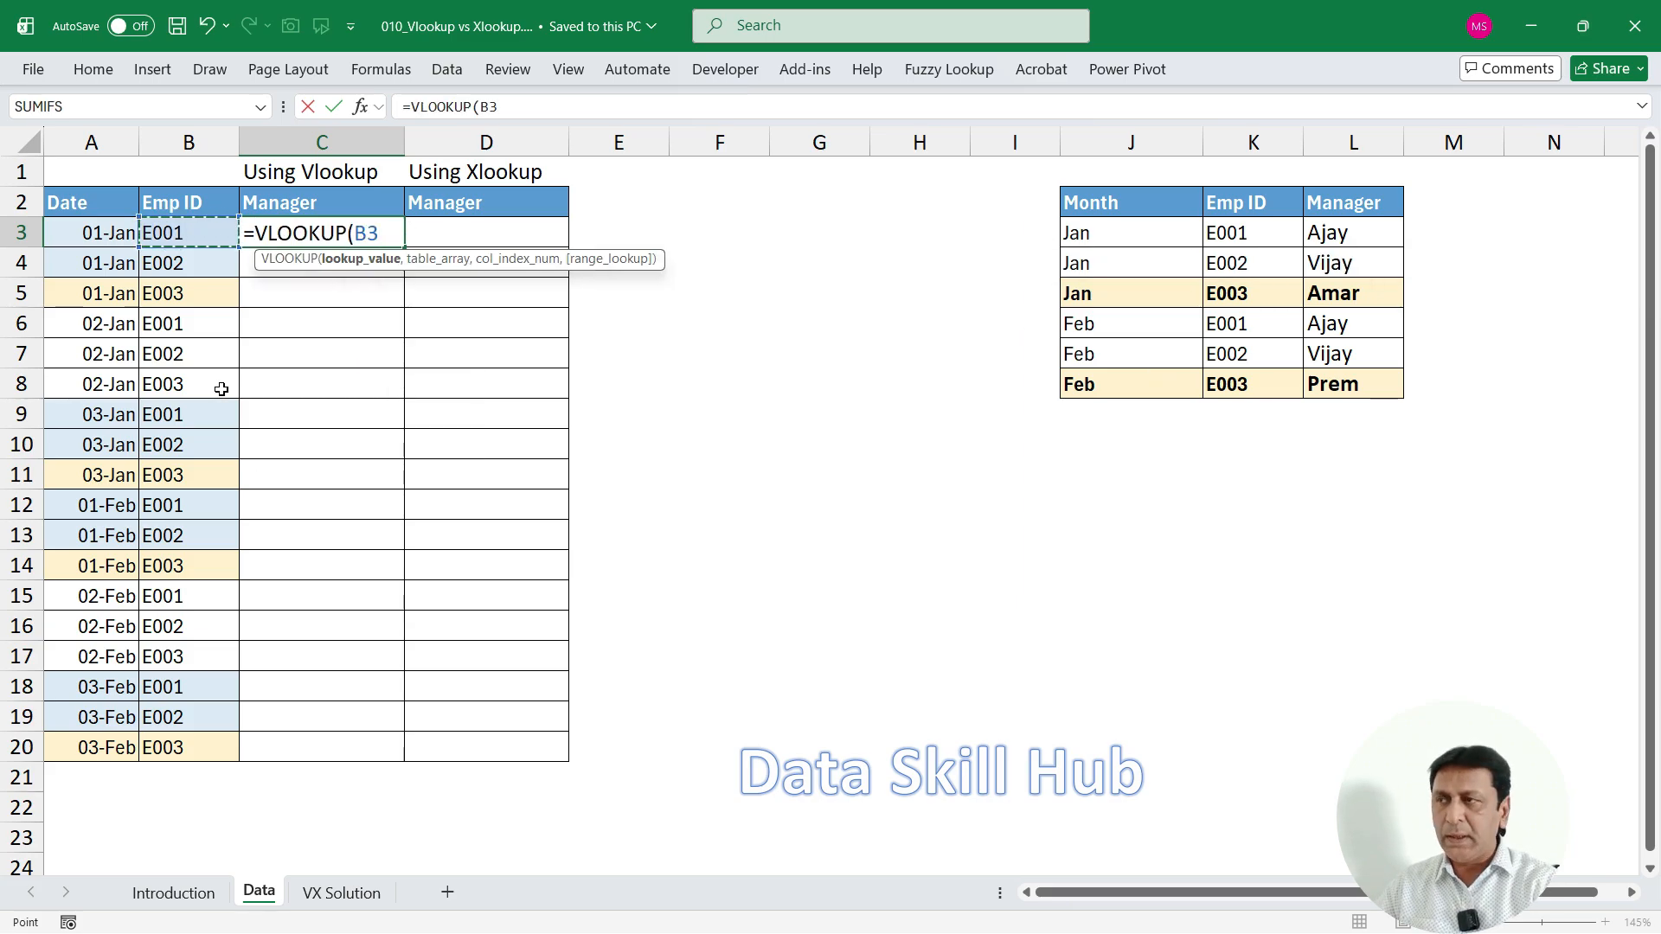
{"action": "type", "text": ","}
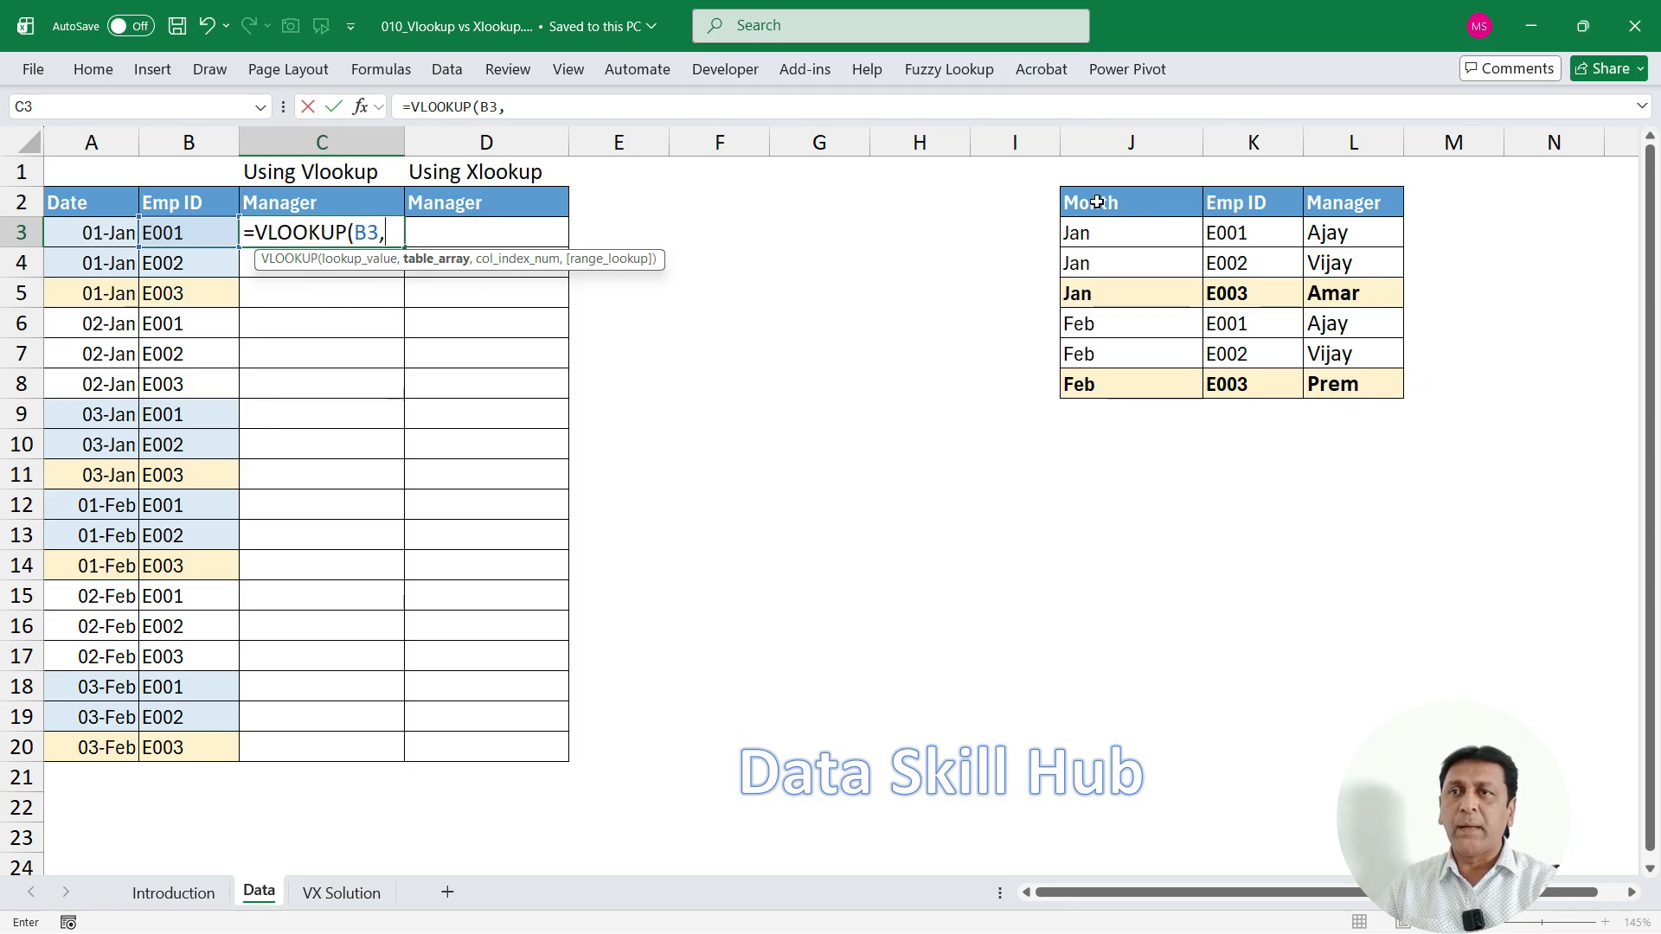
{"action": "left_click_drag", "start_coordinate": [1047, 180], "coordinate": [1440, 422]}
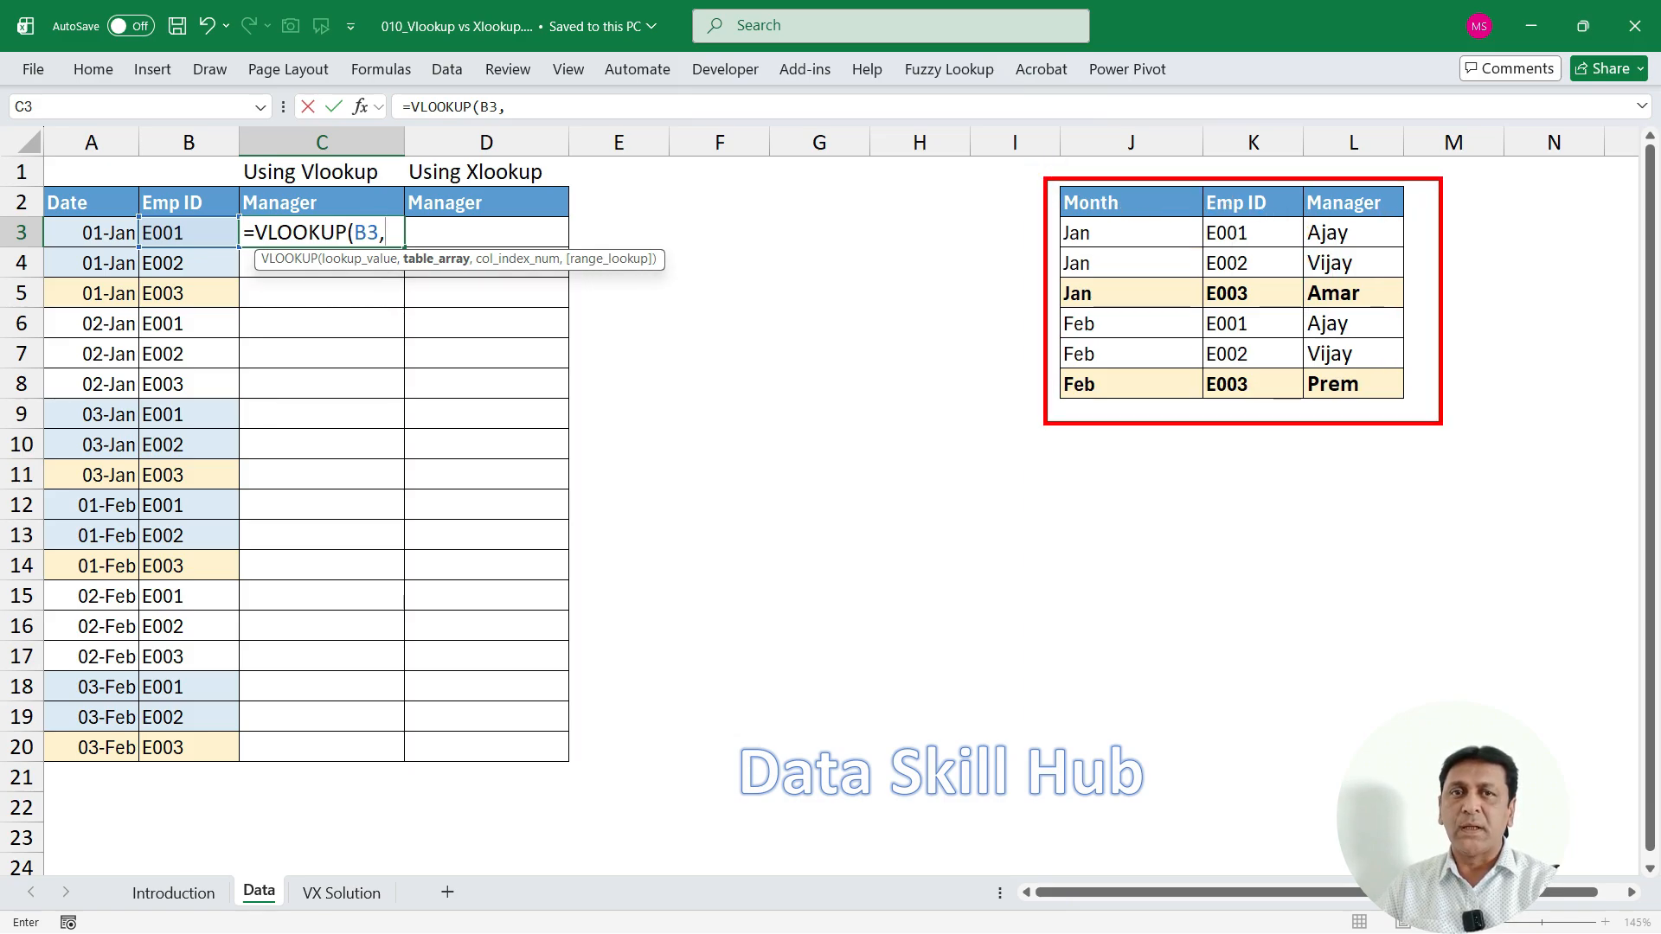
{"action": "left_click_drag", "start_coordinate": [388, 310], "coordinate": [452, 275]}
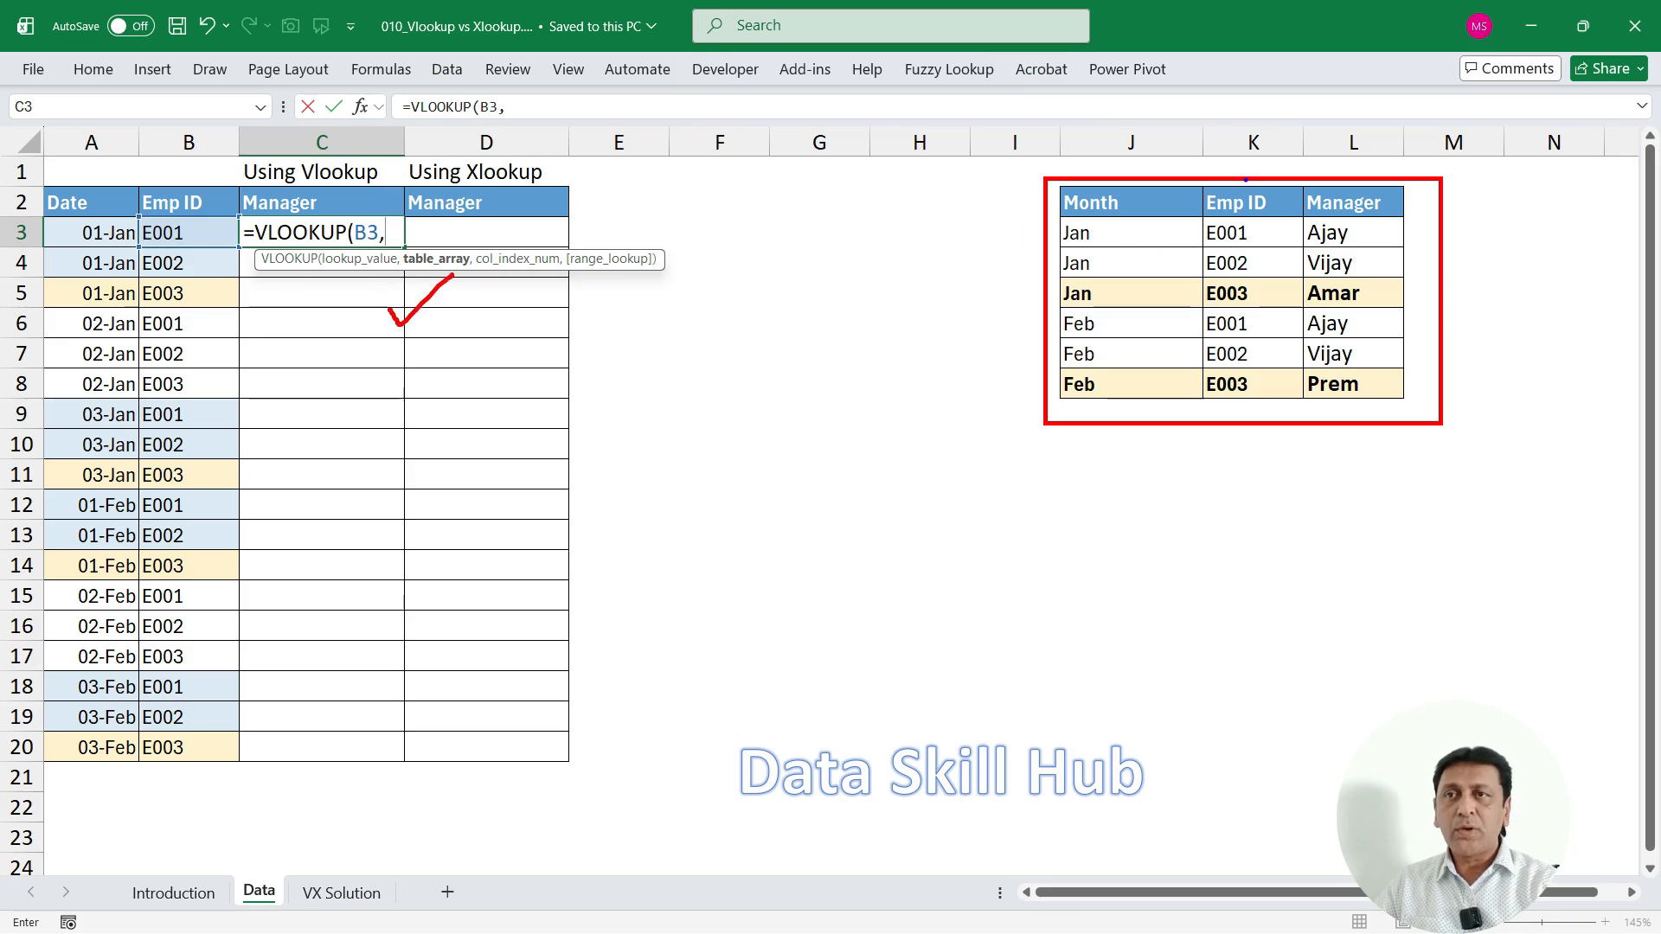
{"action": "mouse_move", "coordinate": [1199, 153]}
{"action": "left_mouse_down"}
{"action": "mouse_move", "coordinate": [1238, 265]}
{"action": "mouse_move", "coordinate": [1365, 423]}
{"action": "mouse_move", "coordinate": [1477, 454]}
{"action": "left_mouse_up"}
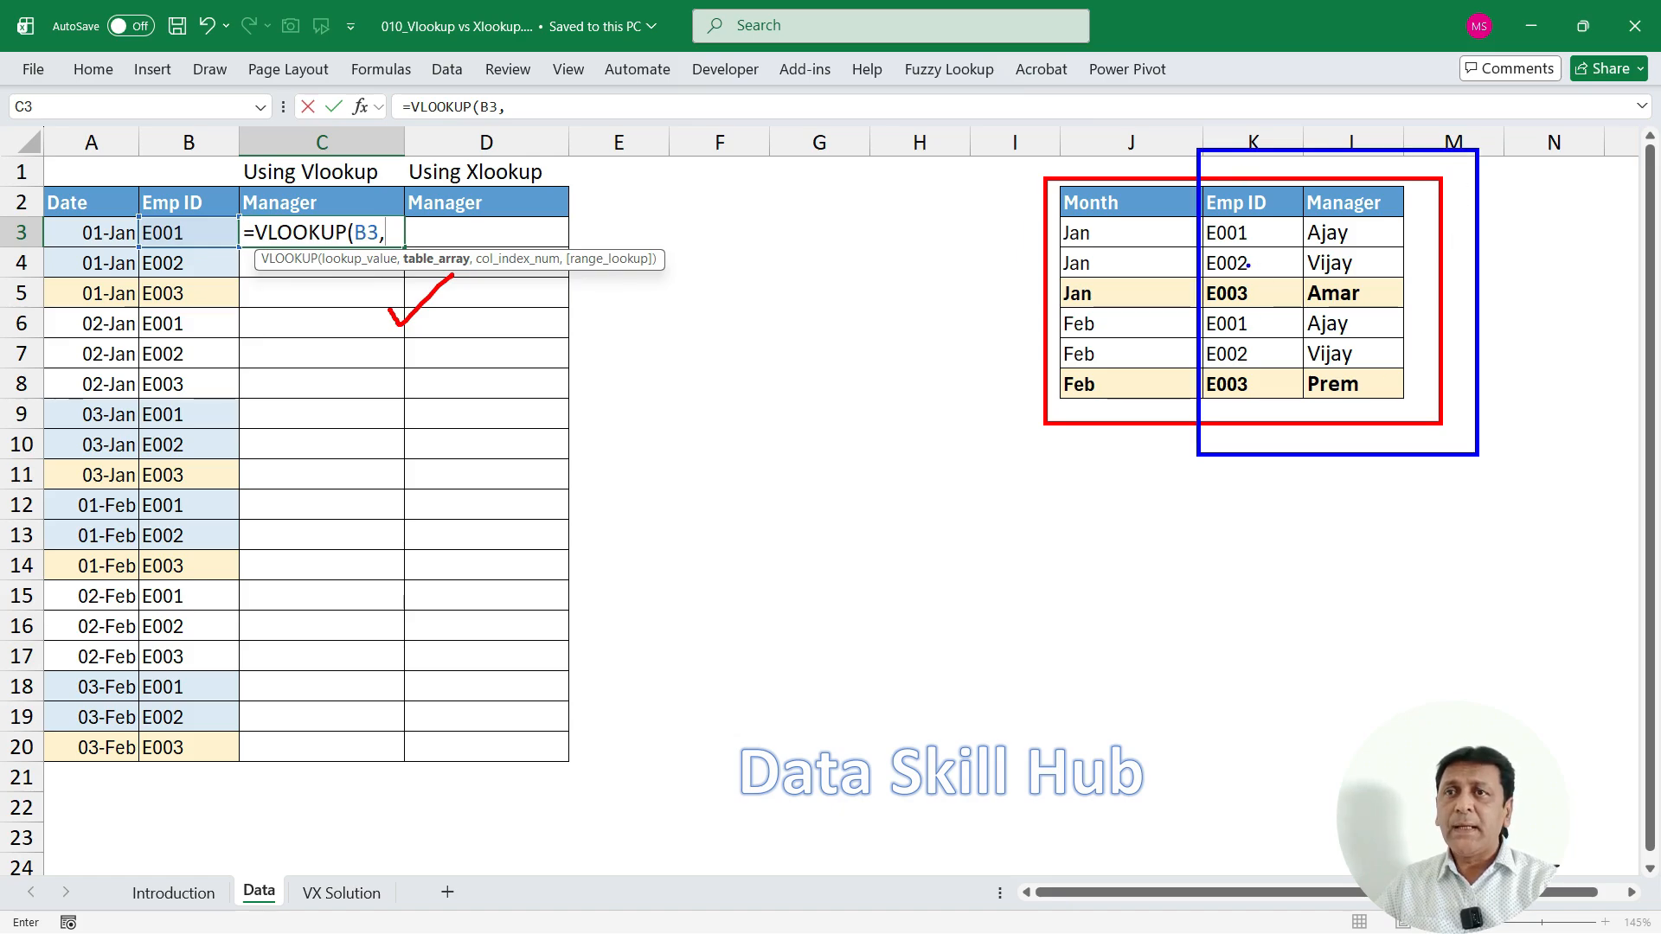
{"action": "mouse_move", "coordinate": [1223, 313]}
{"action": "left_mouse_down"}
{"action": "mouse_move", "coordinate": [1235, 333]}
{"action": "mouse_move", "coordinate": [1283, 278]}
{"action": "left_mouse_up"}
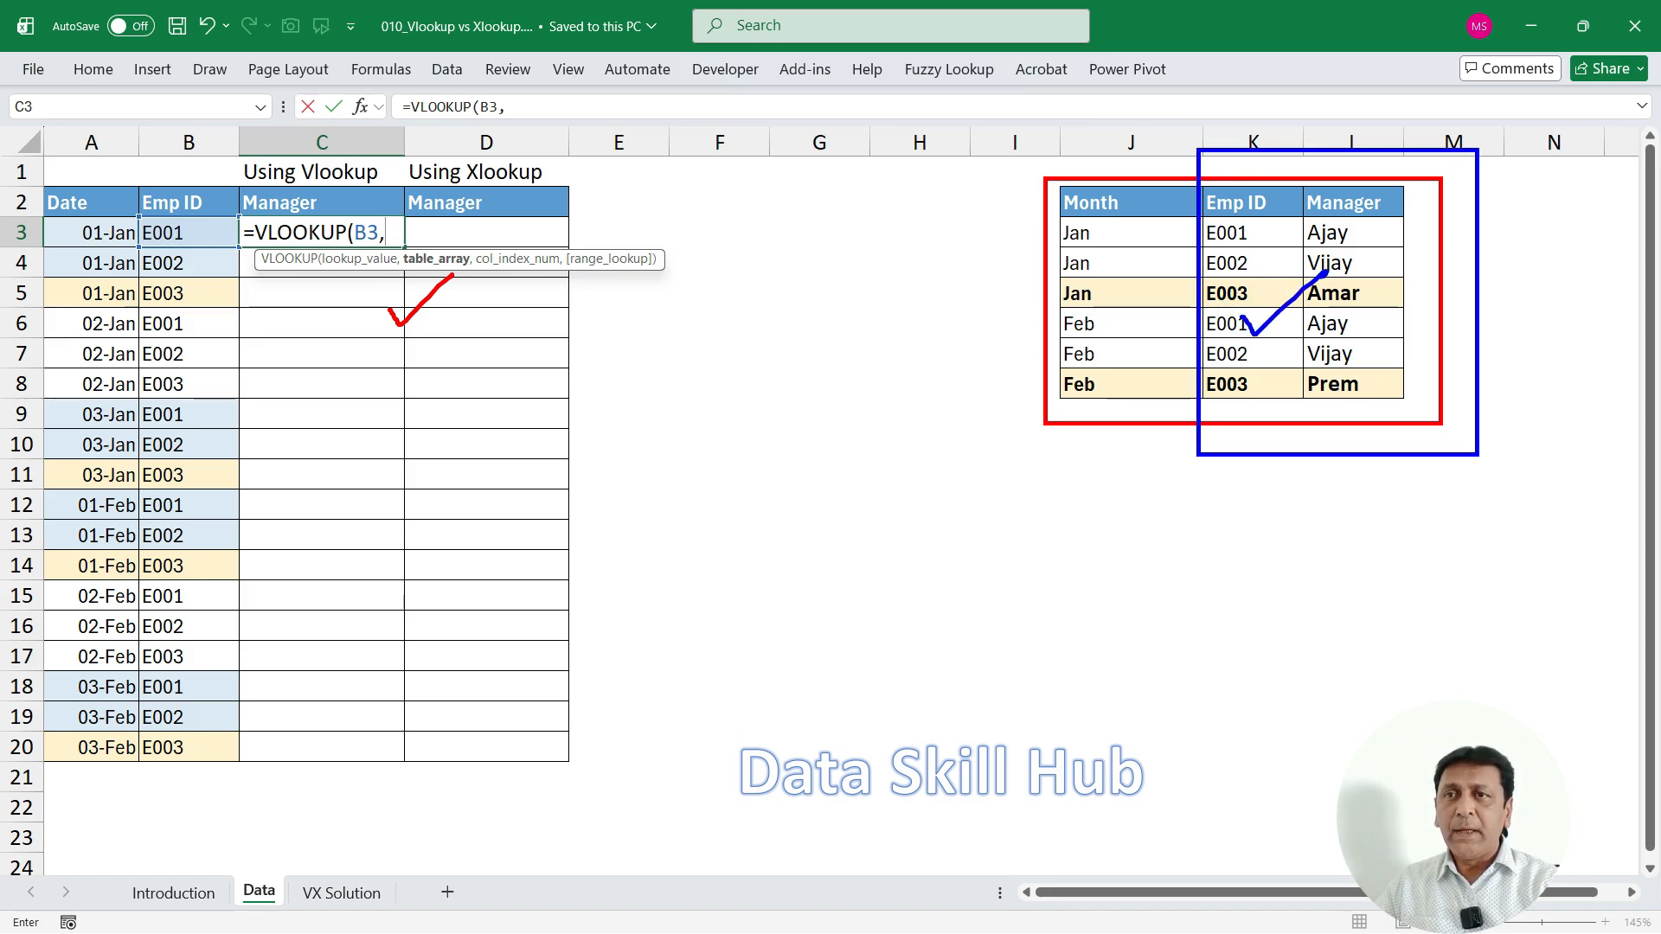
{"action": "key", "text": "Escape"}
Complete the VLOOKUP in C3 with the absolute table array $K$2:$L$8, column index 2 and exact match 0.
{"action": "left_click_drag", "start_coordinate": [1275, 206], "coordinate": [1360, 384]}
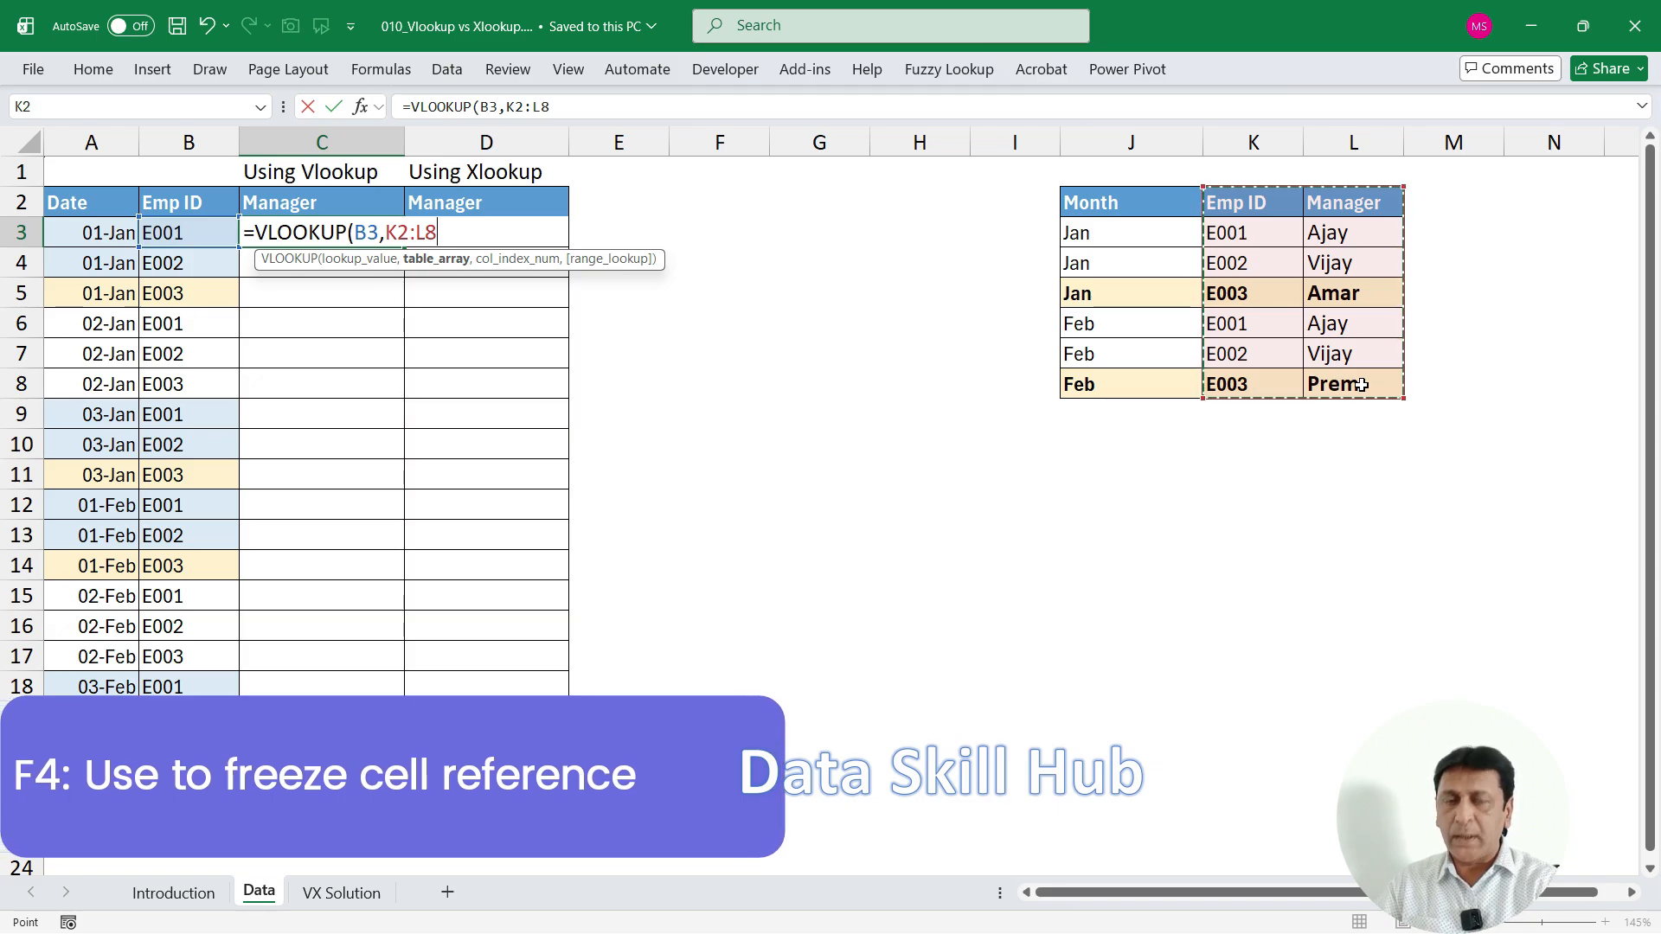
{"action": "key", "text": "F4"}
{"action": "type", "text": ","}
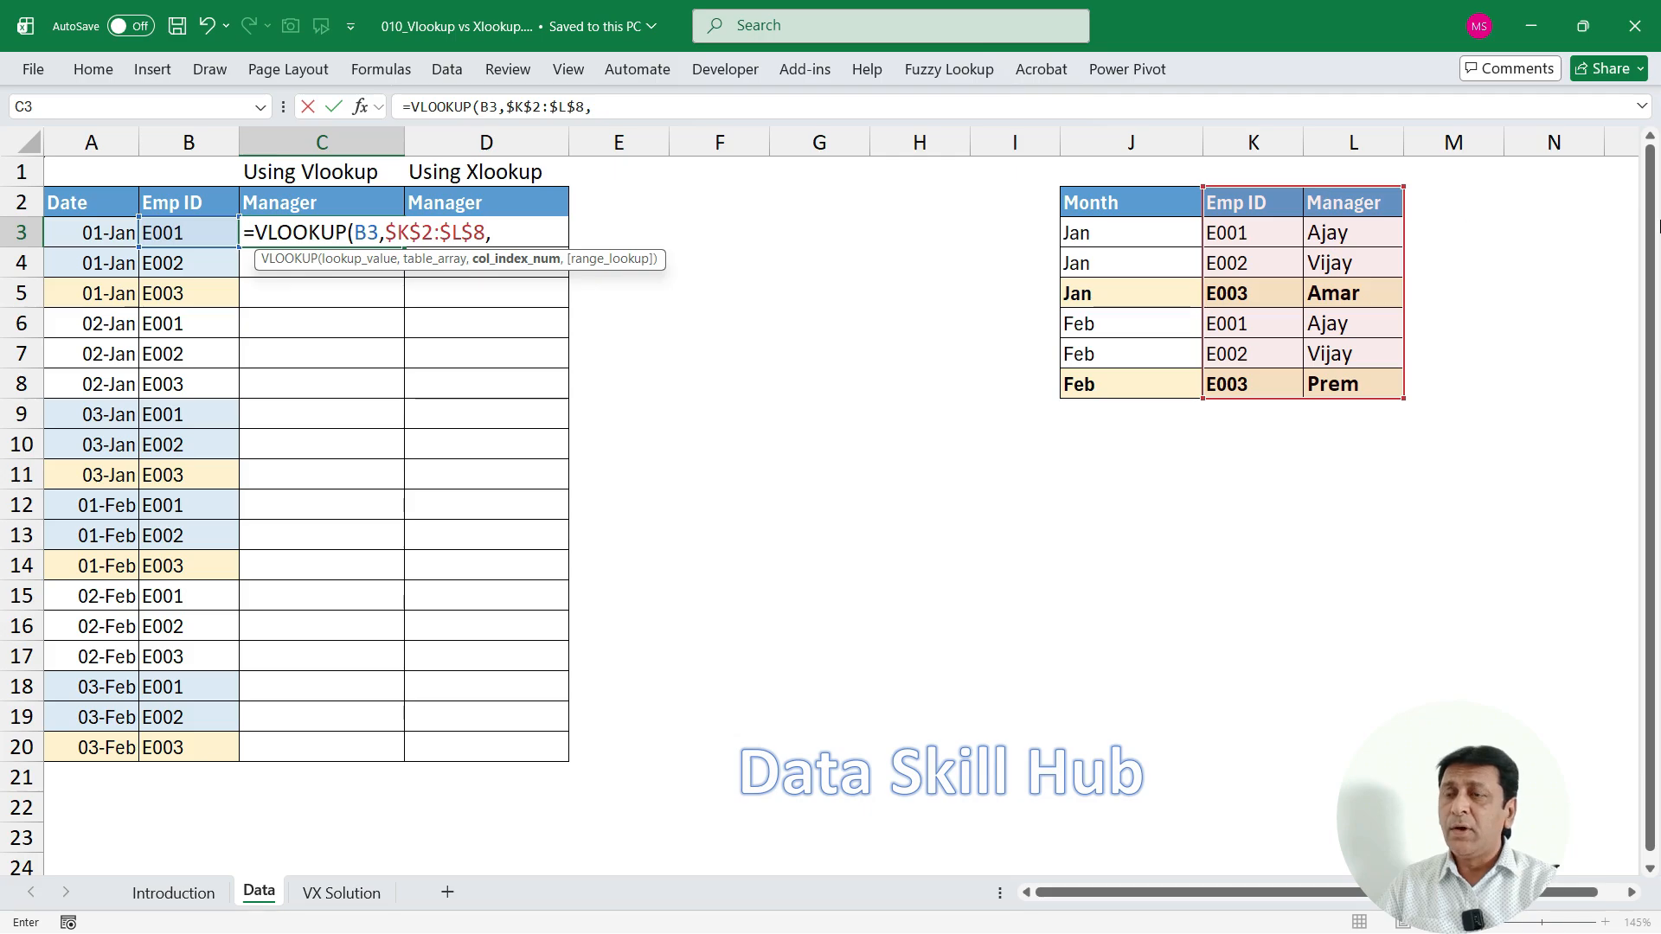
{"action": "type", "text": "2"}
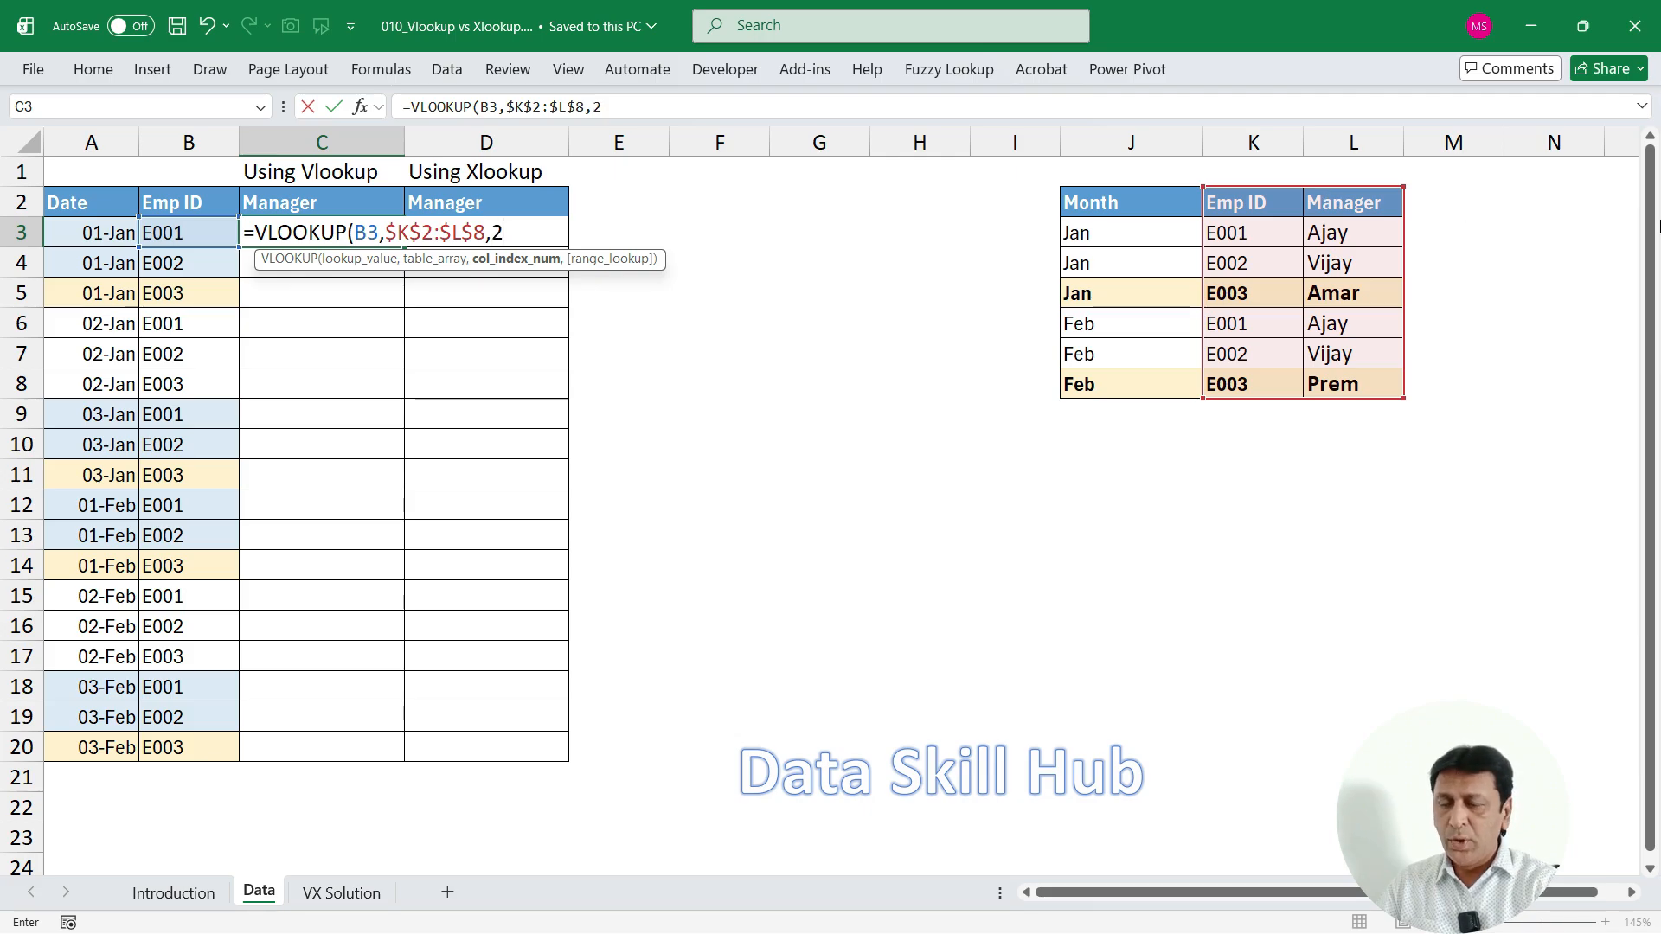
{"action": "type", "text": ","}
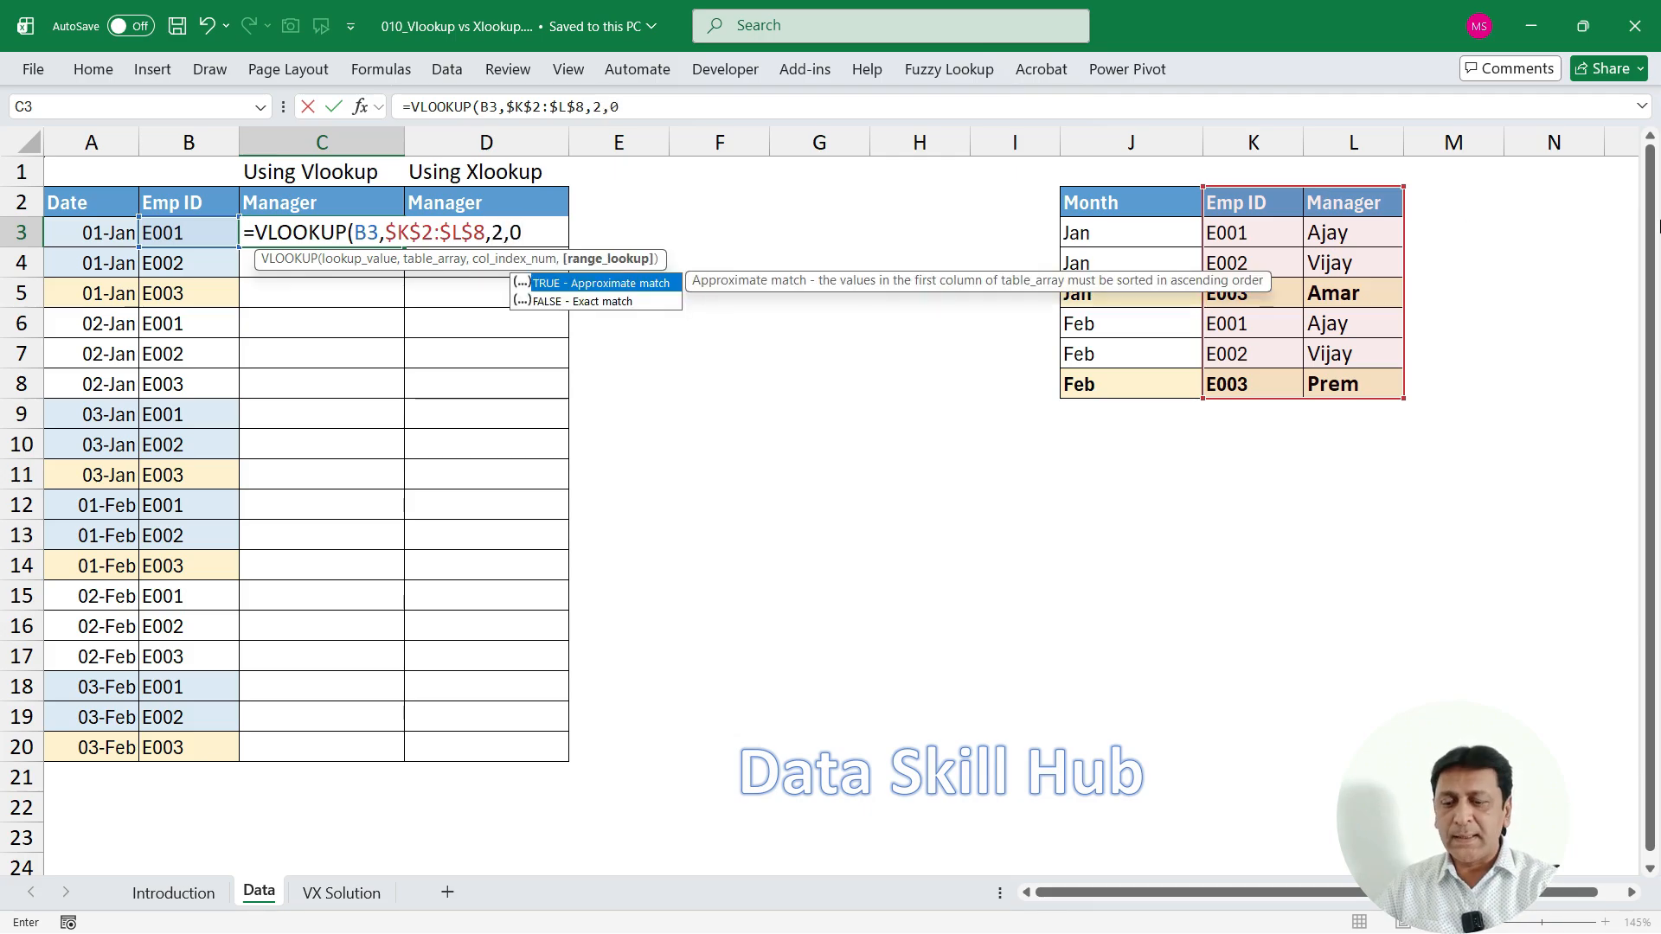
{"action": "type", "text": "0)"}
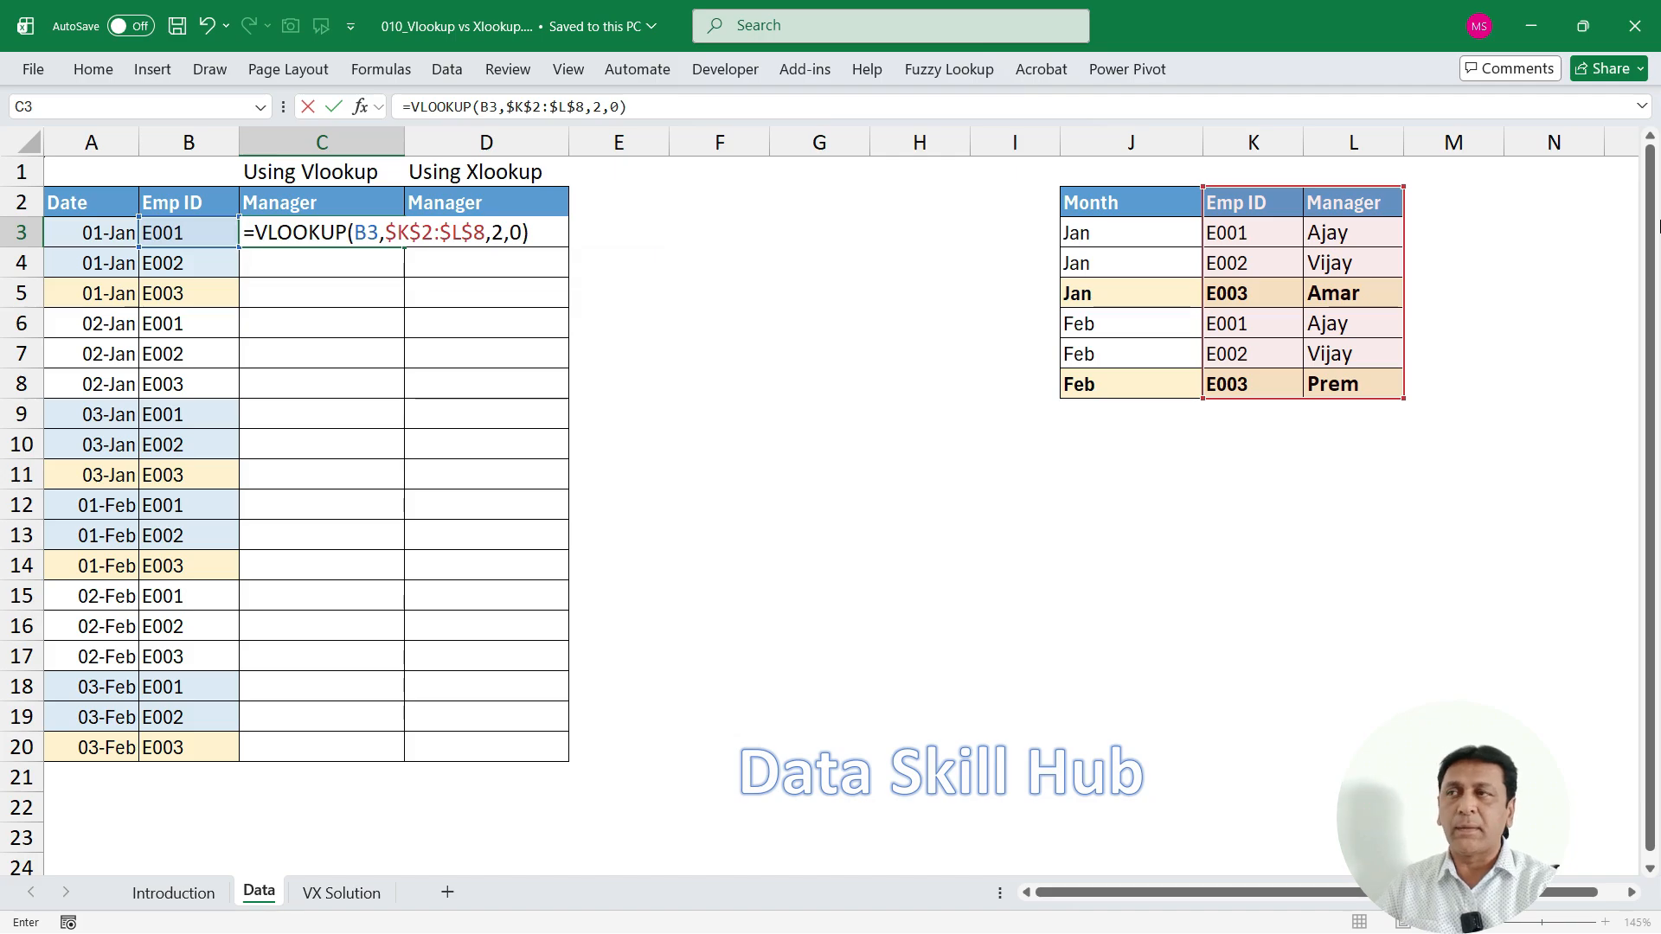
{"action": "key", "text": "Return"}
Fill the VLOOKUP formula from C3 down the Manager column to C20.
{"action": "left_click_drag", "start_coordinate": [190, 239], "coordinate": [329, 226]}
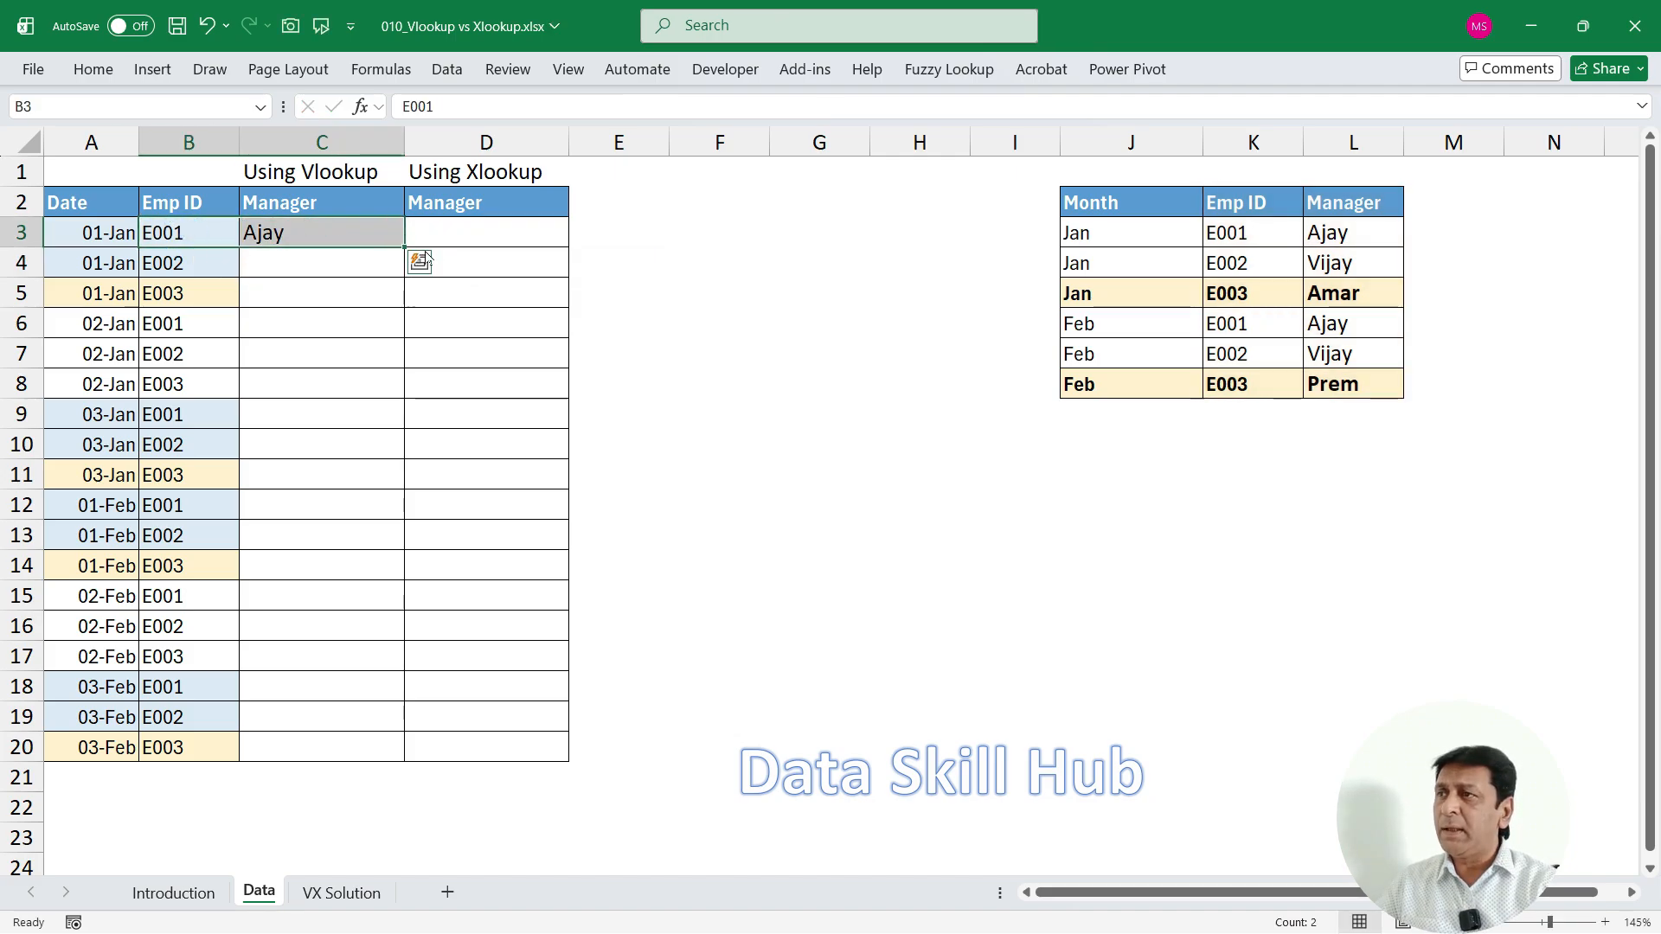
{"action": "left_click", "coordinate": [404, 245]}
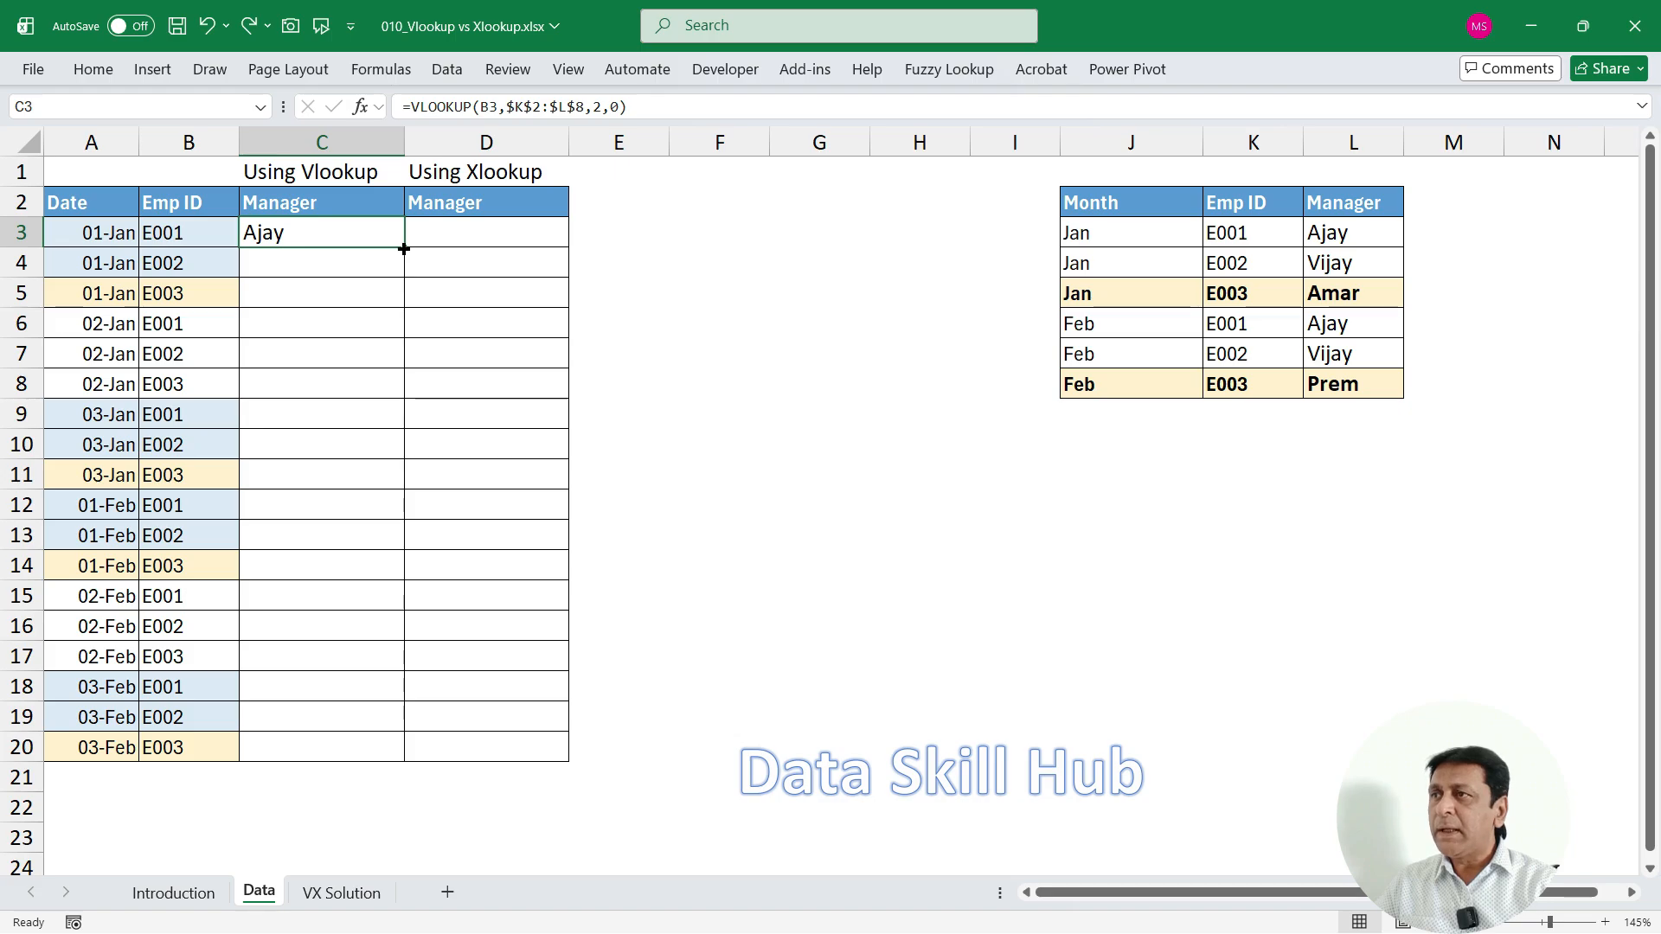
{"action": "double_click", "coordinate": [404, 249]}
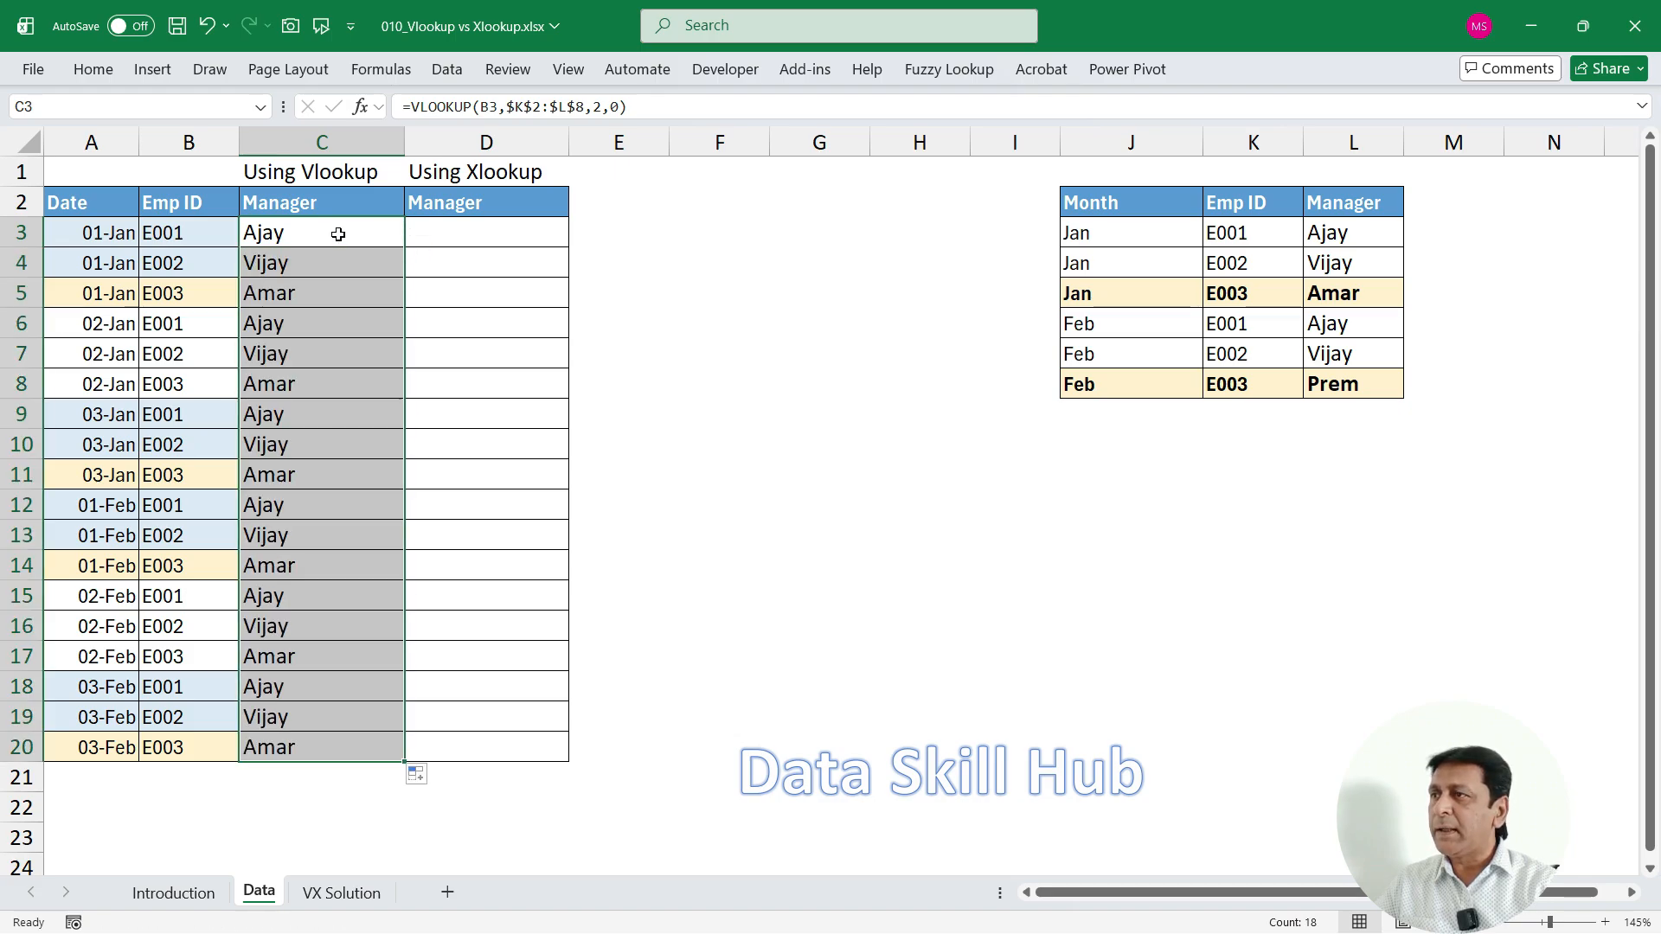
Highlight the E003 rows for 01-Feb and 03-Feb, A14:C14 and A20:C20, with a gold fill.
{"action": "left_click_drag", "start_coordinate": [334, 230], "coordinate": [317, 762]}
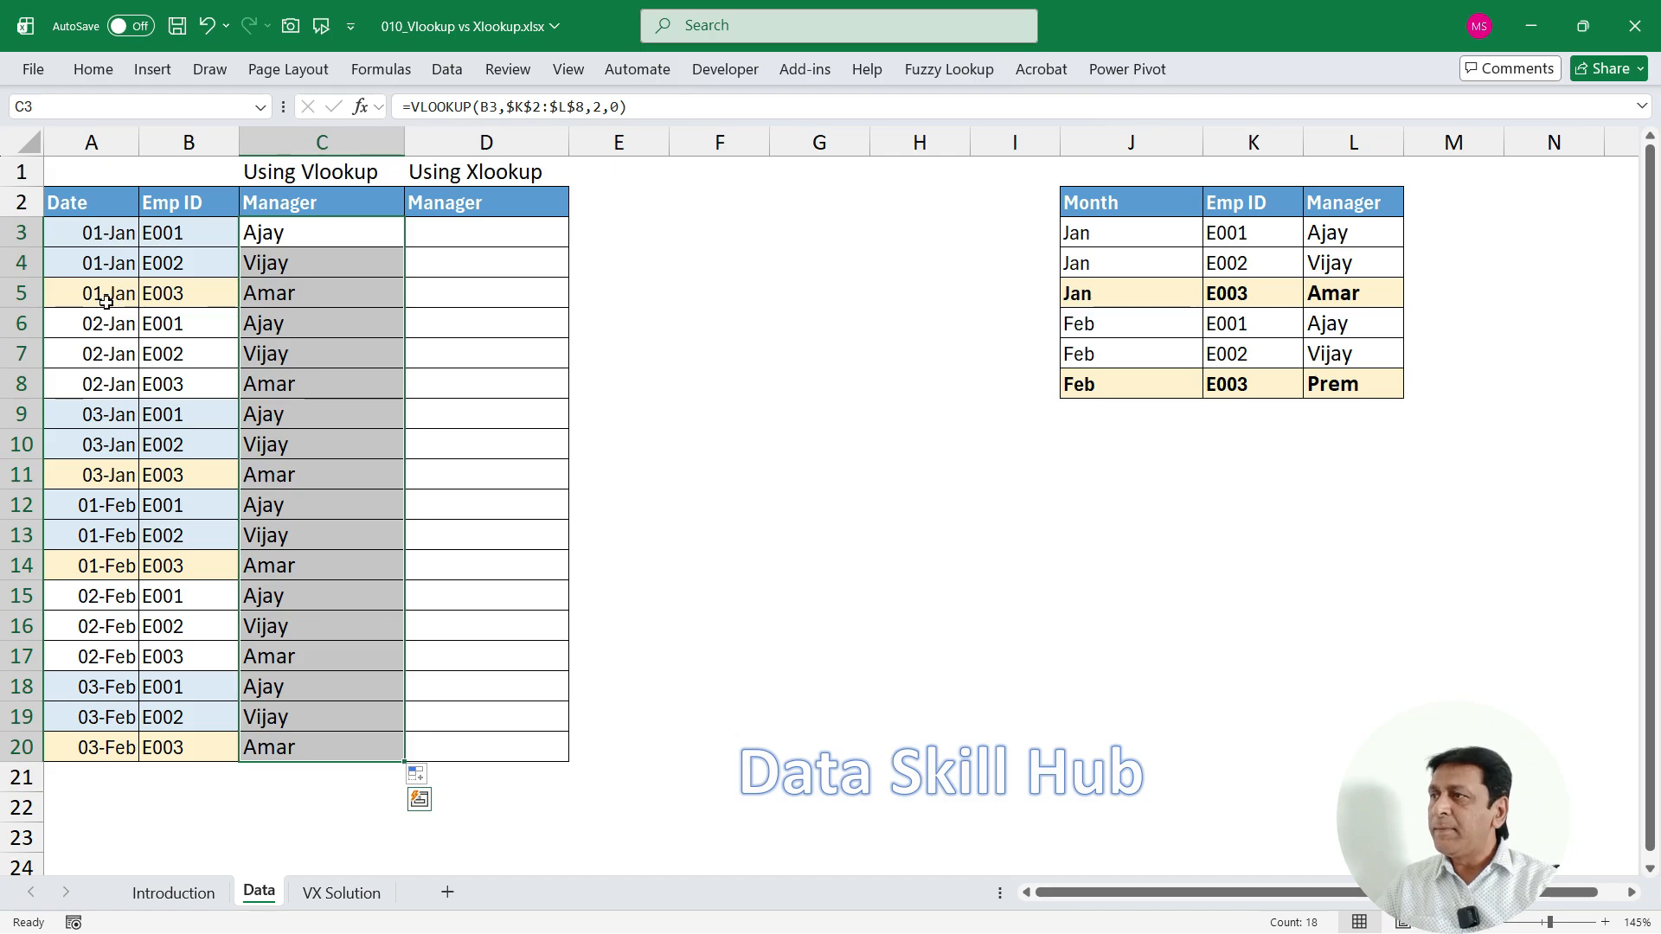
{"action": "left_click_drag", "start_coordinate": [103, 295], "coordinate": [297, 295]}
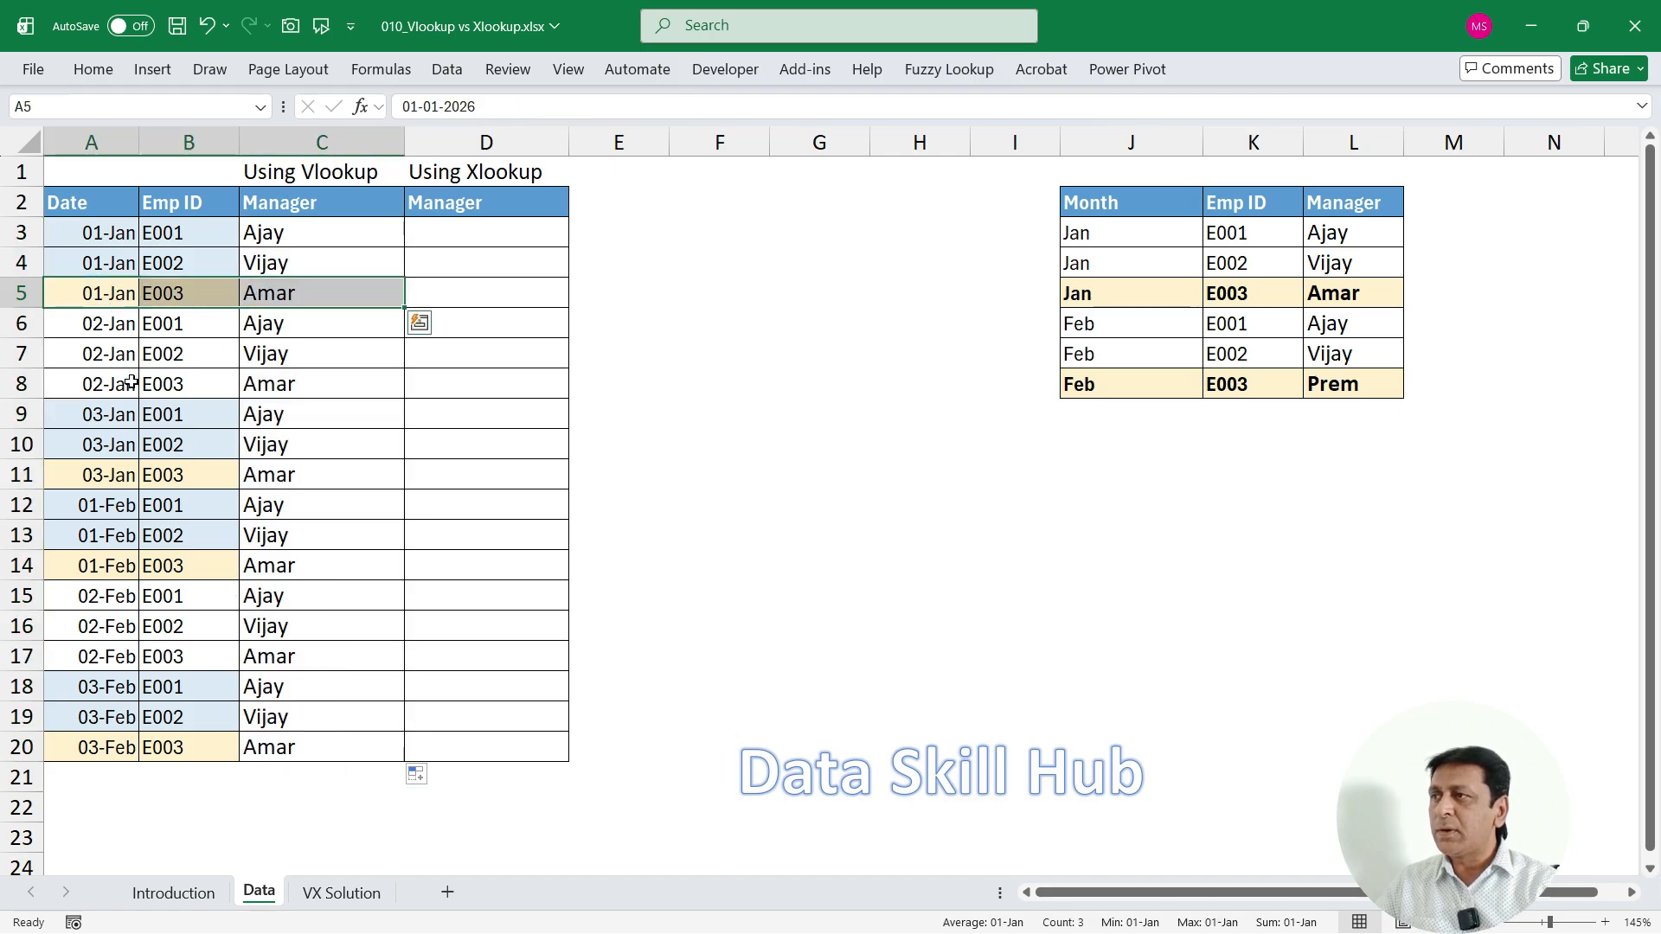
{"action": "left_click_drag", "start_coordinate": [101, 475], "coordinate": [337, 474], "text": "ctrl"}
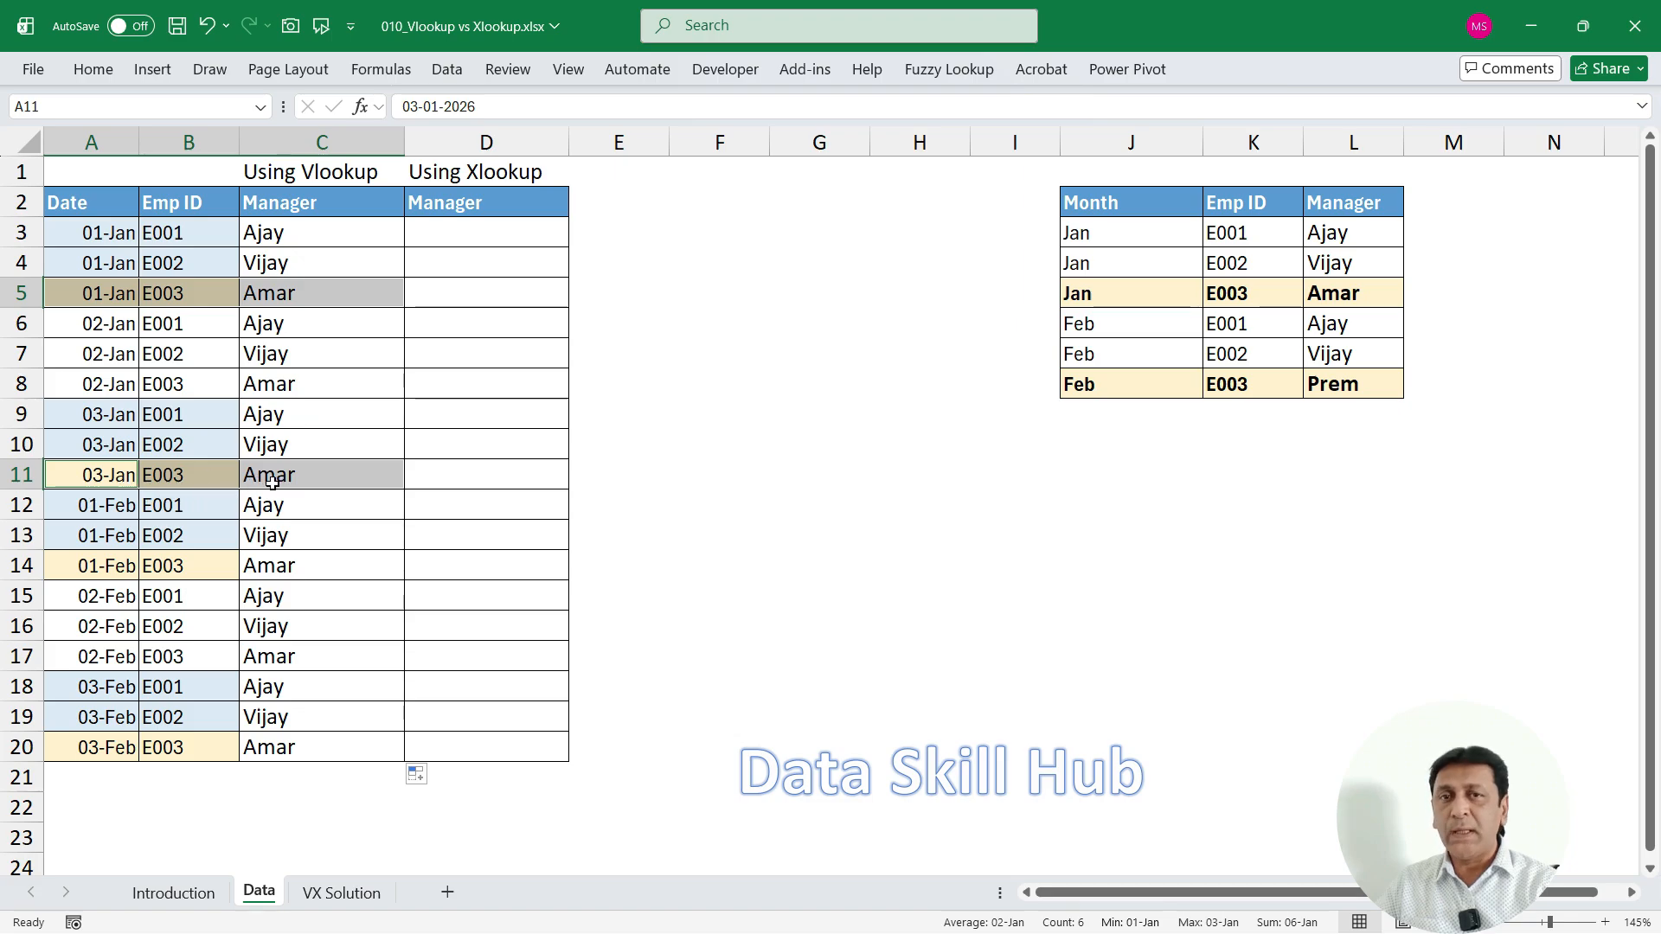
{"action": "left_click_drag", "start_coordinate": [96, 566], "coordinate": [364, 566]}
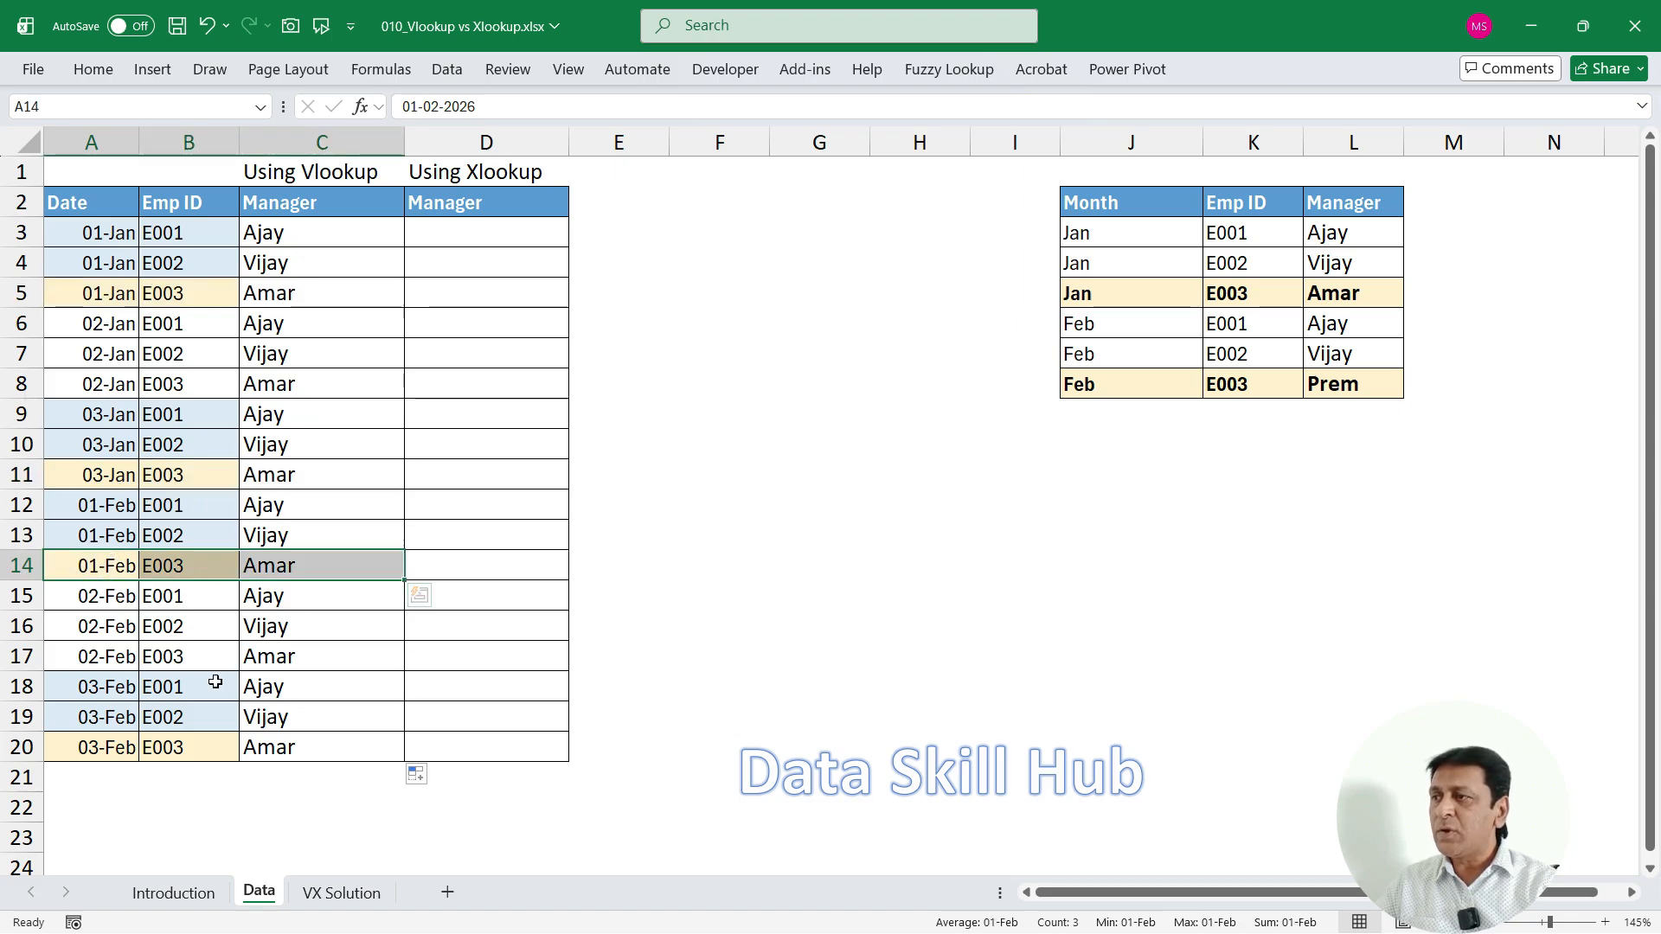
{"action": "left_click_drag", "start_coordinate": [106, 758], "coordinate": [363, 744]}
{"action": "key", "text": "F4"}
{"action": "left_click", "coordinate": [208, 534]}
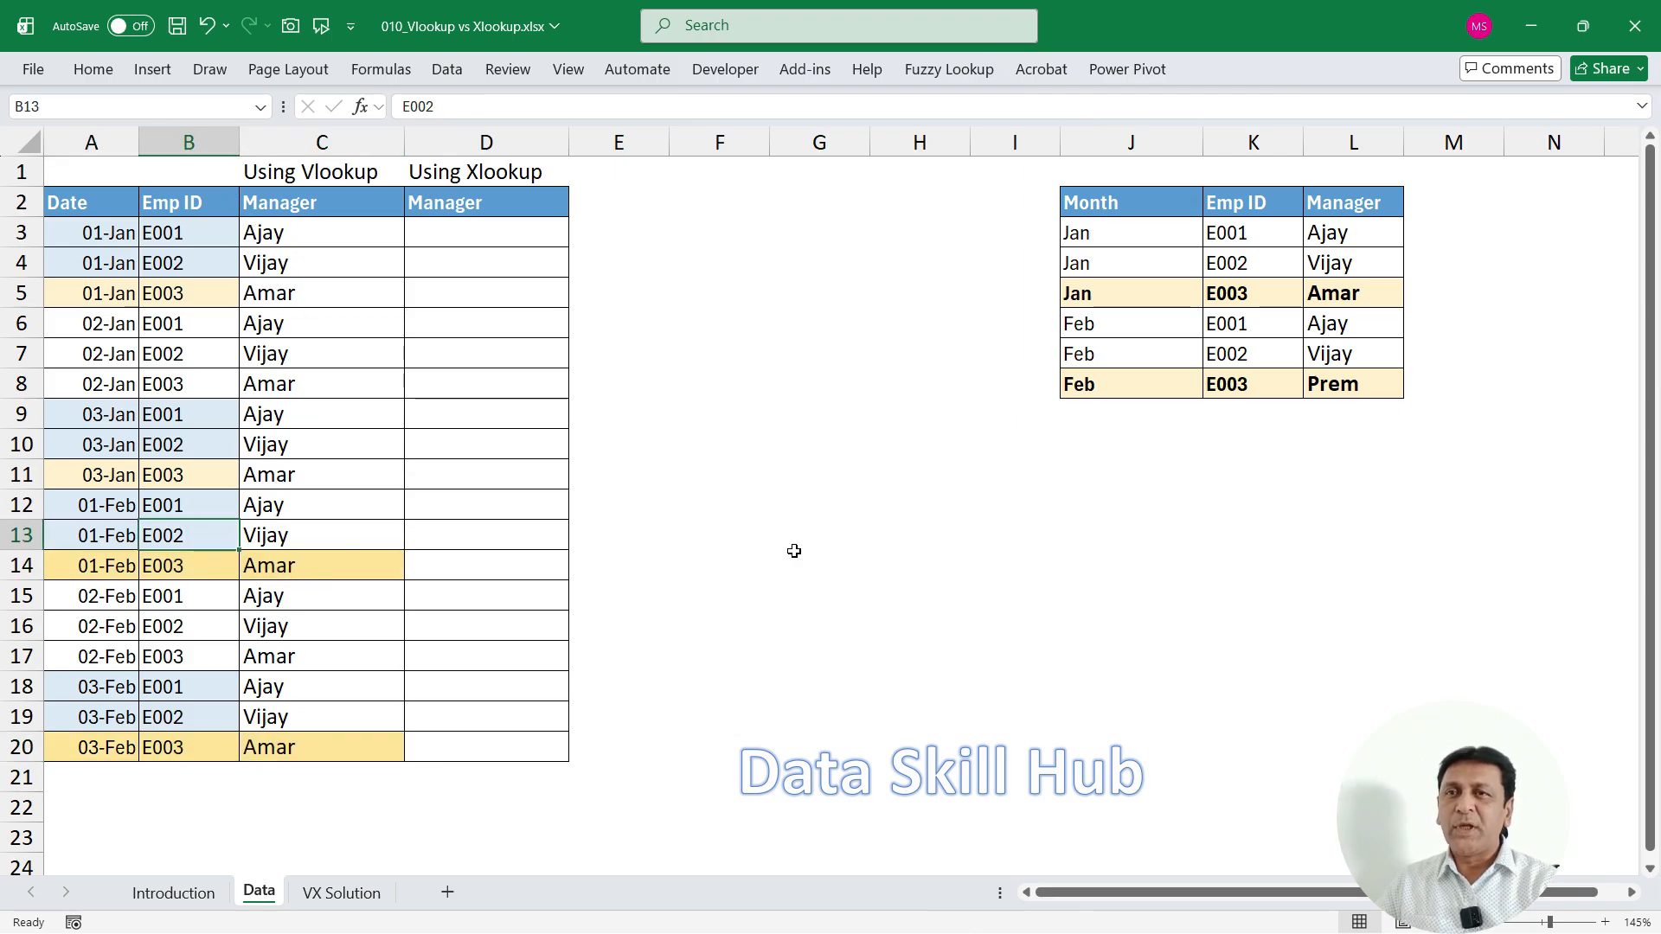
{"action": "mouse_move", "coordinate": [1269, 262]}
{"action": "left_mouse_down"}
{"action": "mouse_move", "coordinate": [1269, 355]}
{"action": "mouse_move", "coordinate": [1390, 443]}
{"action": "mouse_move", "coordinate": [1420, 421]}
{"action": "mouse_move", "coordinate": [1409, 465]}
{"action": "left_mouse_up"}
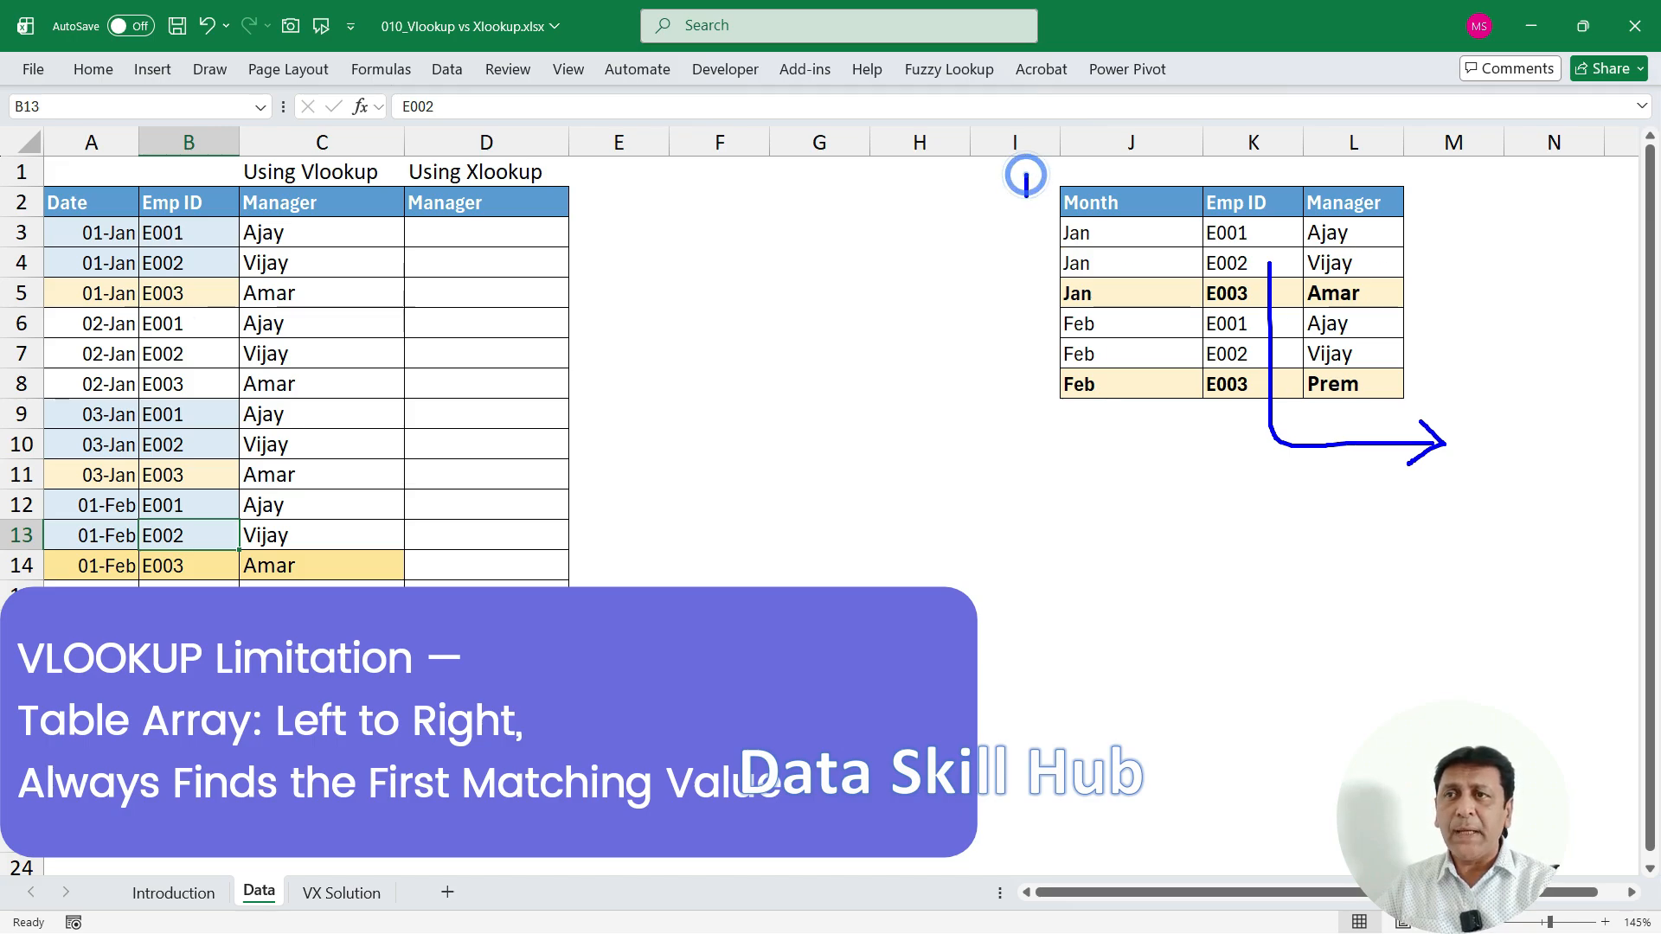
{"action": "mouse_move", "coordinate": [1027, 173]}
{"action": "left_mouse_down"}
{"action": "mouse_move", "coordinate": [1027, 301]}
{"action": "mouse_move", "coordinate": [1042, 293]}
{"action": "left_mouse_up"}
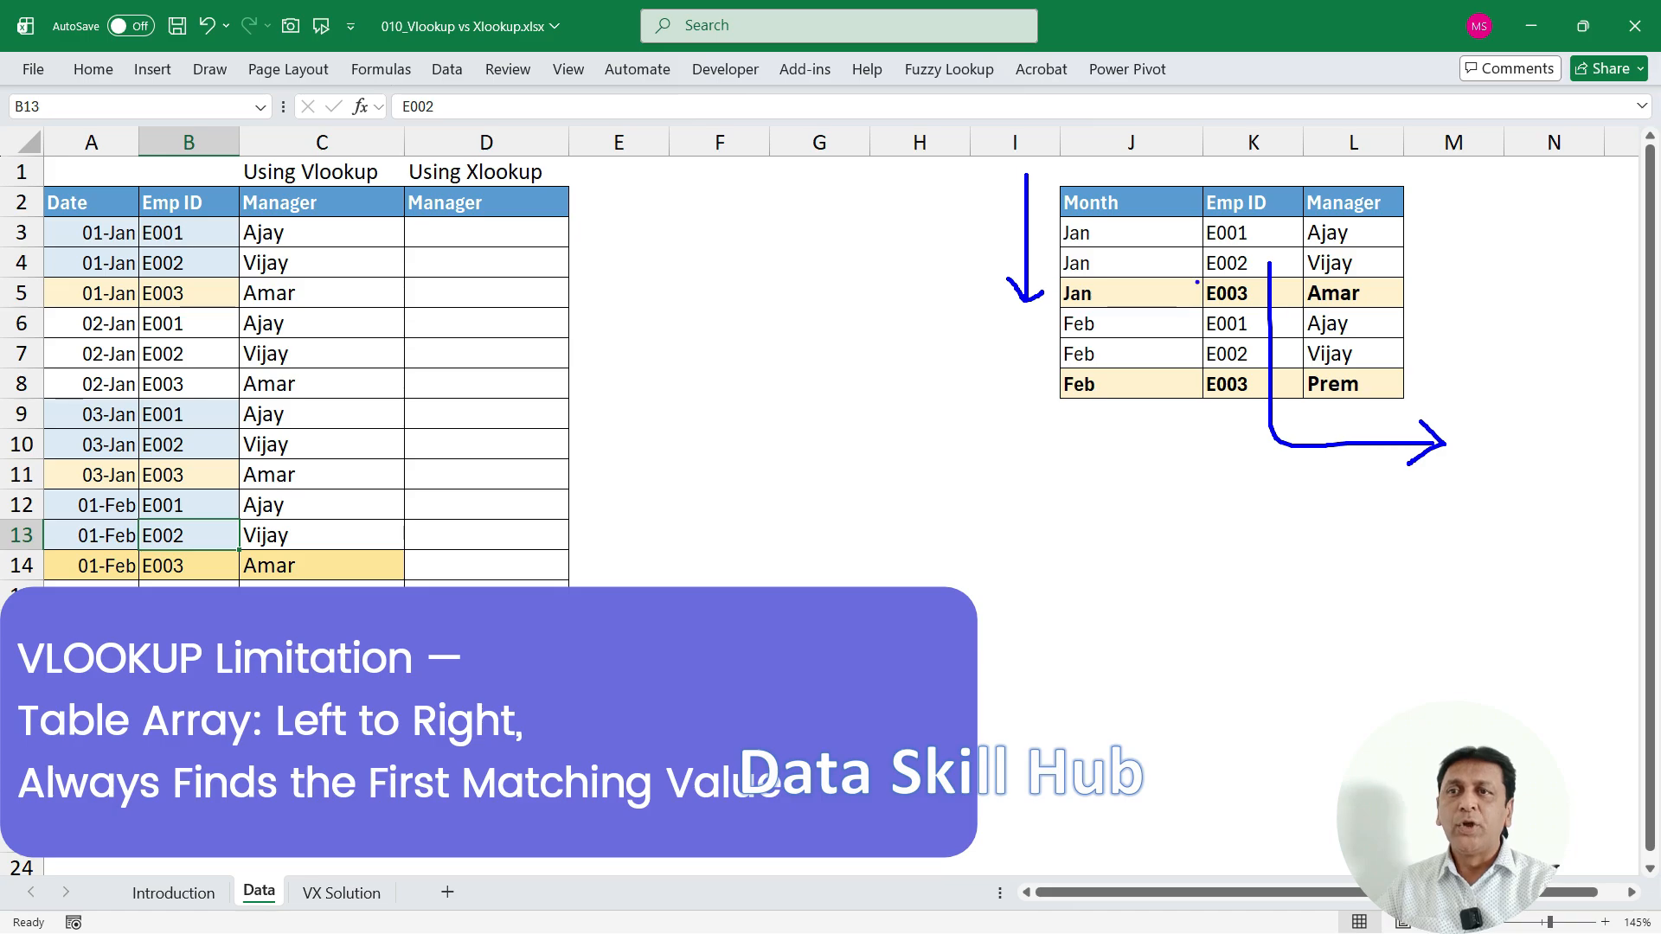
{"action": "left_click_drag", "start_coordinate": [1248, 272], "coordinate": [1193, 303]}
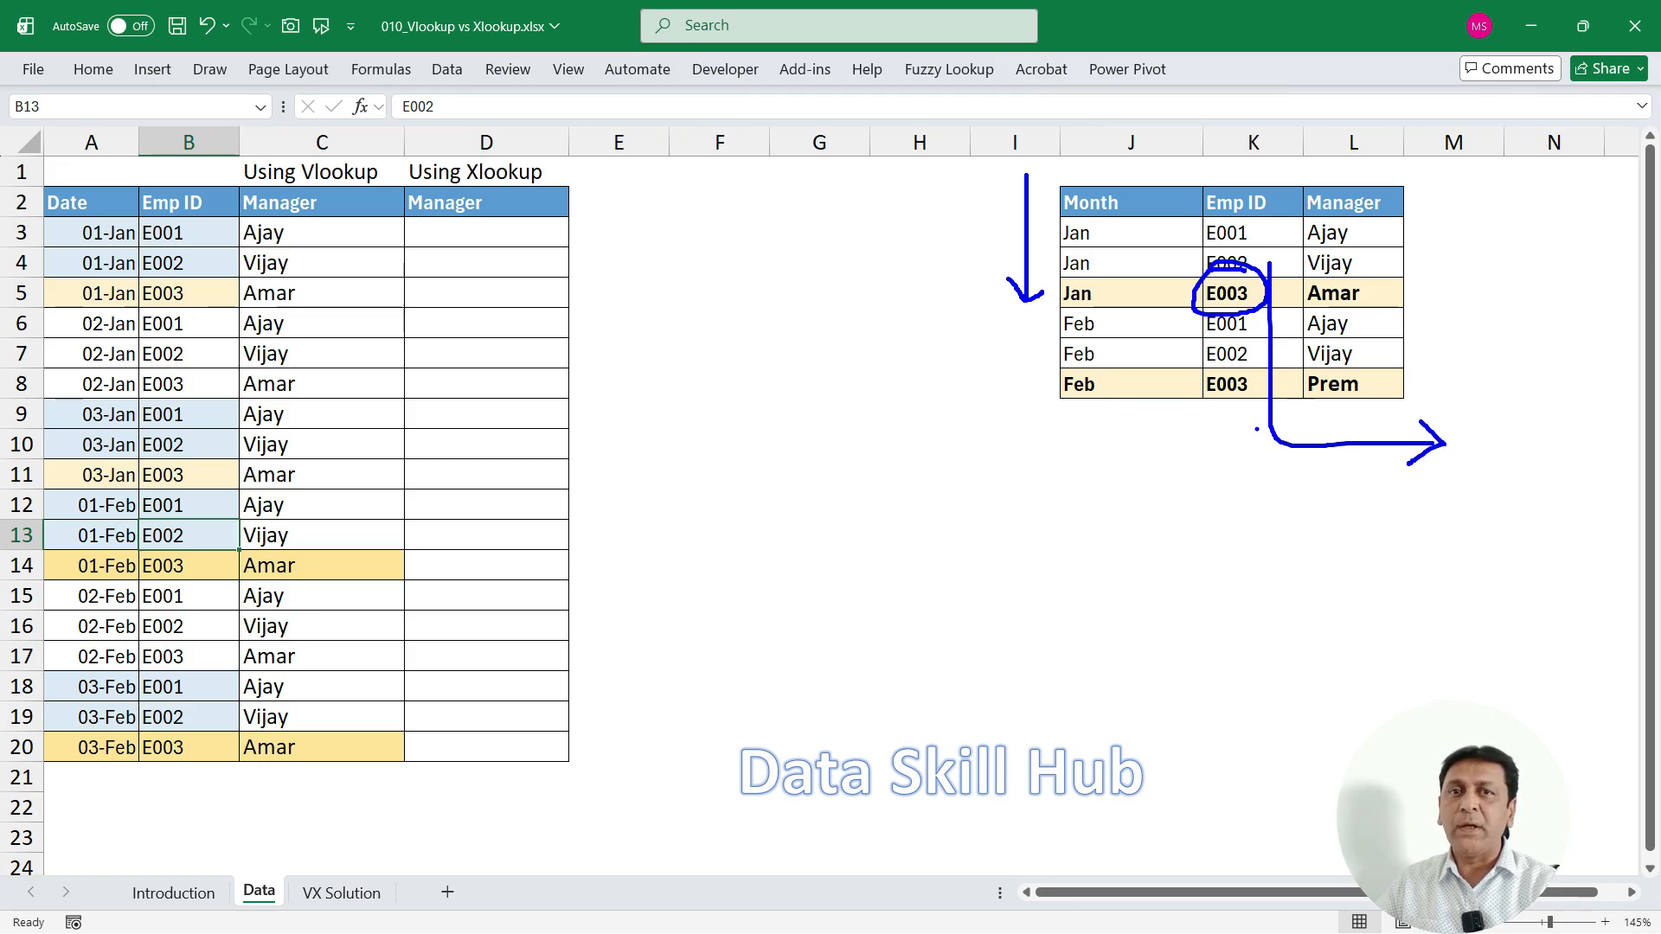
{"action": "key", "text": "Escape"}
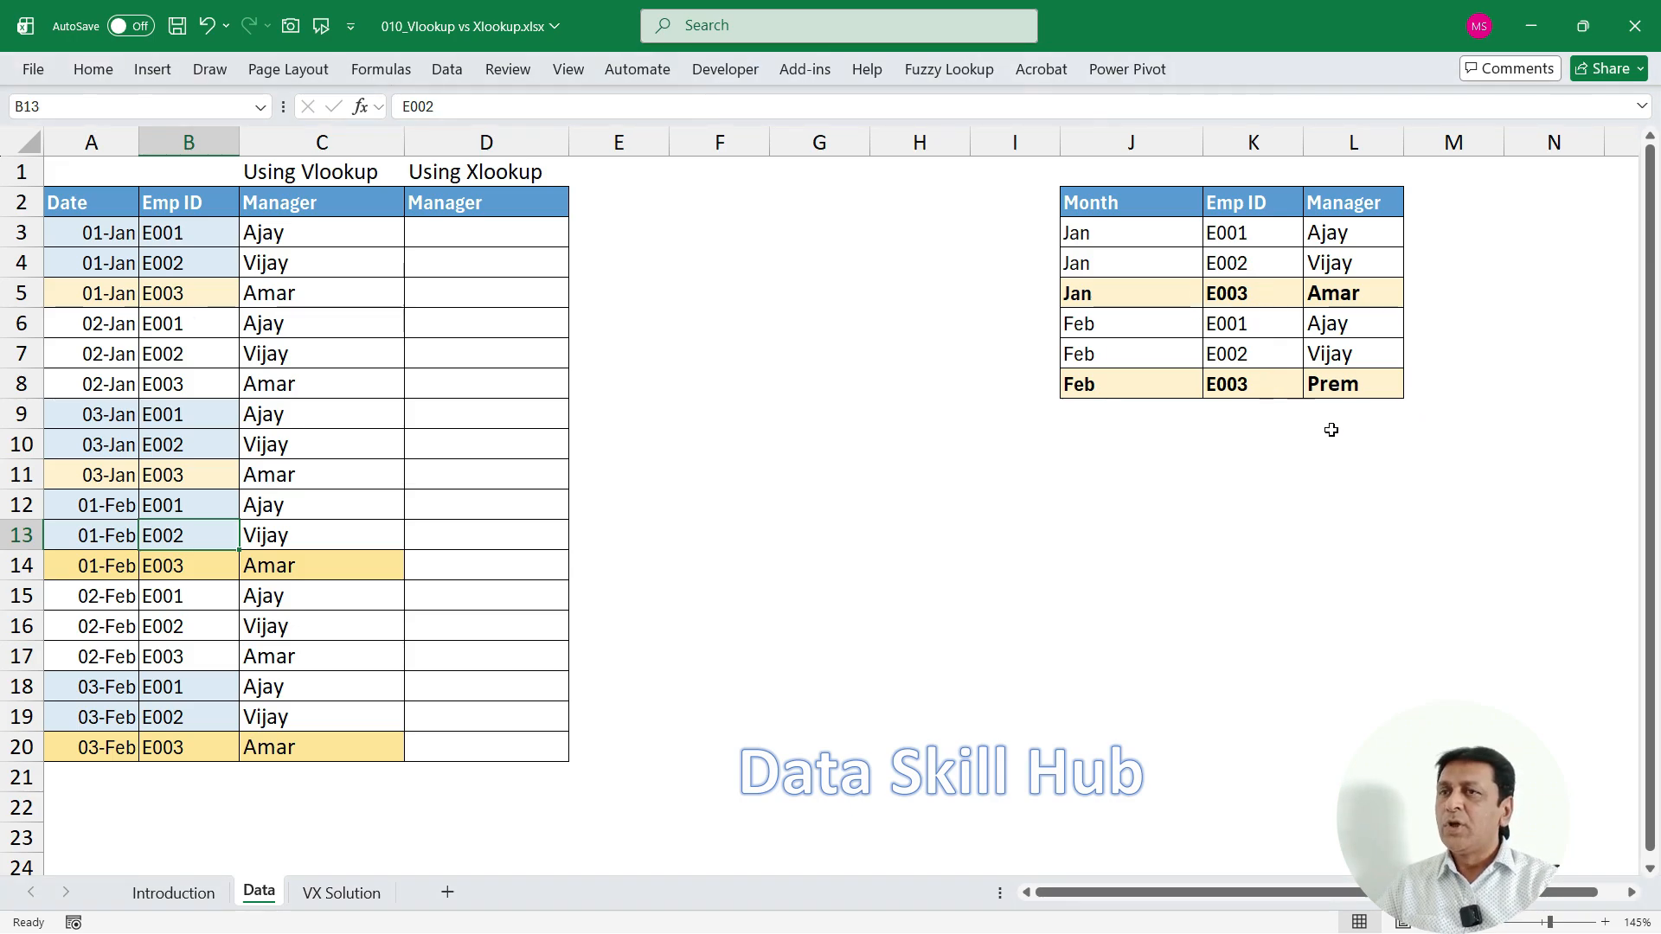
{"action": "key", "text": "ctrl+2"}
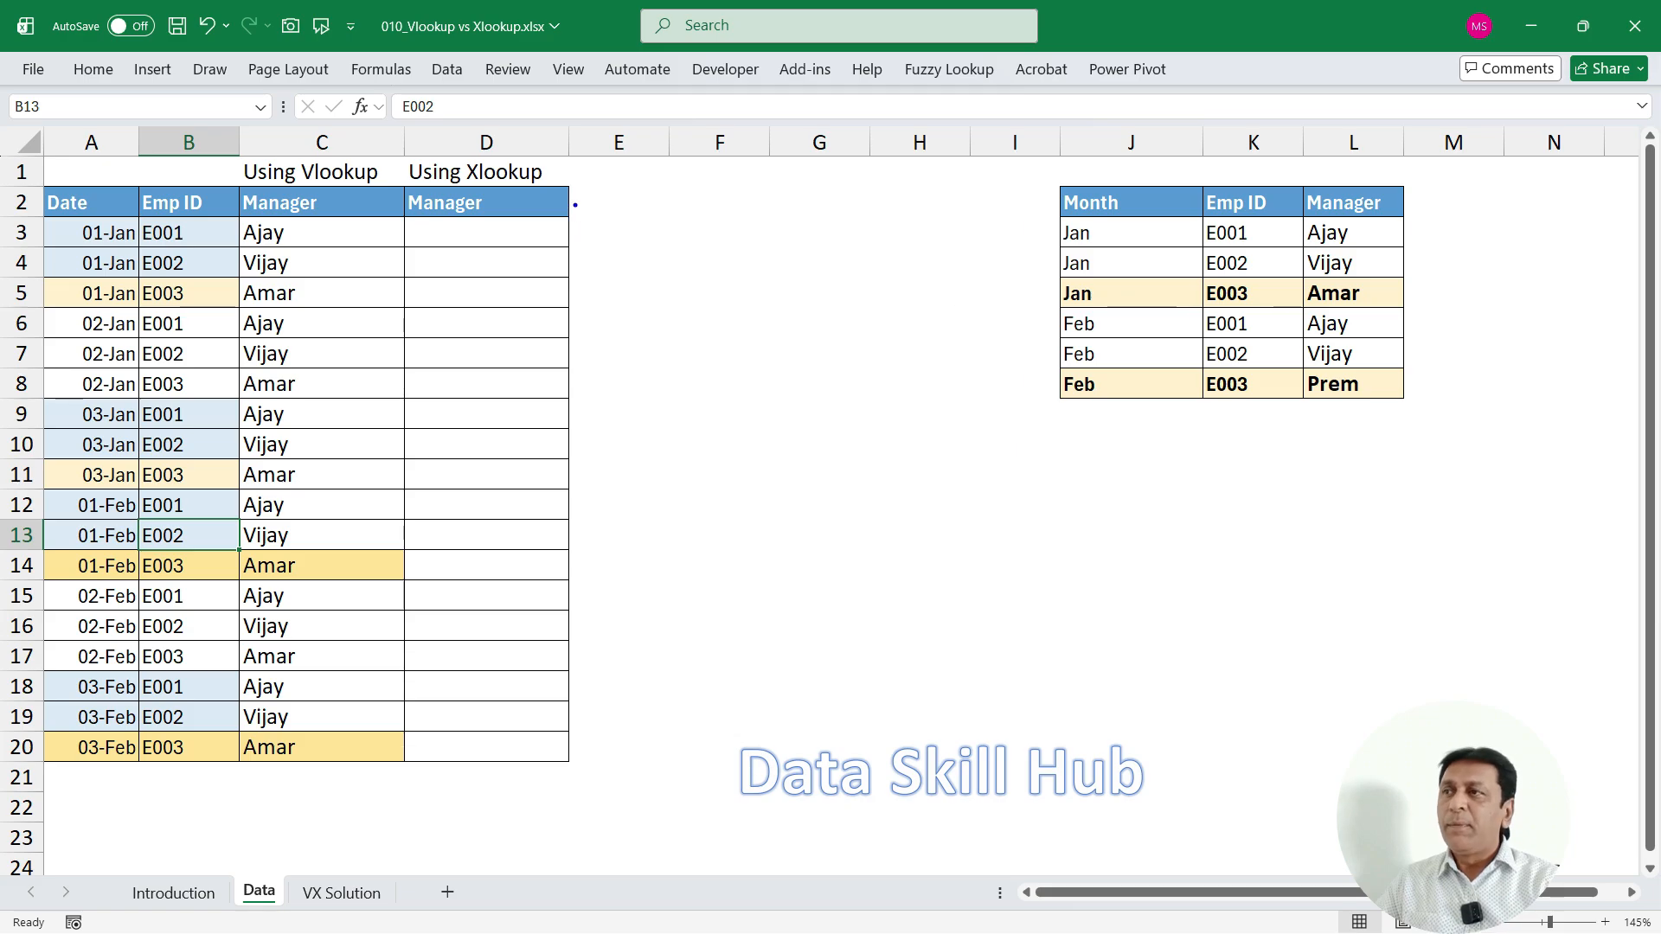
{"action": "mouse_move", "coordinate": [511, 158]}
{"action": "left_mouse_down"}
{"action": "mouse_move", "coordinate": [485, 209]}
{"action": "mouse_move", "coordinate": [440, 149]}
{"action": "left_mouse_up"}
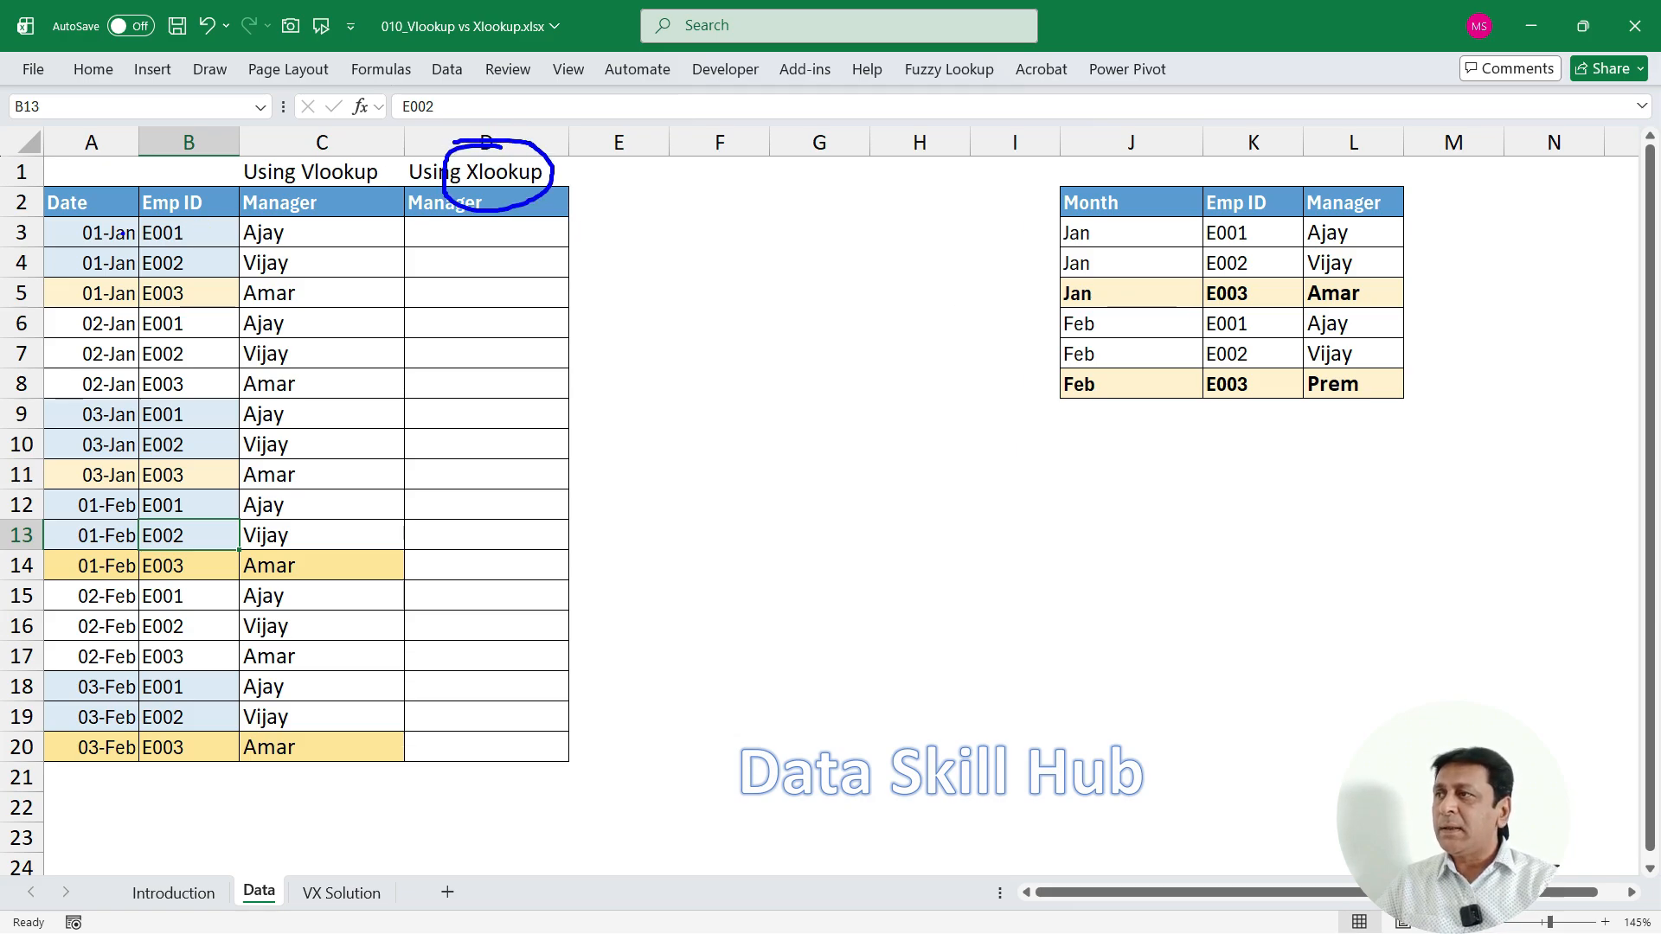
{"action": "mouse_move", "coordinate": [122, 234]}
{"action": "left_mouse_down"}
{"action": "mouse_move", "coordinate": [102, 211]}
{"action": "mouse_move", "coordinate": [147, 257]}
{"action": "mouse_move", "coordinate": [97, 213]}
{"action": "left_mouse_up"}
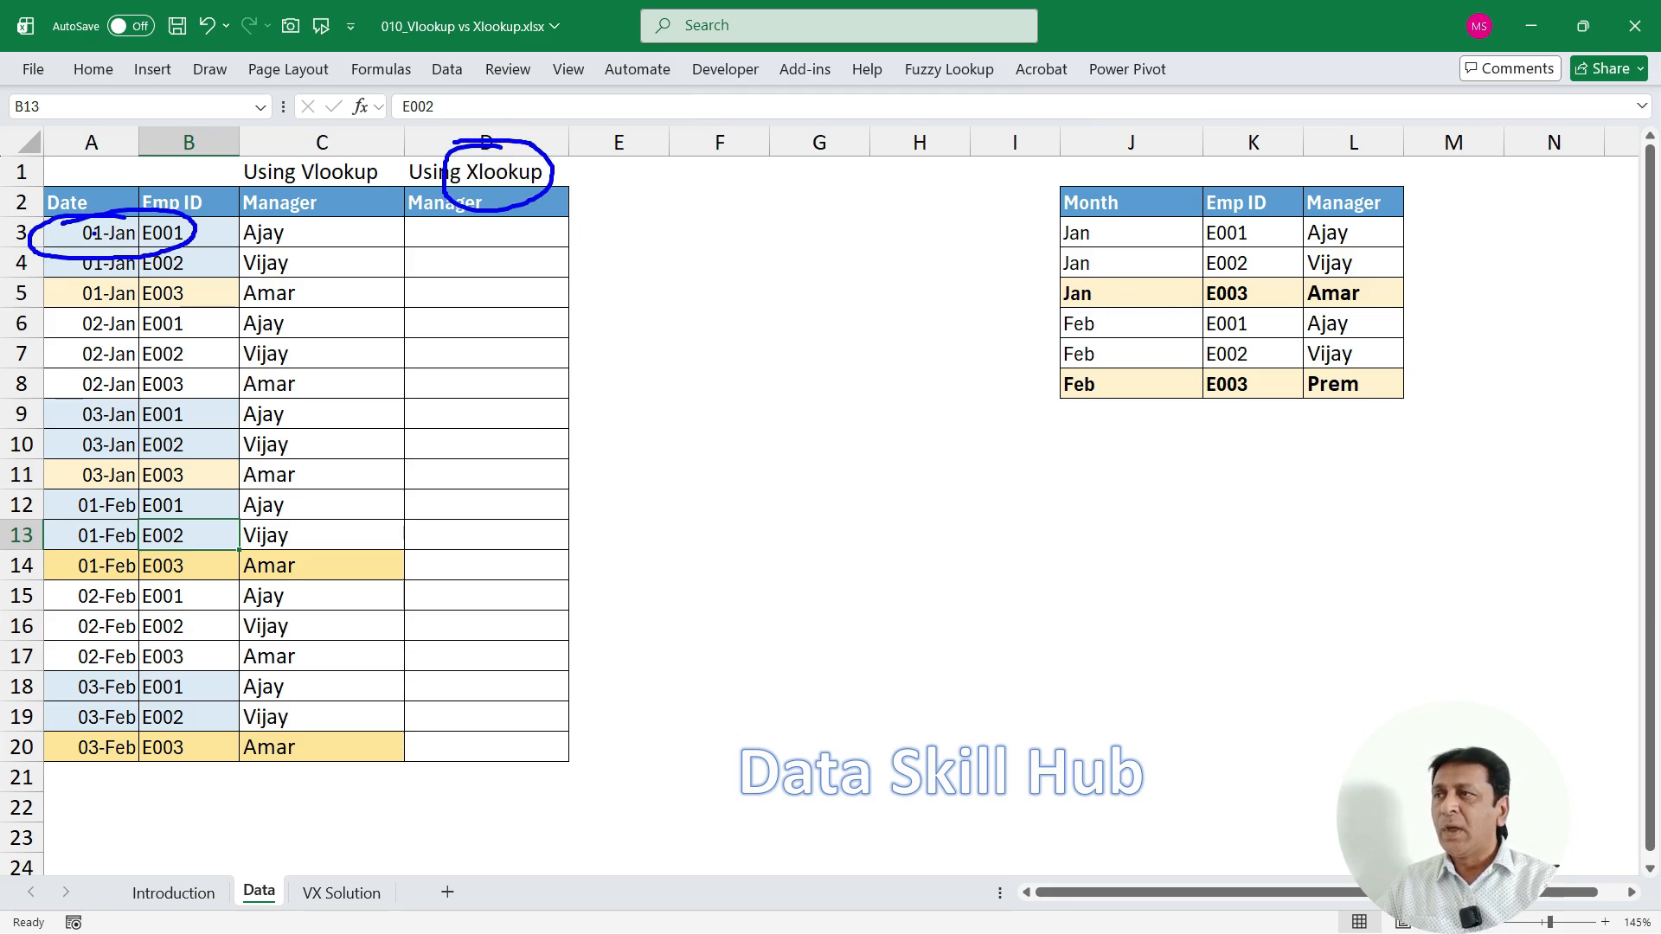
{"action": "mouse_move", "coordinate": [1097, 210]}
{"action": "left_mouse_down"}
{"action": "mouse_move", "coordinate": [1064, 213]}
{"action": "mouse_move", "coordinate": [1116, 259]}
{"action": "mouse_move", "coordinate": [1252, 245]}
{"action": "mouse_move", "coordinate": [1152, 211]}
{"action": "left_mouse_up"}
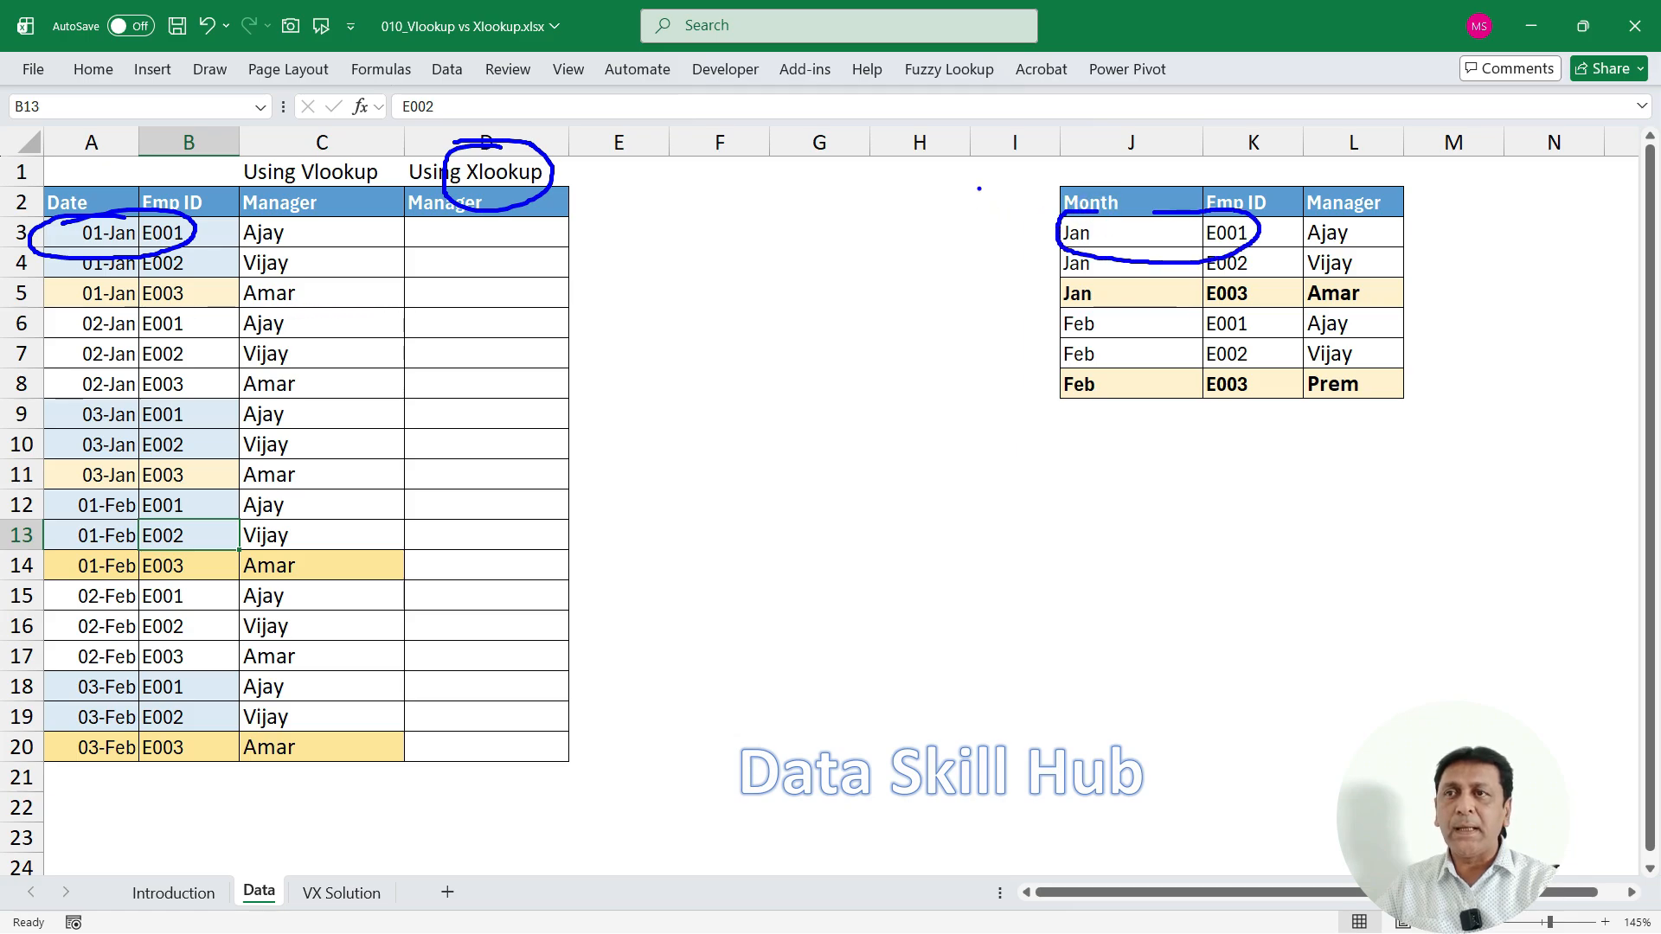
{"action": "left_click_drag", "start_coordinate": [980, 180], "coordinate": [1064, 418]}
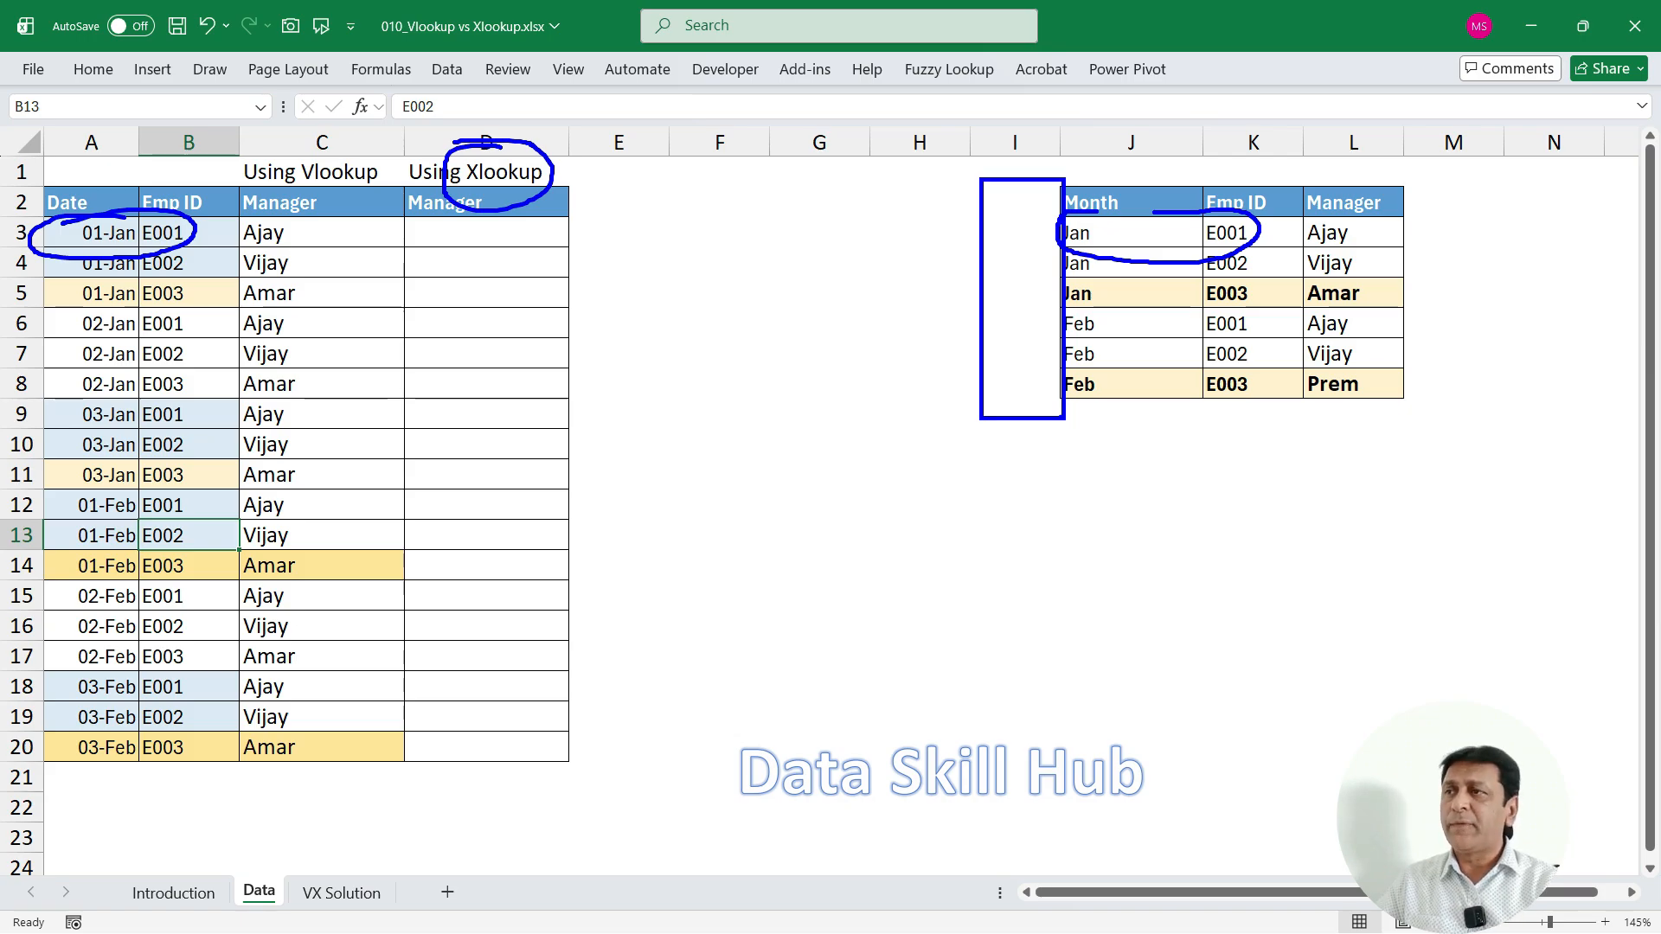
Enter =TEXT(A3,"MMM") in D3 under Using Xlookup to extract the month from the date.
{"action": "left_click", "coordinate": [467, 234]}
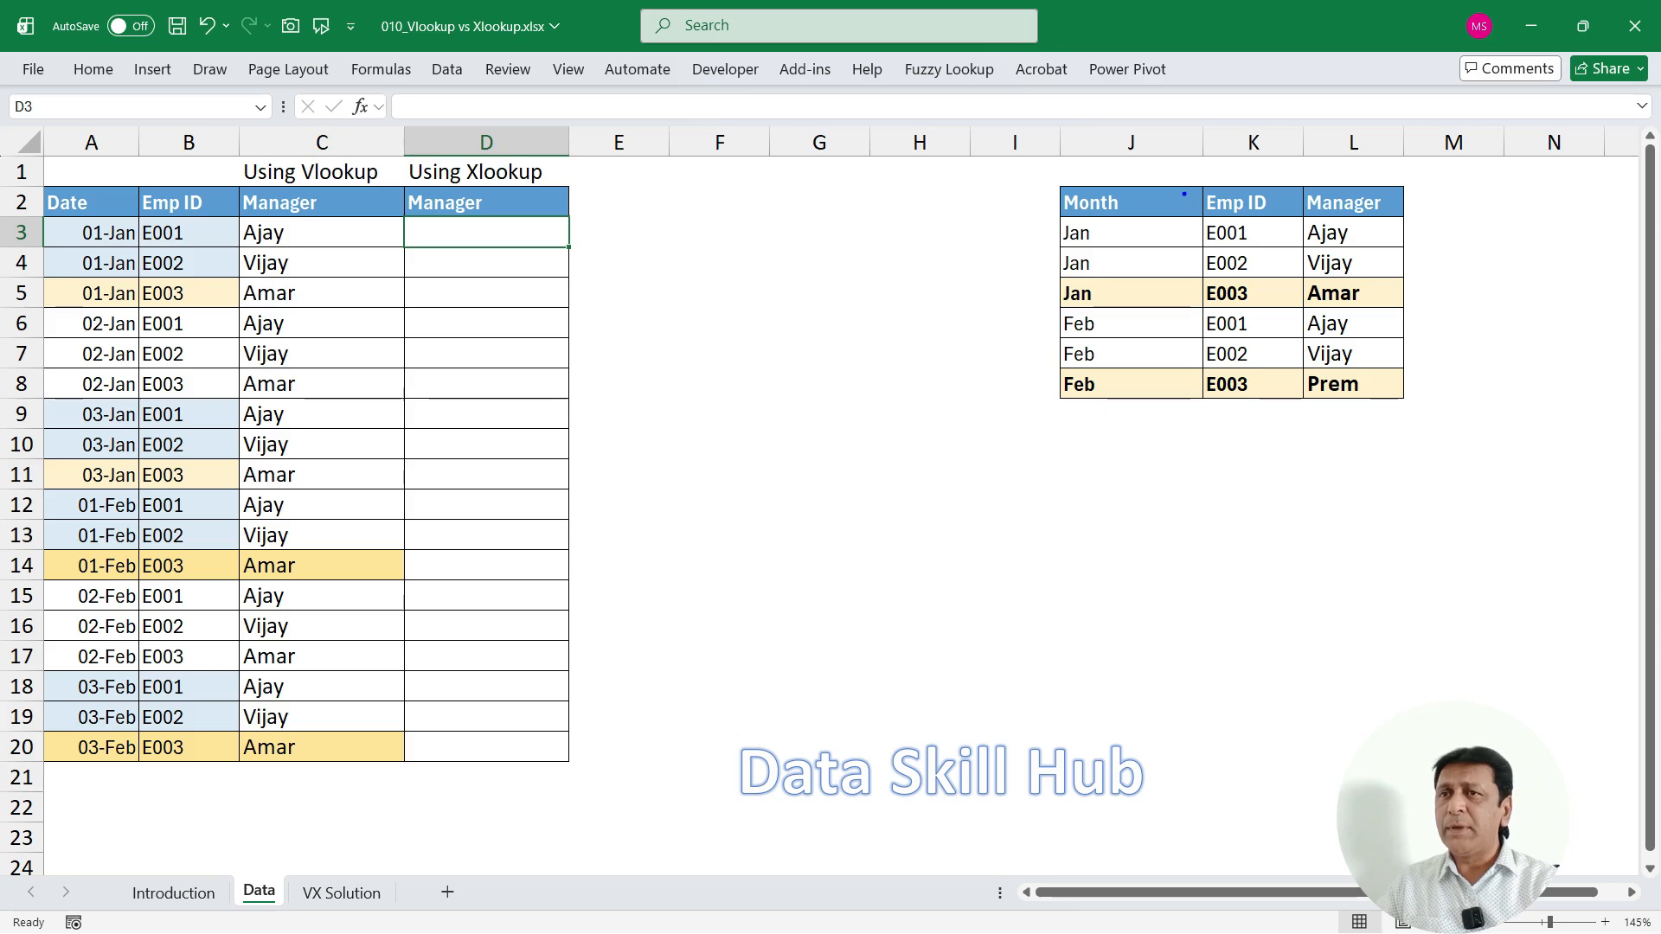
{"action": "mouse_move", "coordinate": [1112, 162]}
{"action": "left_mouse_down"}
{"action": "mouse_move", "coordinate": [1038, 363]}
{"action": "mouse_move", "coordinate": [1189, 264]}
{"action": "mouse_move", "coordinate": [1069, 136]}
{"action": "left_mouse_up"}
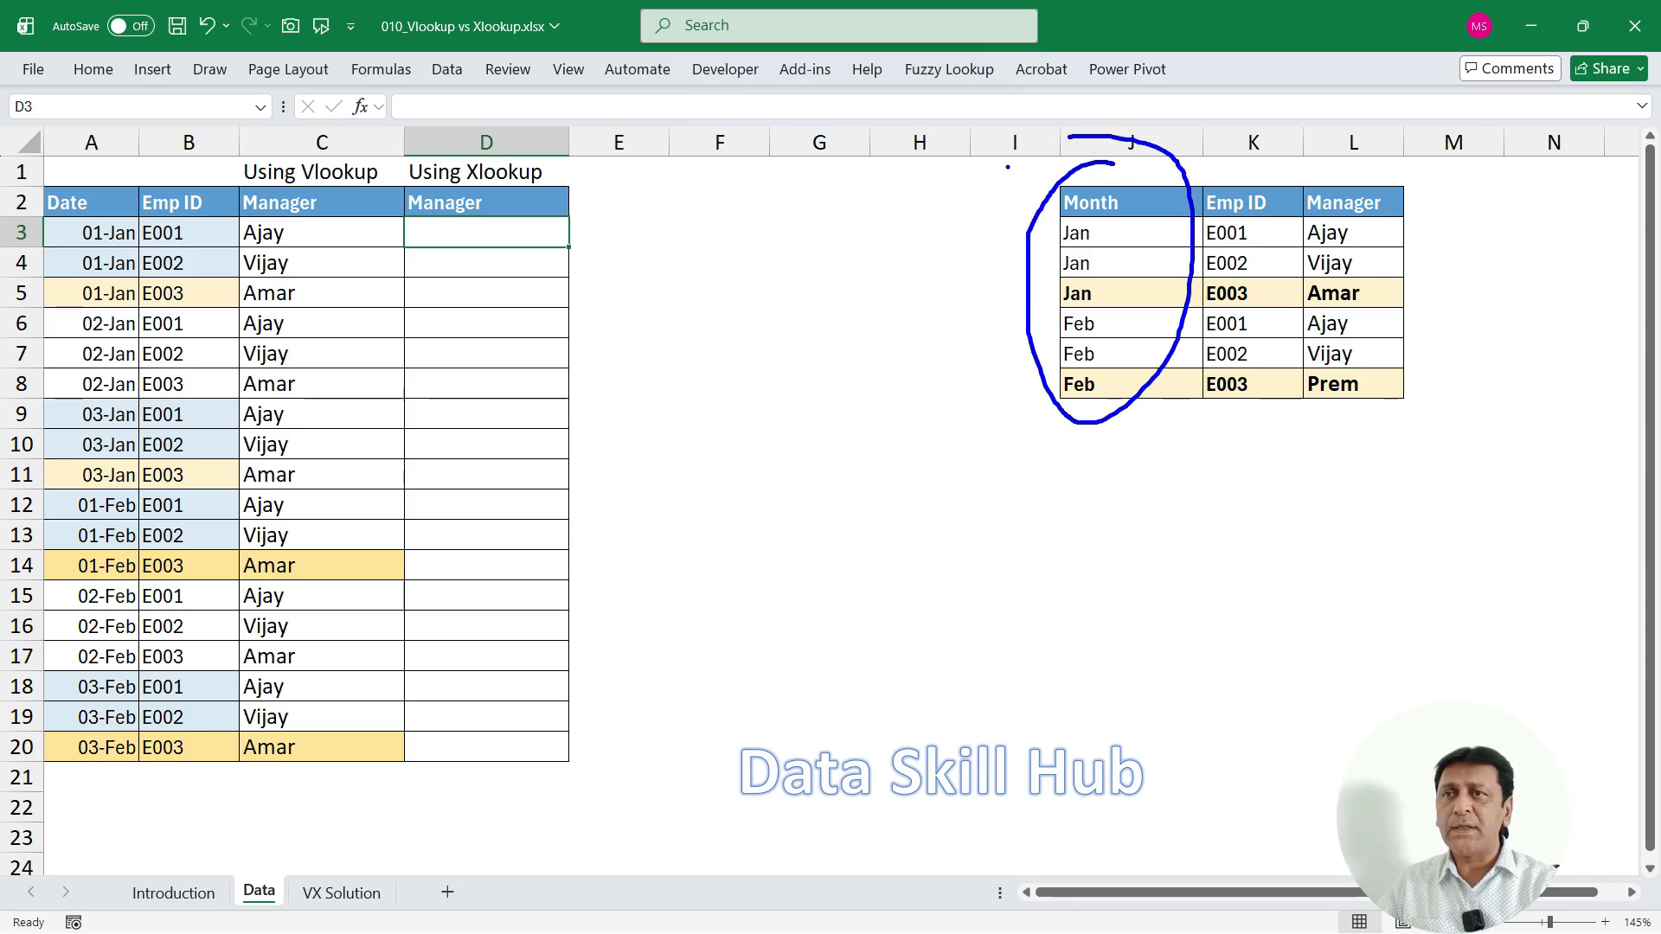
{"action": "mouse_move", "coordinate": [127, 216]}
{"action": "left_mouse_down"}
{"action": "mouse_move", "coordinate": [61, 229]}
{"action": "mouse_move", "coordinate": [138, 248]}
{"action": "mouse_move", "coordinate": [129, 212]}
{"action": "mouse_move", "coordinate": [134, 273]}
{"action": "mouse_move", "coordinate": [251, 336]}
{"action": "mouse_move", "coordinate": [493, 304]}
{"action": "left_mouse_up"}
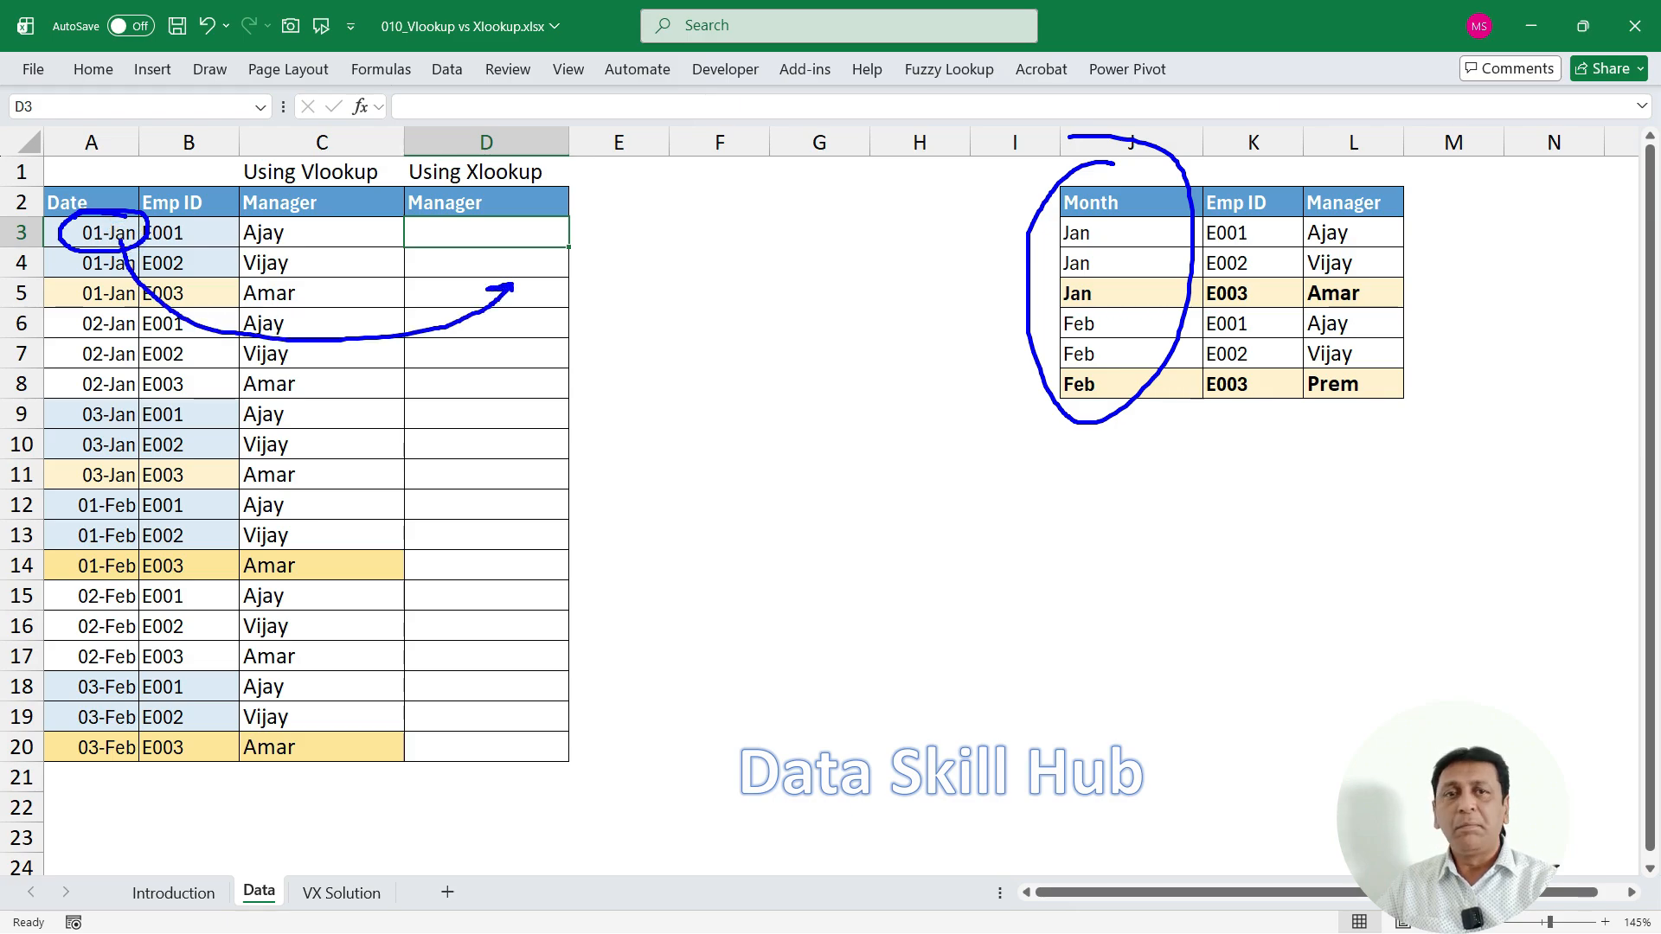
{"action": "mouse_move", "coordinate": [525, 278]}
{"action": "left_mouse_down"}
{"action": "mouse_move", "coordinate": [493, 96]}
{"action": "mouse_move", "coordinate": [188, 182]}
{"action": "mouse_move", "coordinate": [185, 218]}
{"action": "mouse_move", "coordinate": [210, 192]}
{"action": "left_mouse_up"}
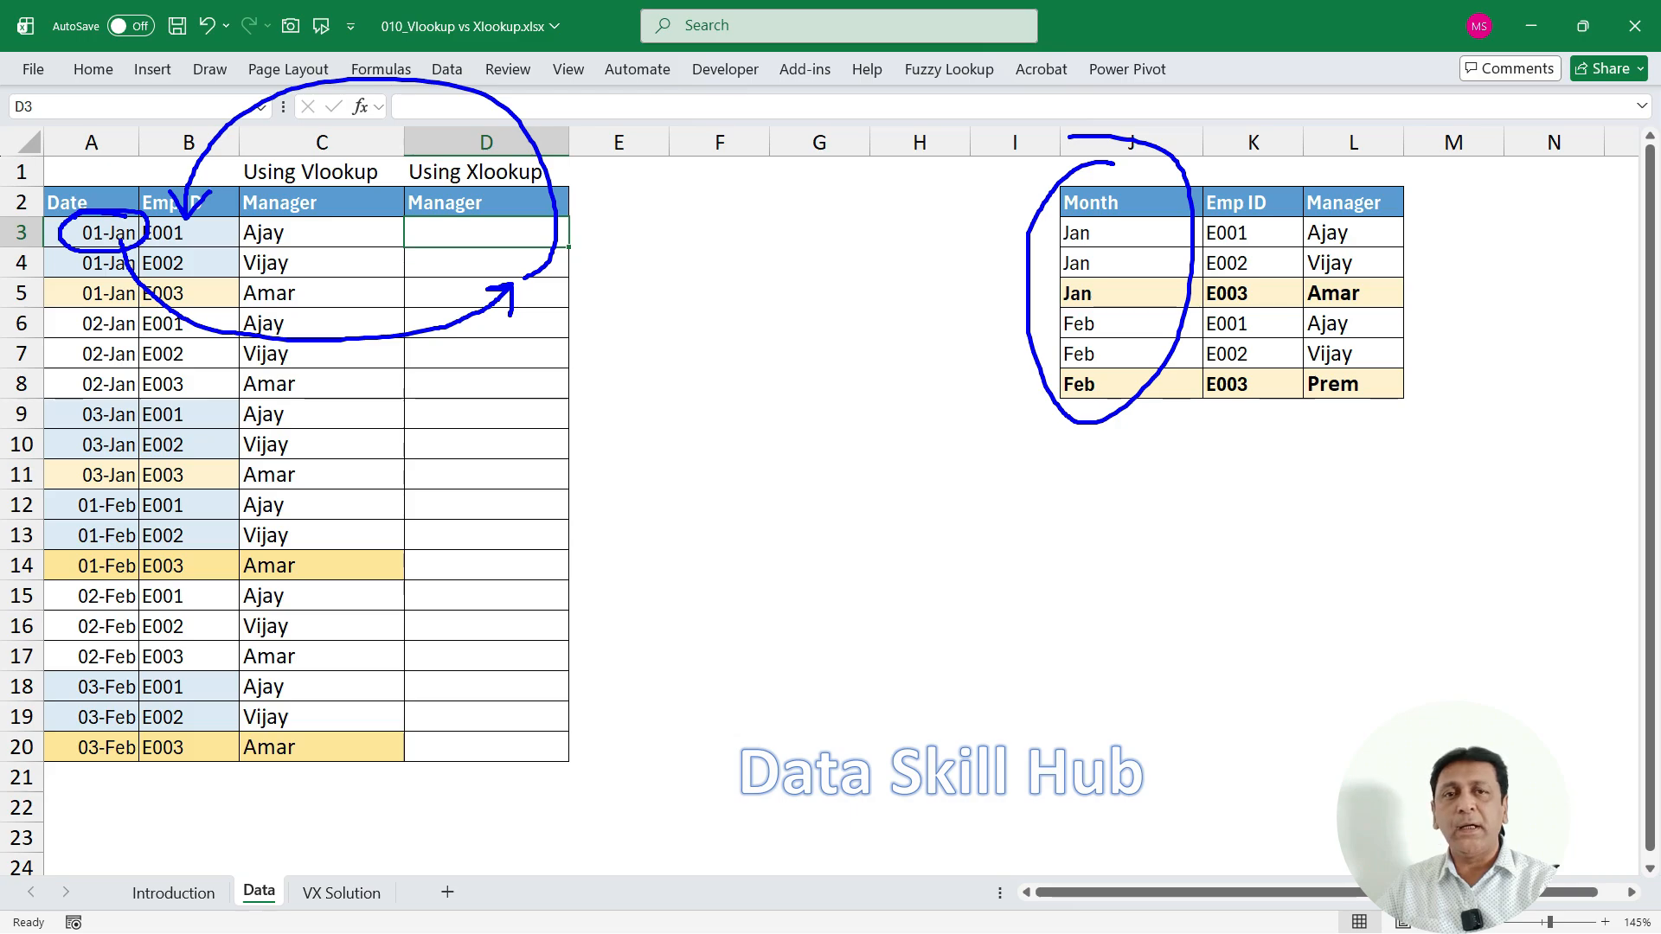
{"action": "key", "text": "Escape"}
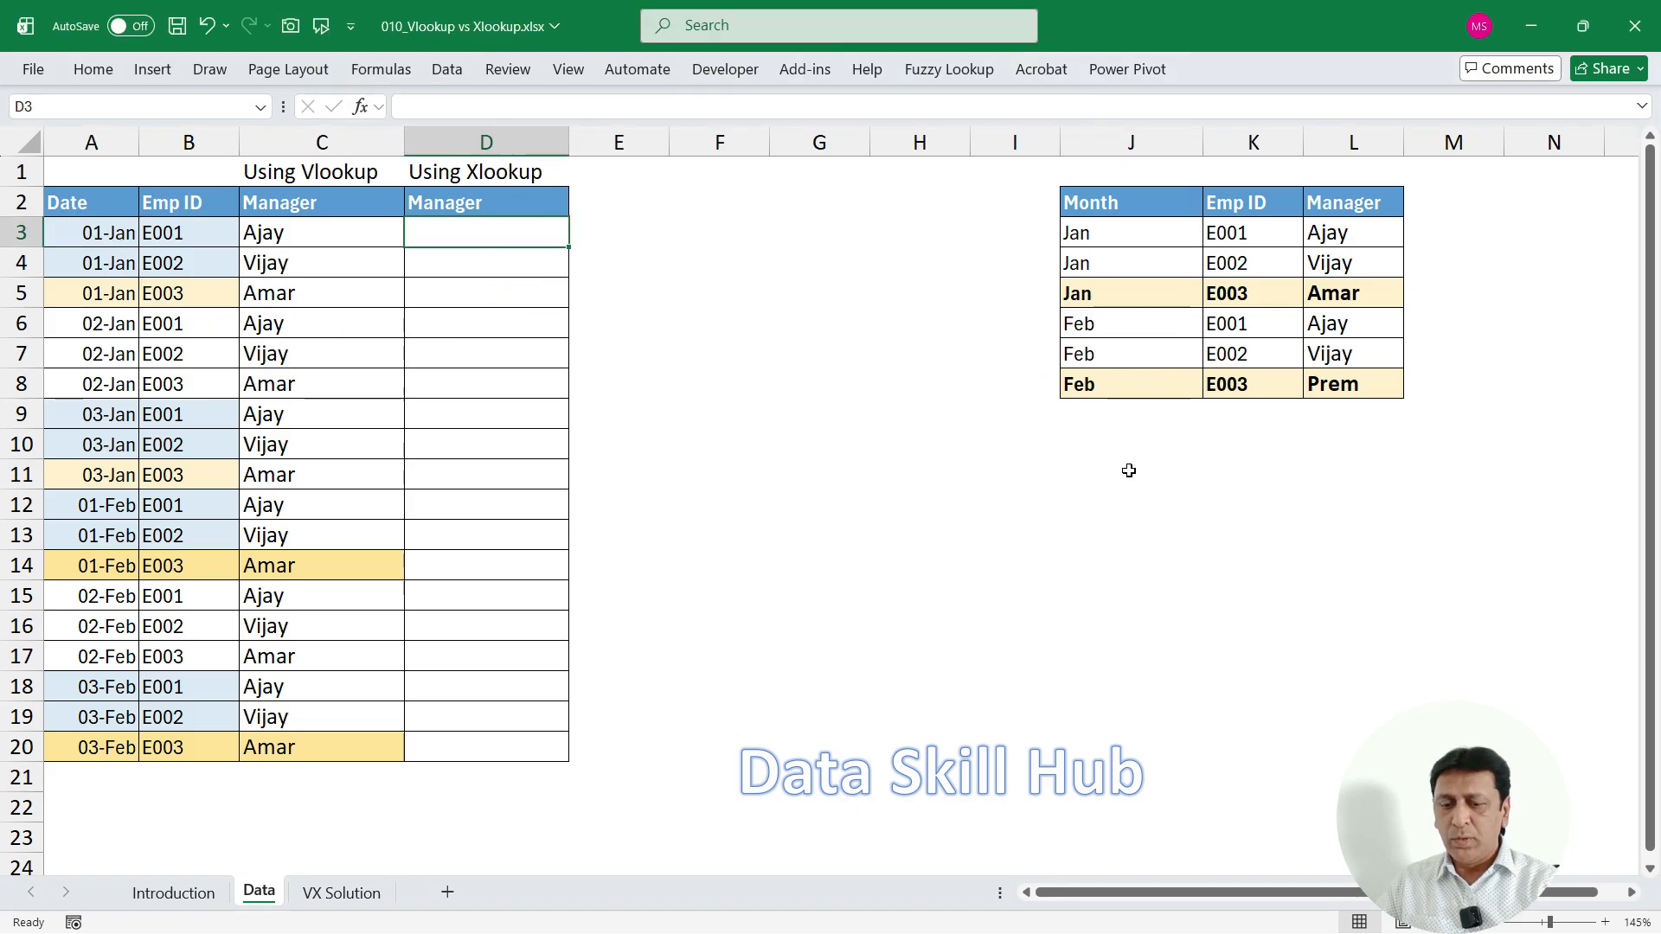
{"action": "type", "text": "=te"}
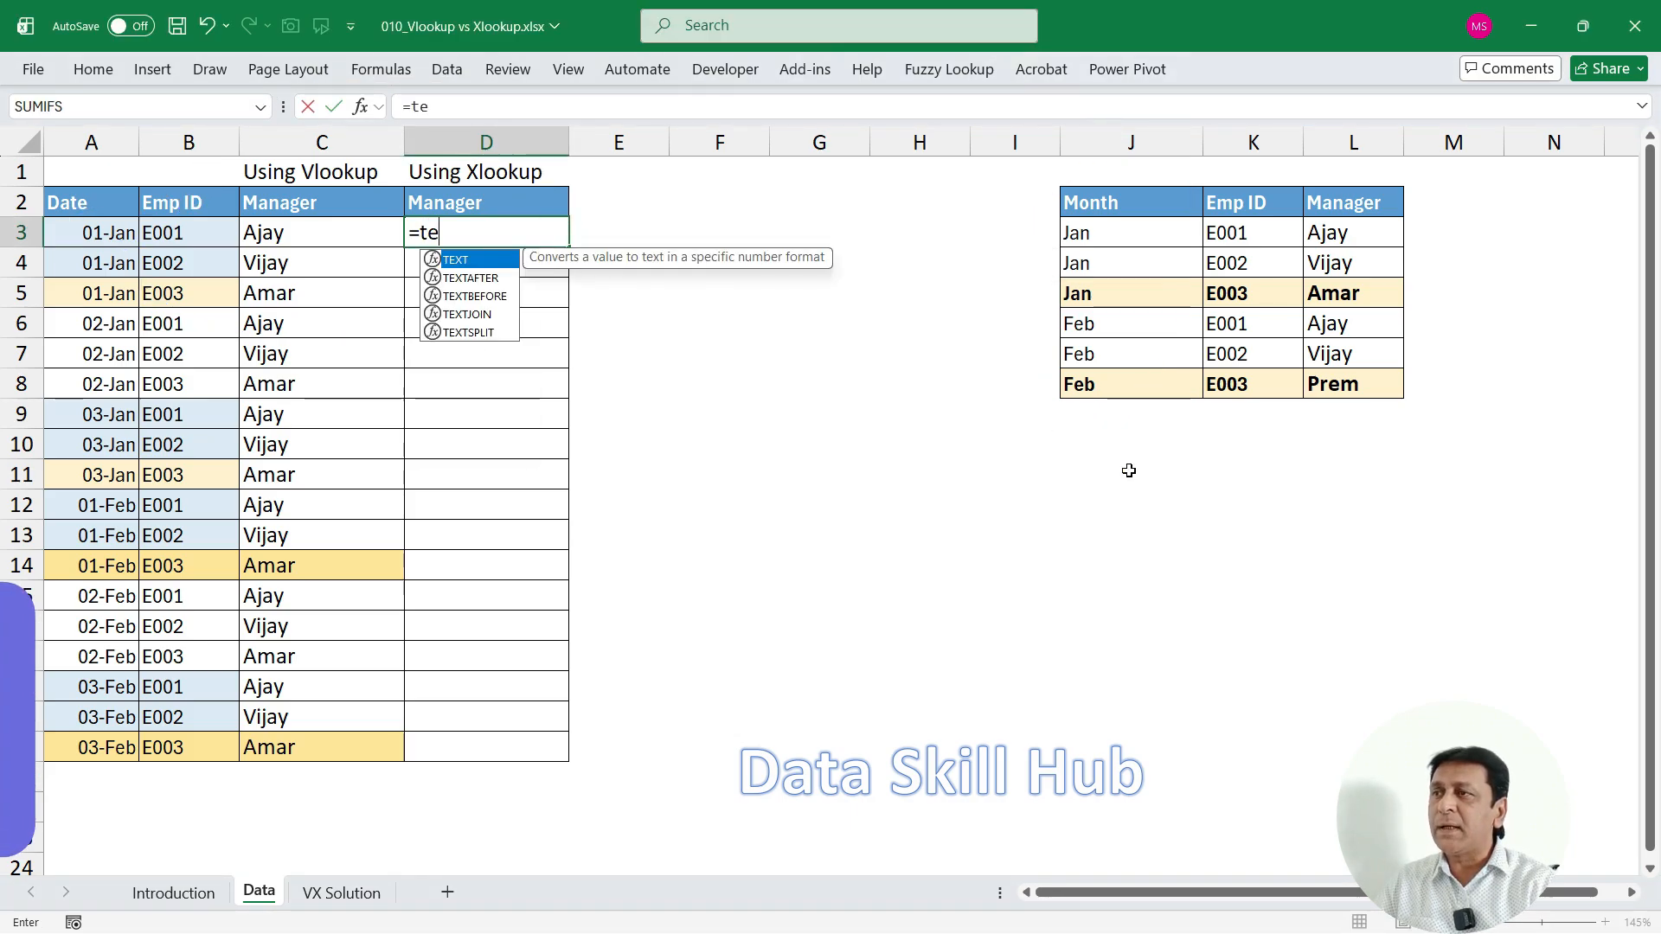
{"action": "key", "text": "Tab"}
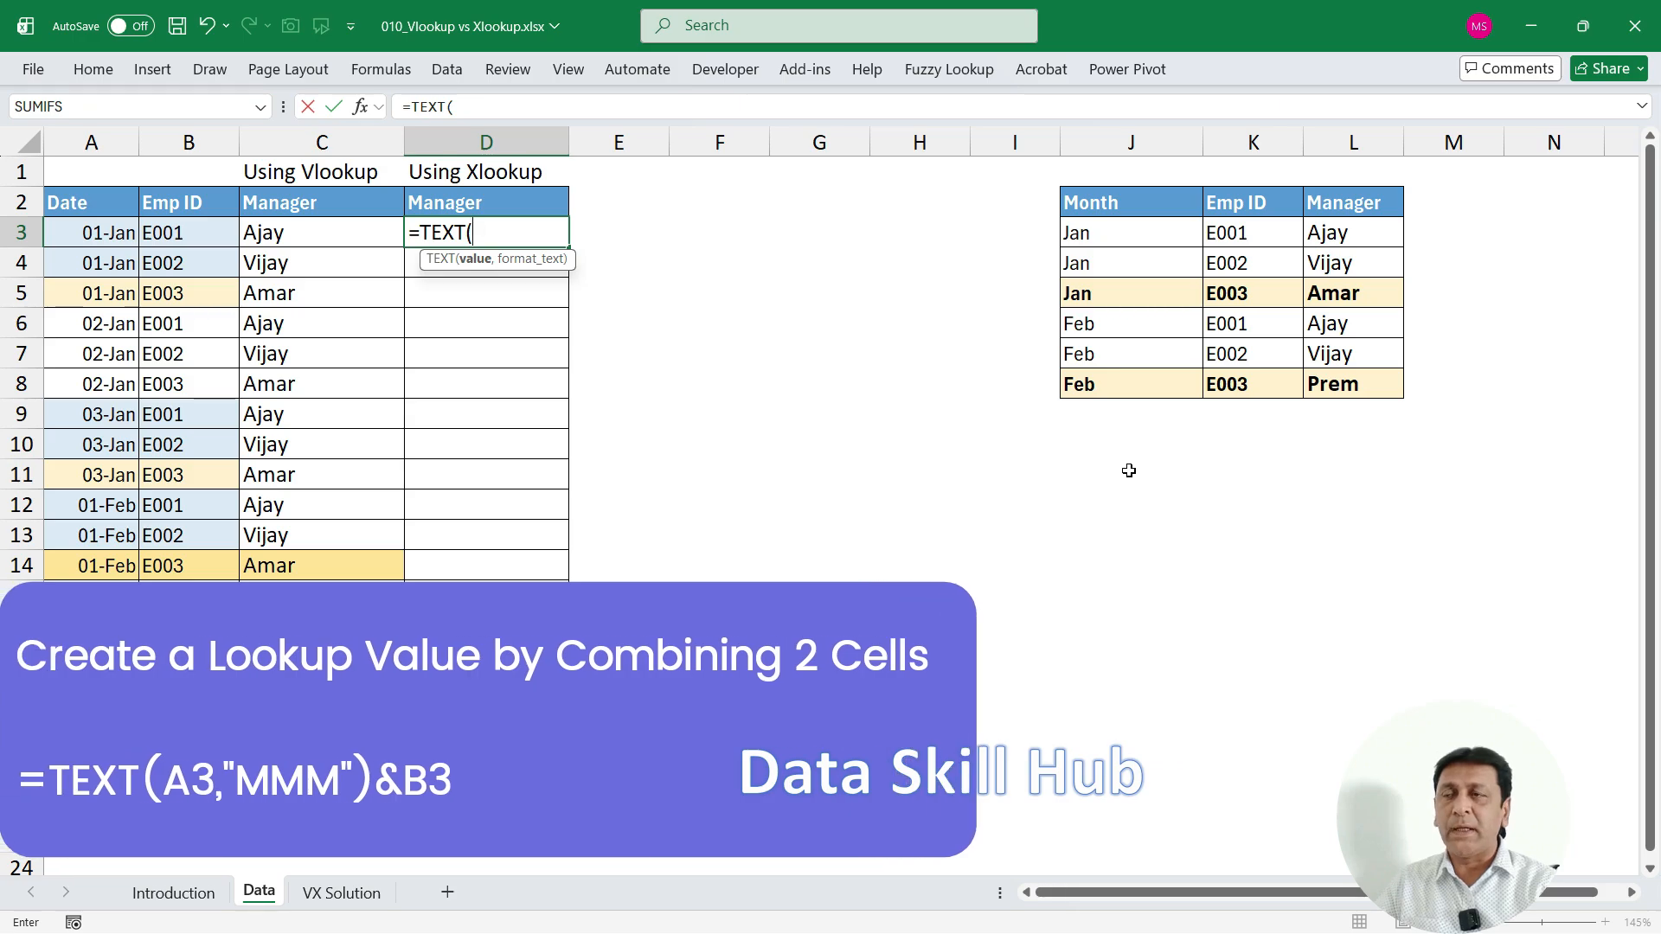
{"action": "left_click", "coordinate": [116, 237]}
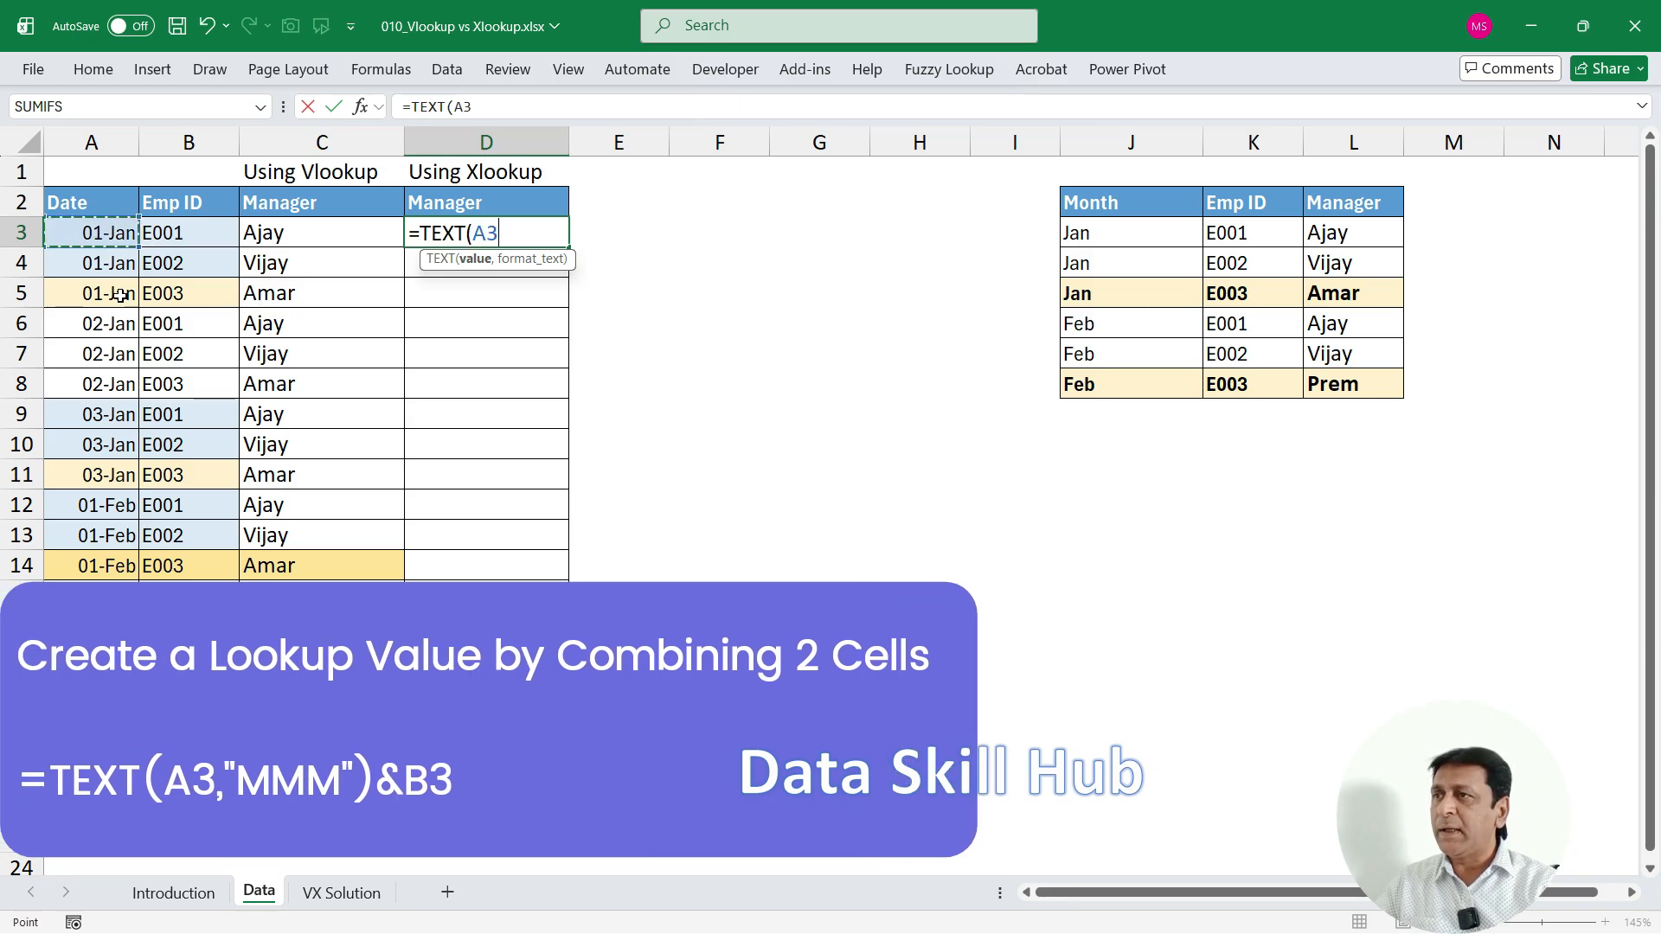
{"action": "type", "text": ","}
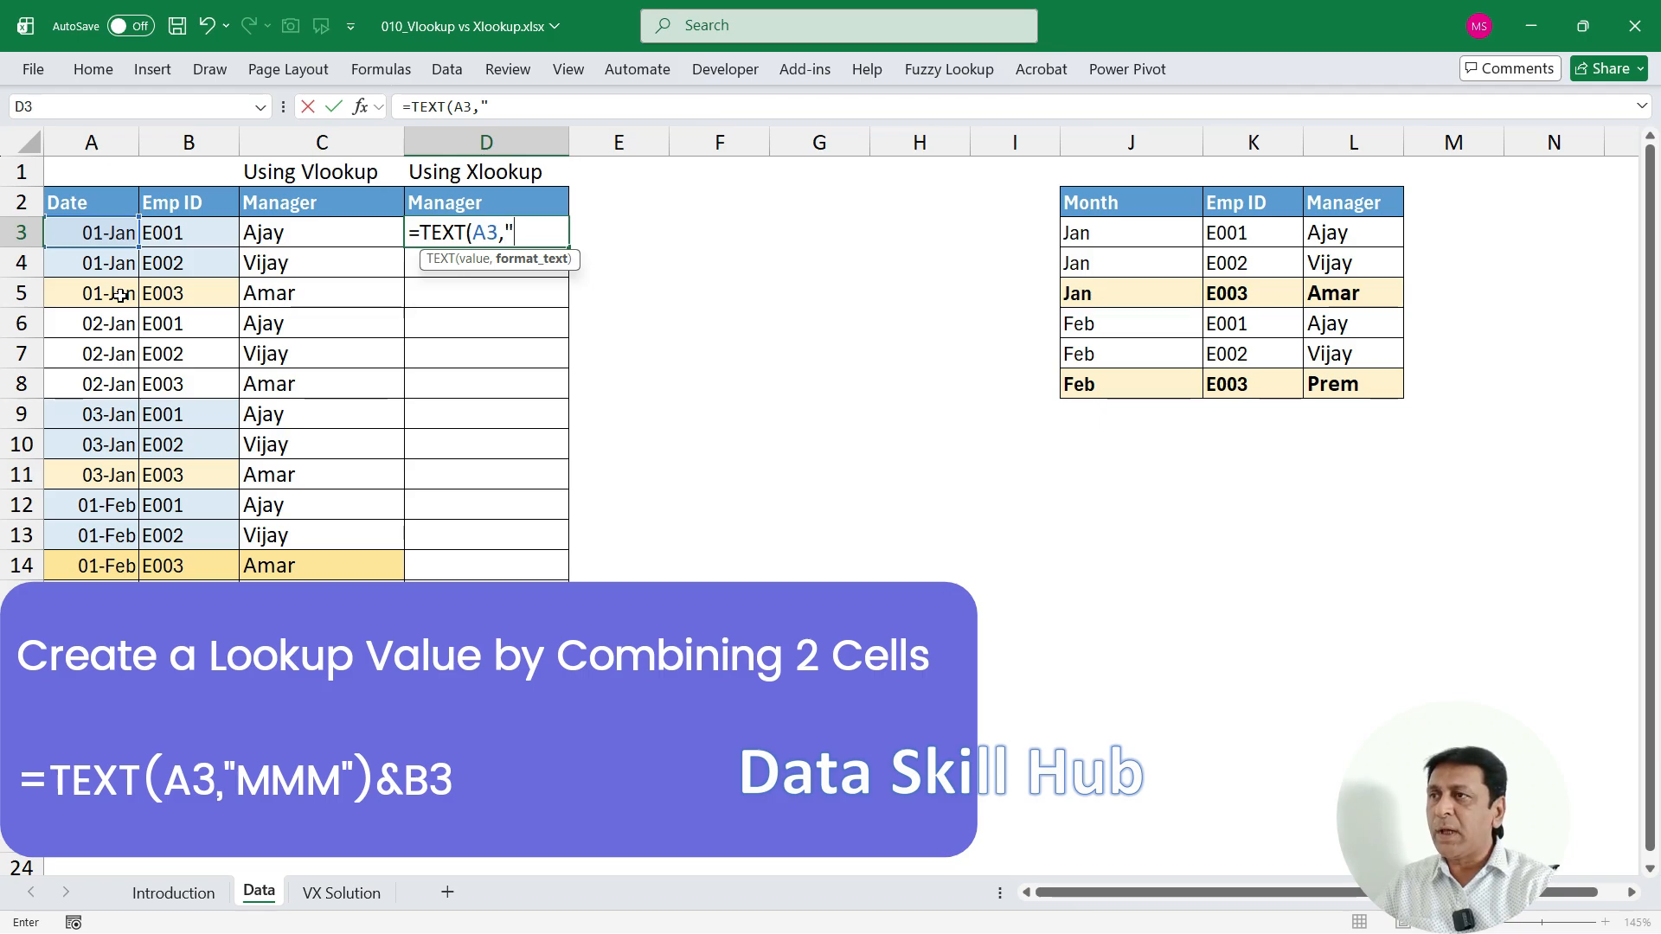
{"action": "type", "text": "\"MMM\""}
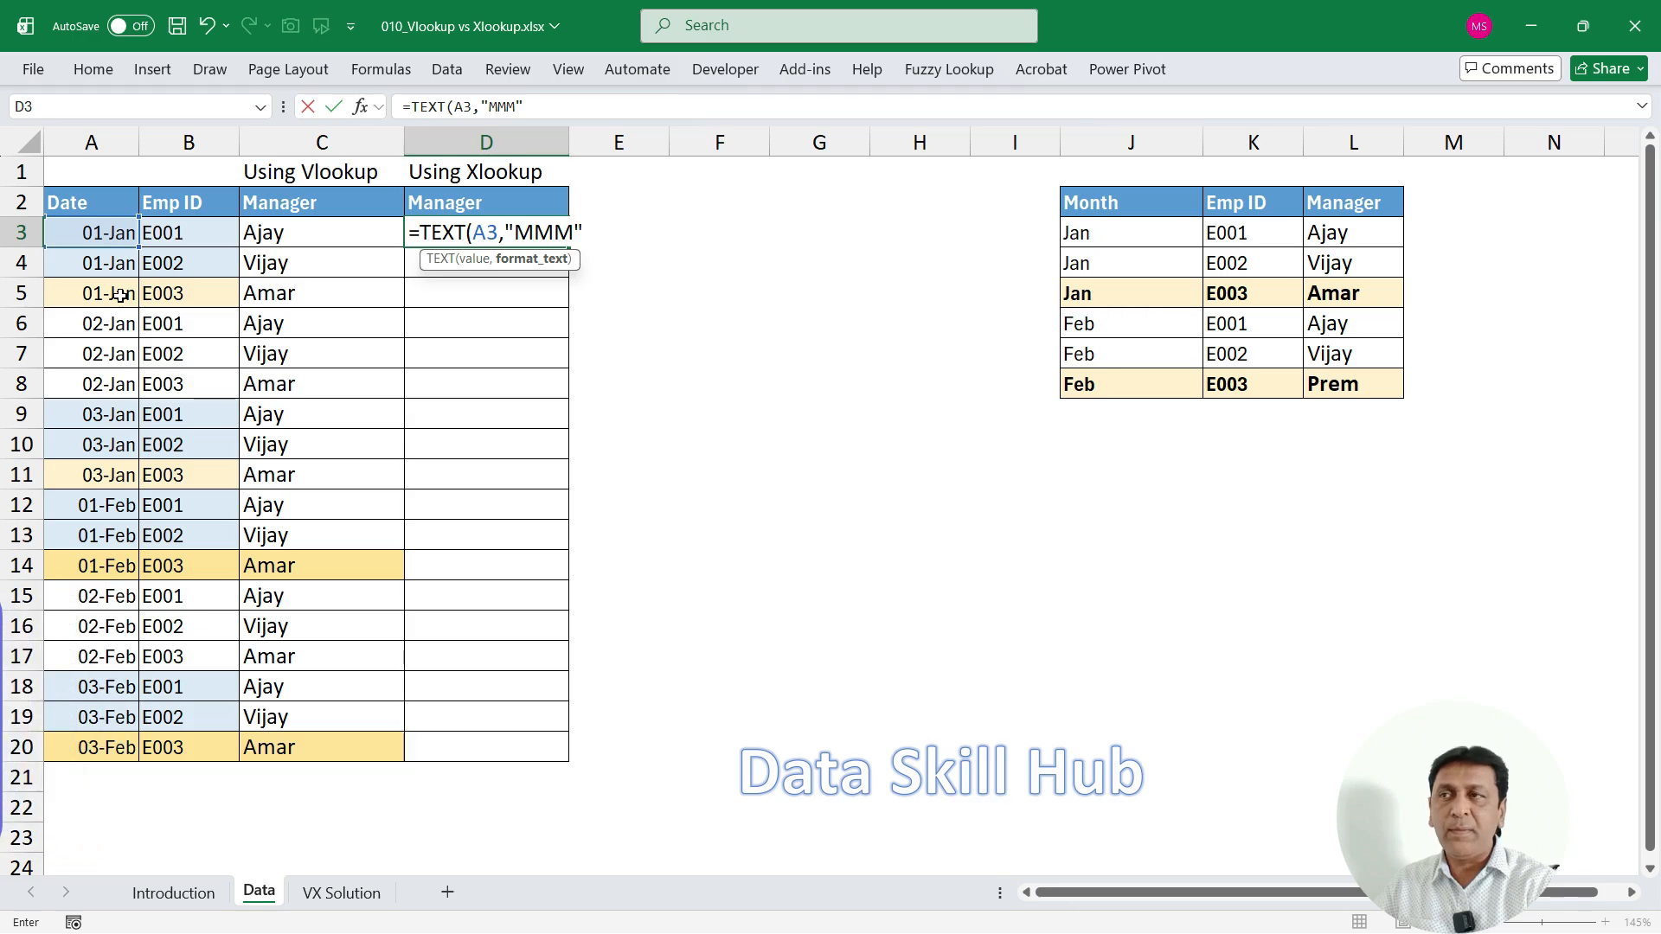
{"action": "key", "text": "ctrl+Return"}
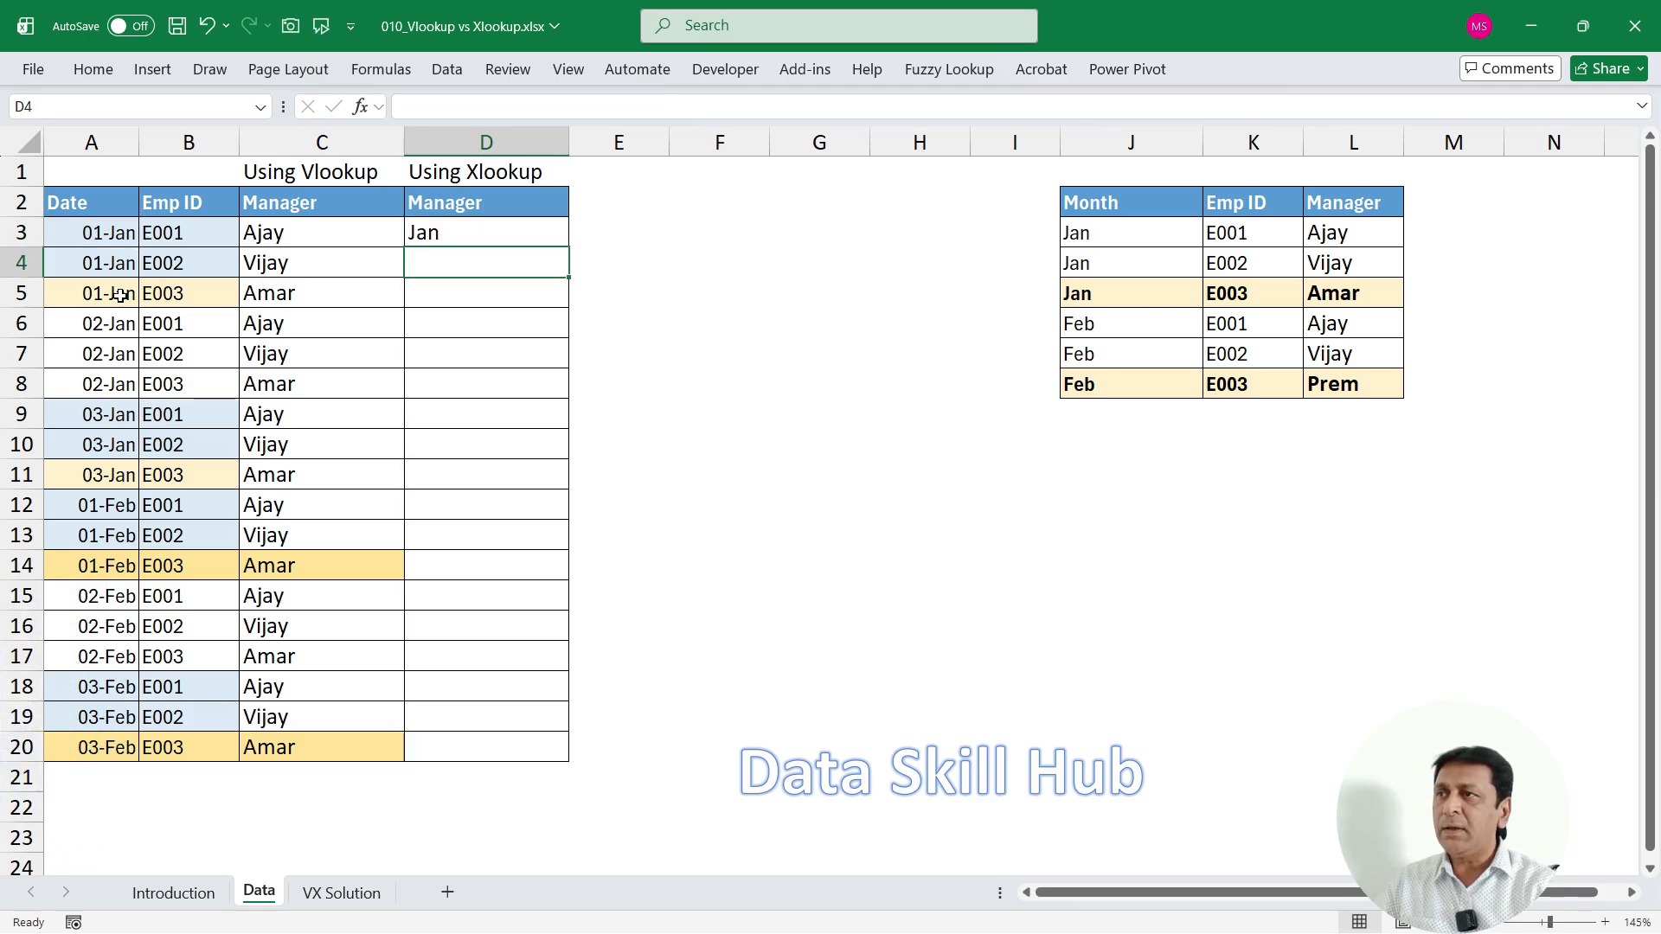
Append the employee ID to the month in D3, making the formula =TEXT(A3,"MMM")&B3.
{"action": "key", "text": "F2"}
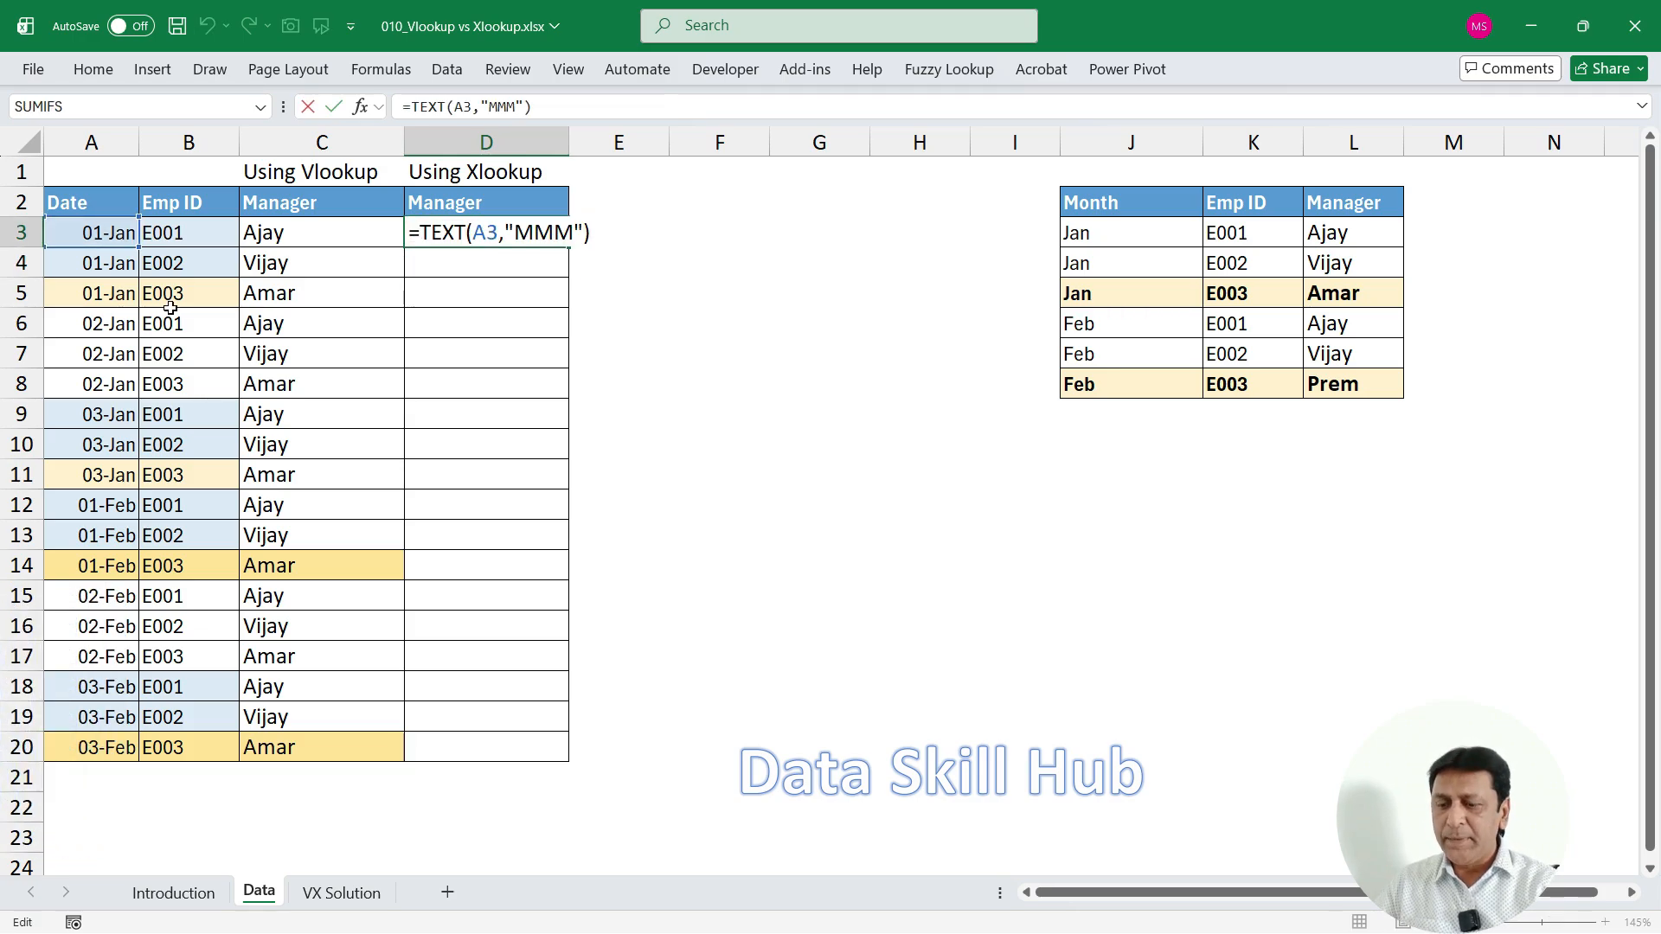
{"action": "type", "text": "&"}
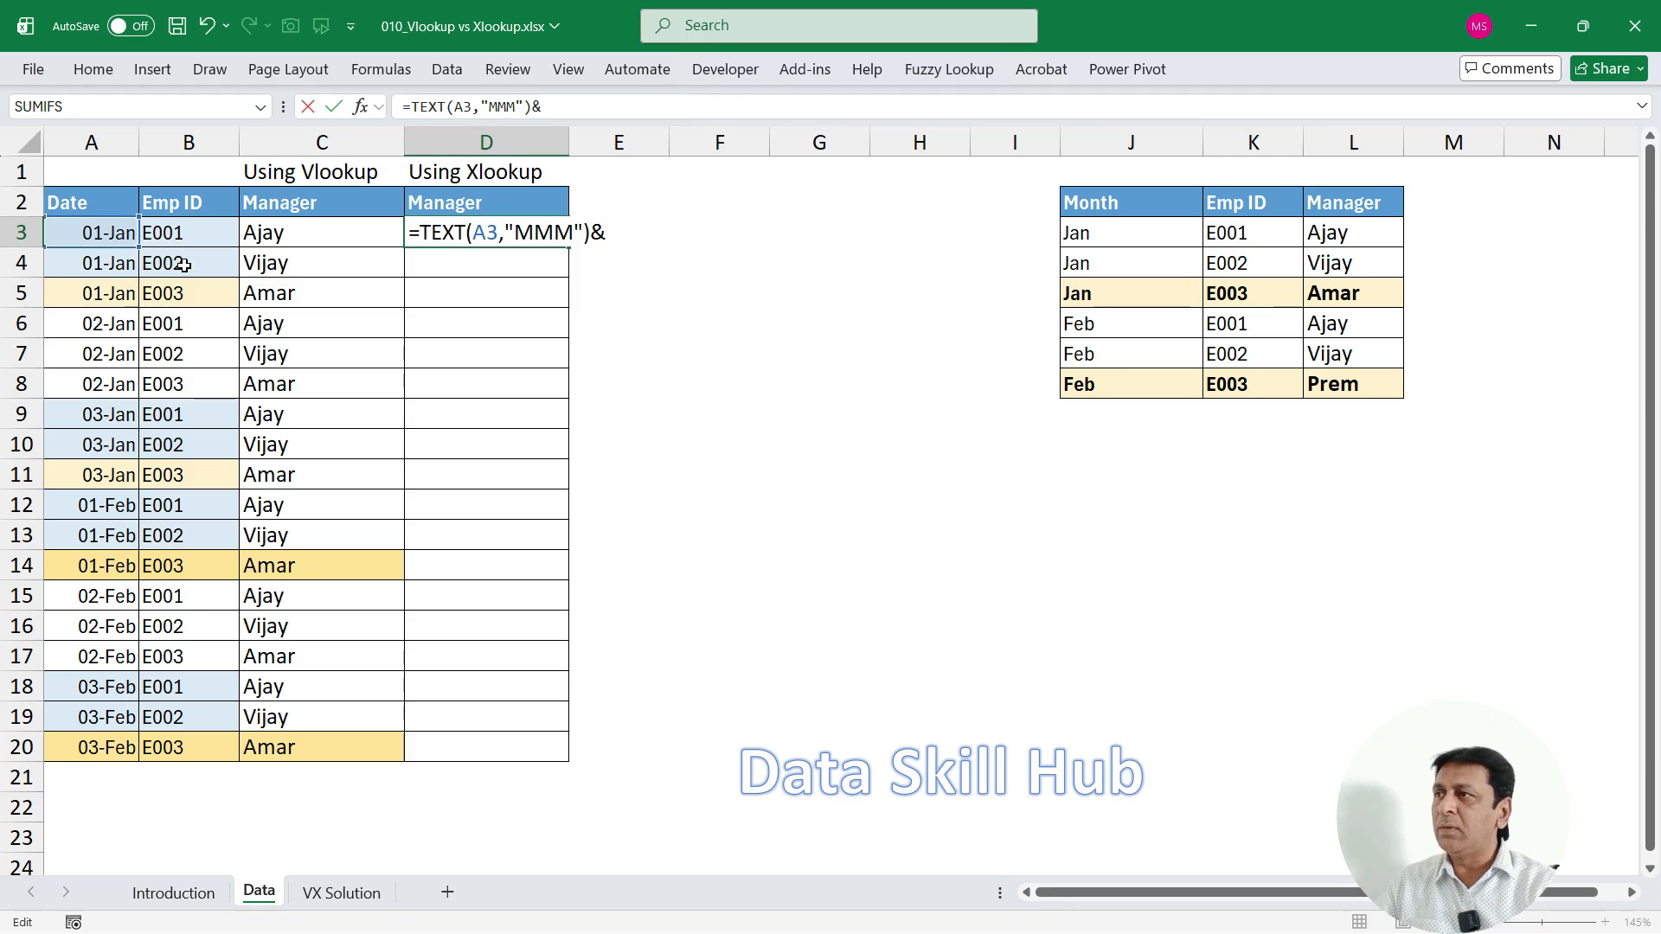
{"action": "left_click", "coordinate": [189, 229]}
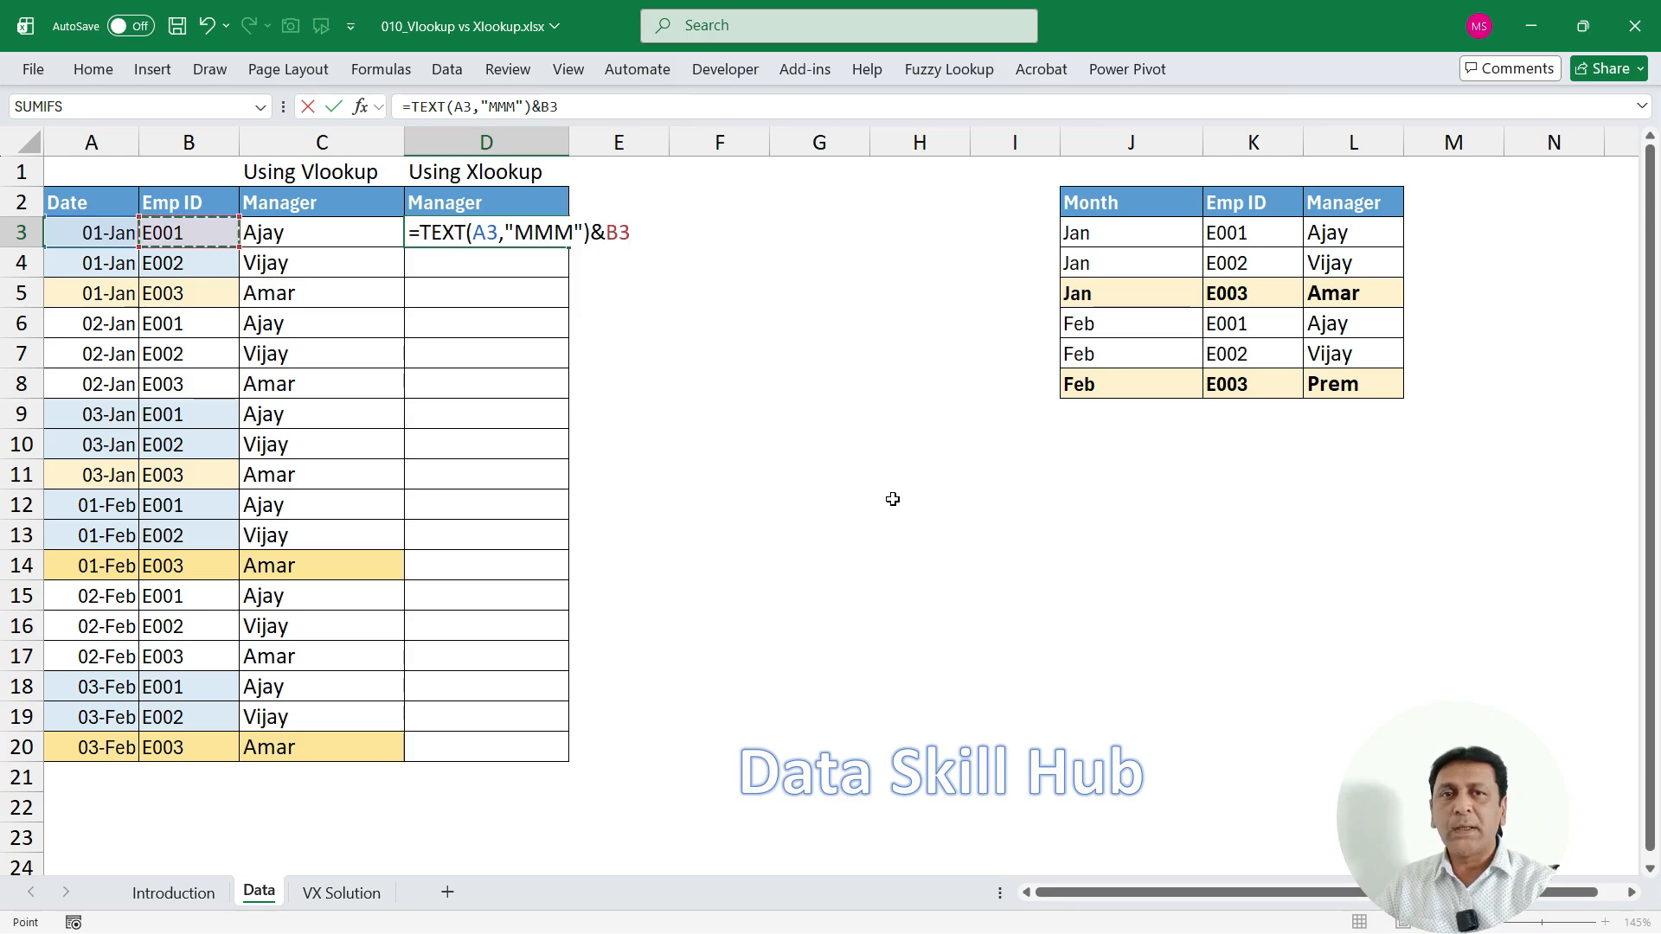
{"action": "key", "text": "ctrl+Return"}
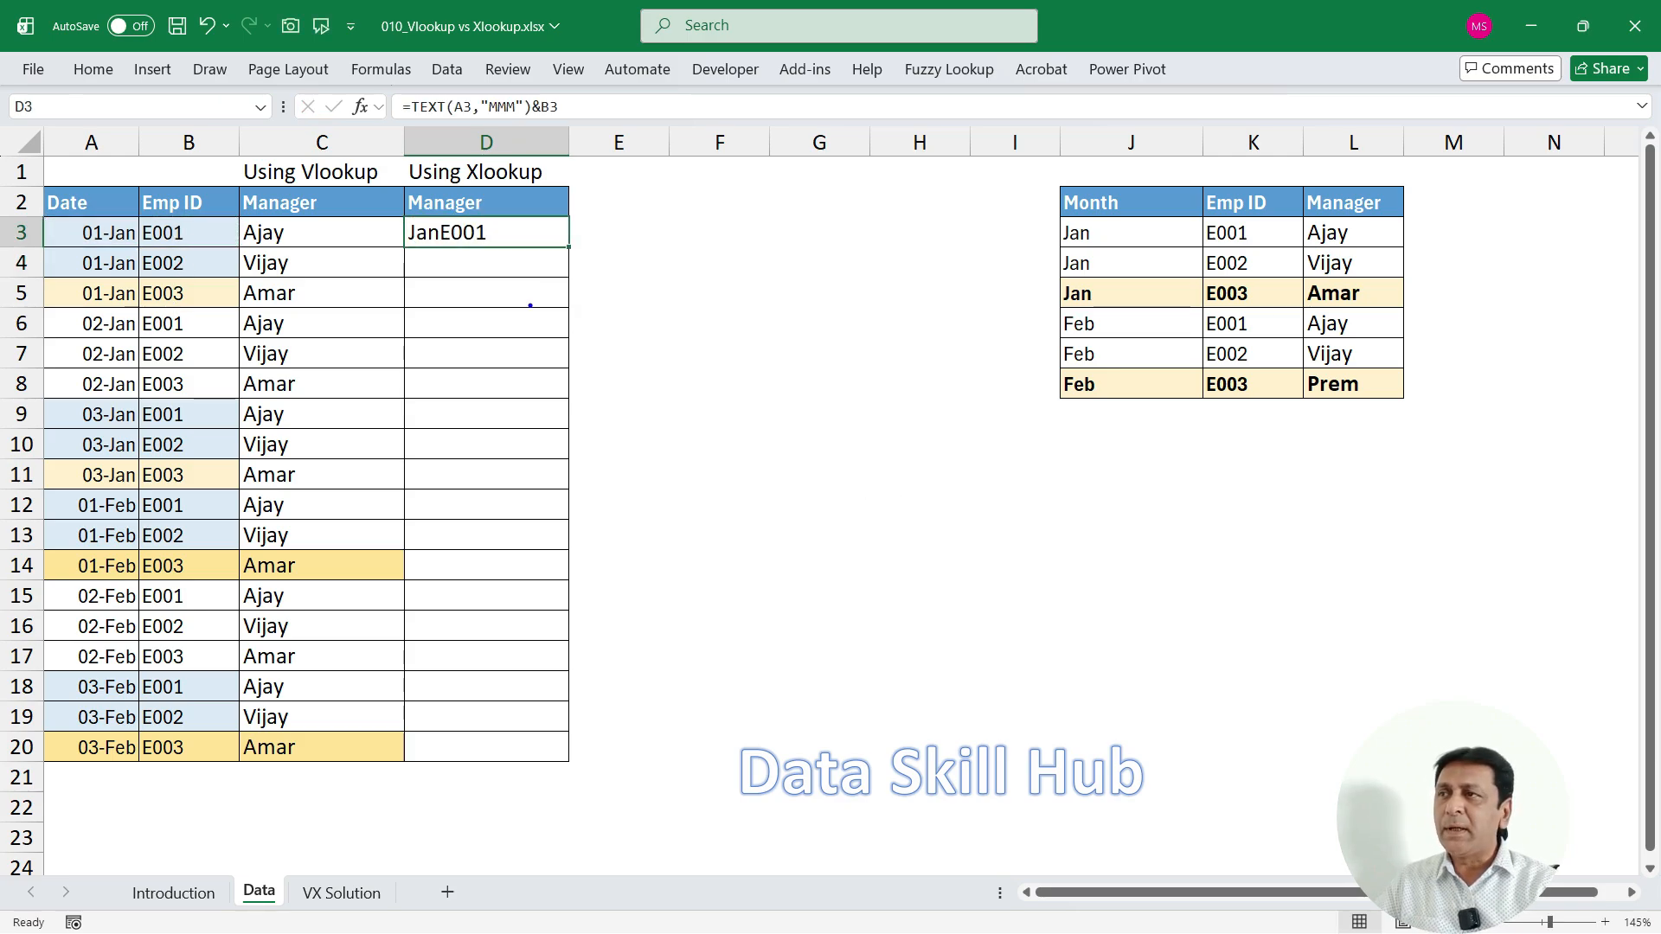
{"action": "mouse_move", "coordinate": [450, 197]}
{"action": "left_mouse_down"}
{"action": "mouse_move", "coordinate": [385, 235]}
{"action": "mouse_move", "coordinate": [562, 259]}
{"action": "mouse_move", "coordinate": [419, 214]}
{"action": "left_mouse_up"}
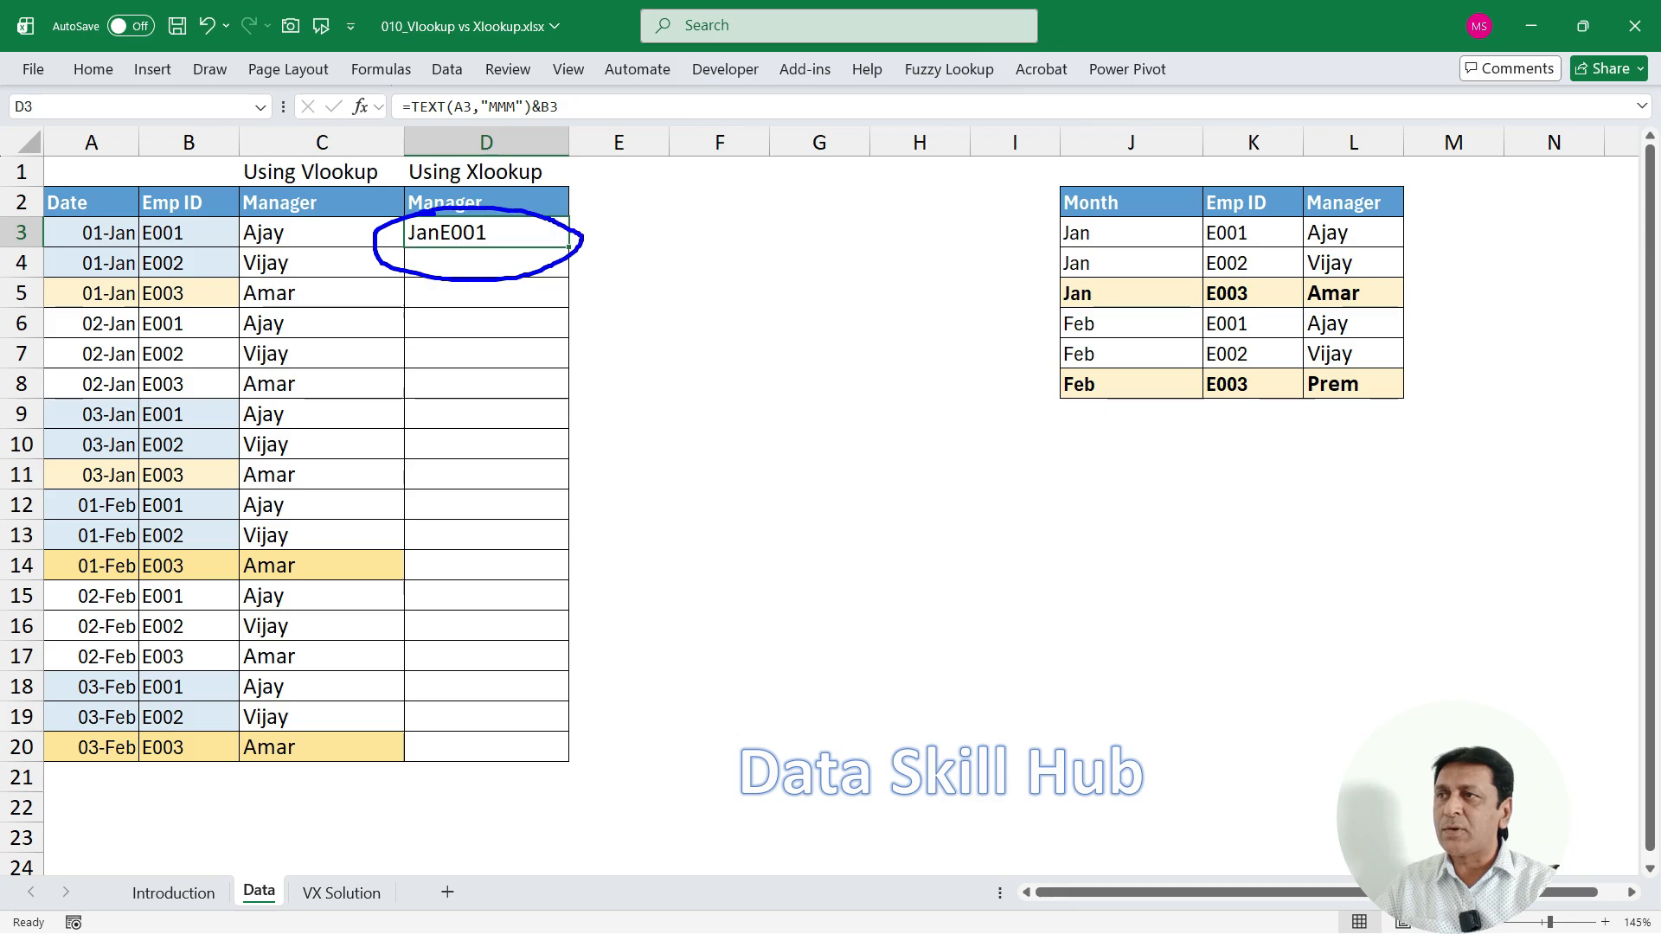
{"action": "key", "text": "Escape"}
Fill the month-and-ID formula from D3 down to D15 as a test, and clear D4:D15 again.
{"action": "left_click_drag", "start_coordinate": [518, 228], "coordinate": [483, 590]}
{"action": "key", "text": "ctrl+d"}
{"action": "left_click", "coordinate": [457, 566]}
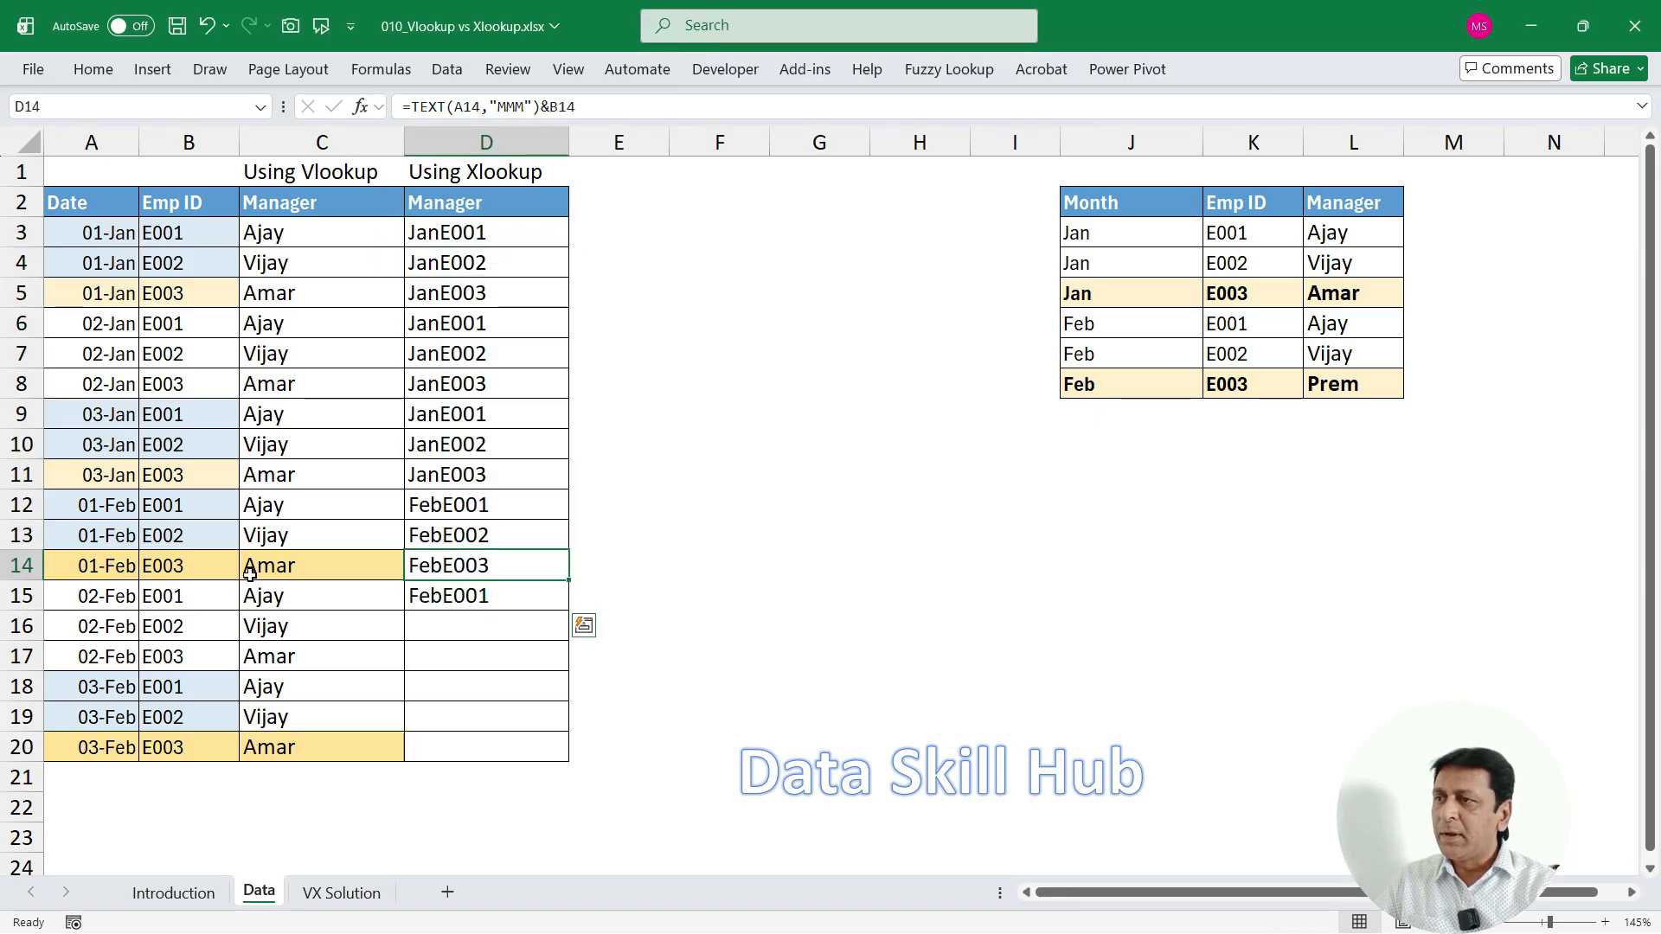
{"action": "mouse_move", "coordinate": [49, 545]}
{"action": "left_mouse_down"}
{"action": "mouse_move", "coordinate": [324, 593]}
{"action": "mouse_move", "coordinate": [540, 592]}
{"action": "left_mouse_up"}
{"action": "mouse_move", "coordinate": [433, 550]}
{"action": "left_mouse_down"}
{"action": "mouse_move", "coordinate": [449, 589]}
{"action": "mouse_move", "coordinate": [496, 567]}
{"action": "mouse_move", "coordinate": [423, 541]}
{"action": "left_mouse_up"}
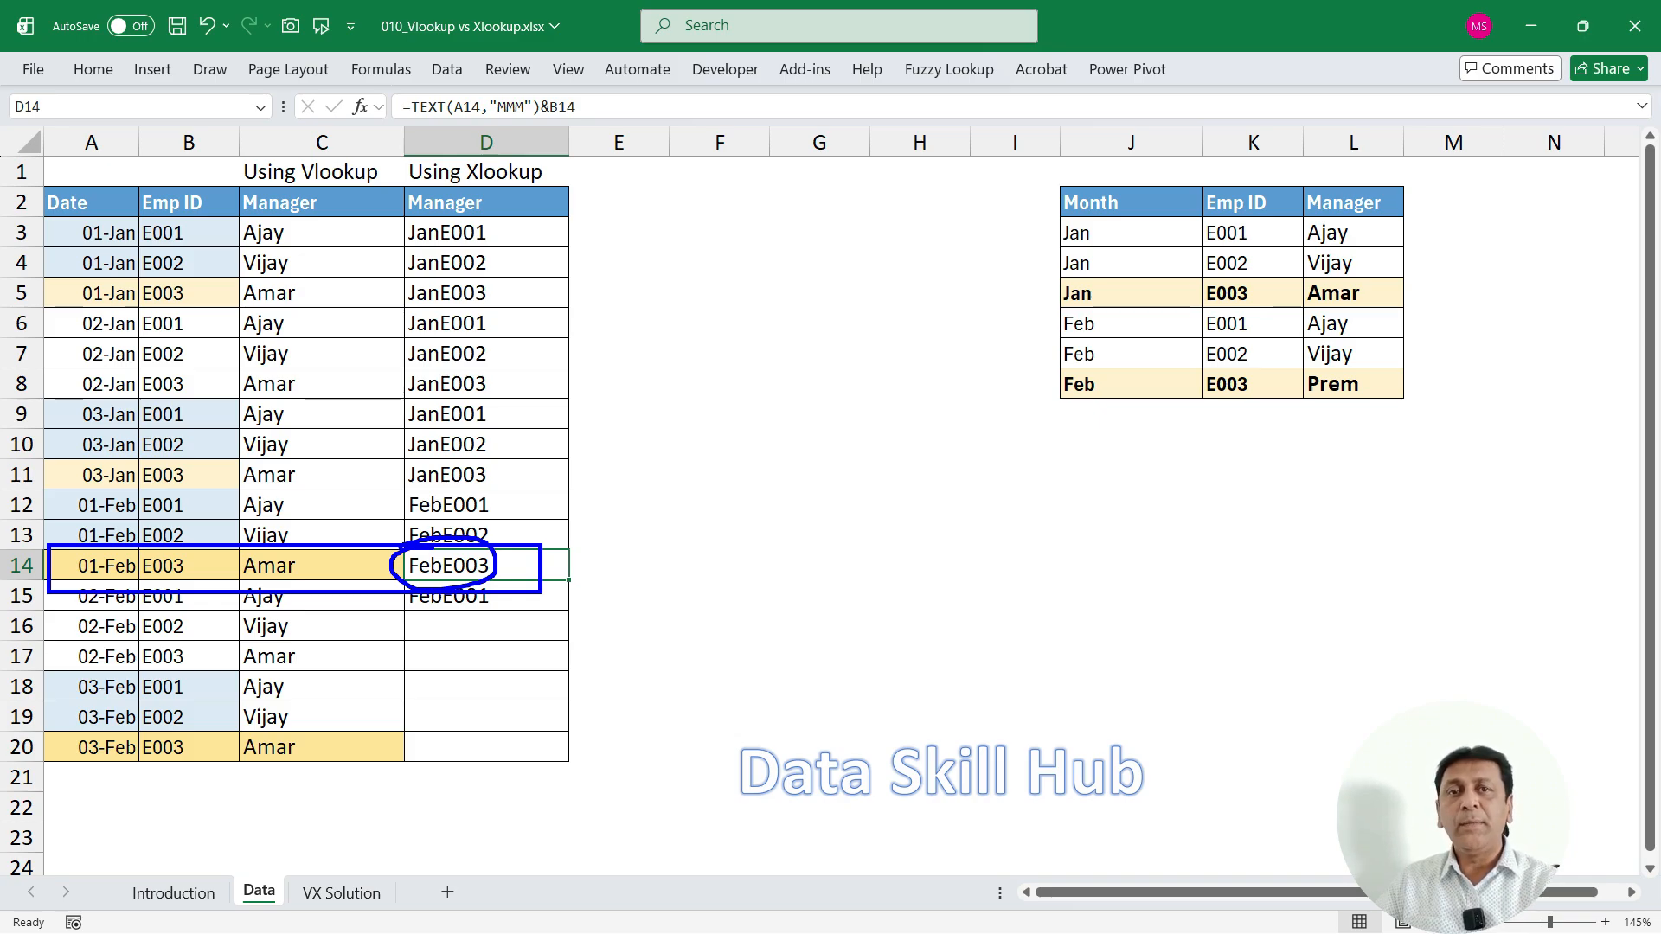
{"action": "key", "text": "Escape"}
{"action": "mouse_move", "coordinate": [528, 256]}
{"action": "left_mouse_down"}
{"action": "mouse_move", "coordinate": [493, 637]}
{"action": "mouse_move", "coordinate": [494, 603]}
{"action": "left_mouse_up"}
{"action": "key", "text": "Delete"}
Wrap the D3 formula in an XLOOKUP, with TEXT(A3,"MMM")&B3 as the lookup value.
{"action": "double_click", "coordinate": [481, 231]}
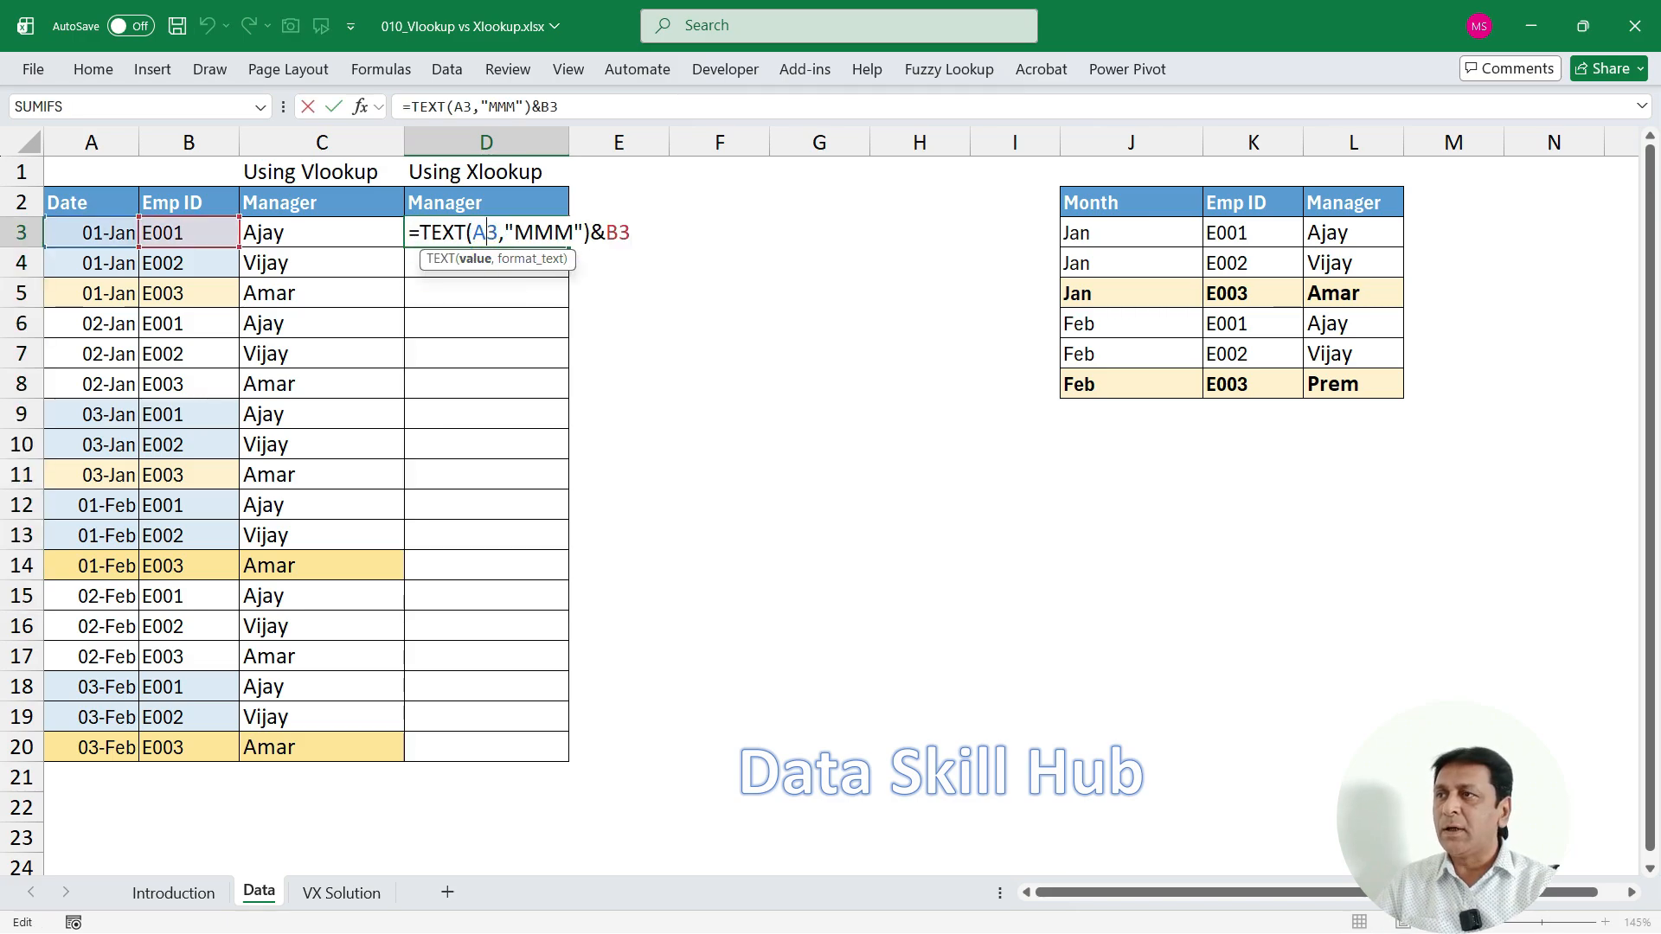
{"action": "left_click_drag", "start_coordinate": [421, 231], "coordinate": [631, 232]}
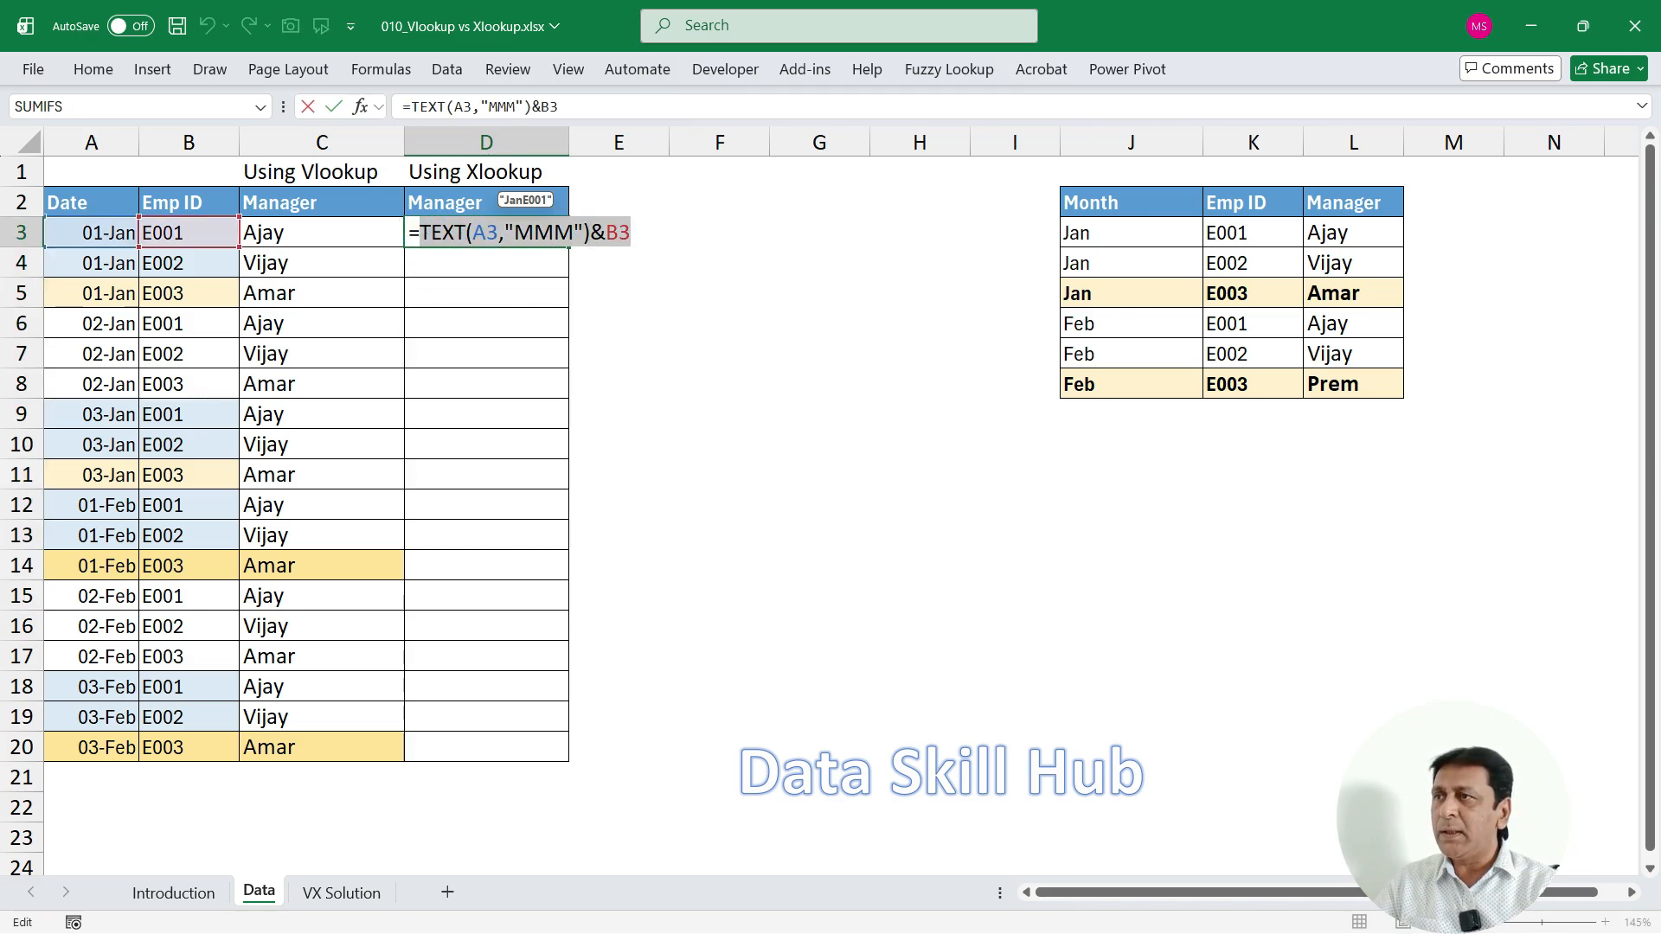
{"action": "left_click", "coordinate": [421, 232]}
{"action": "type", "text": "x"}
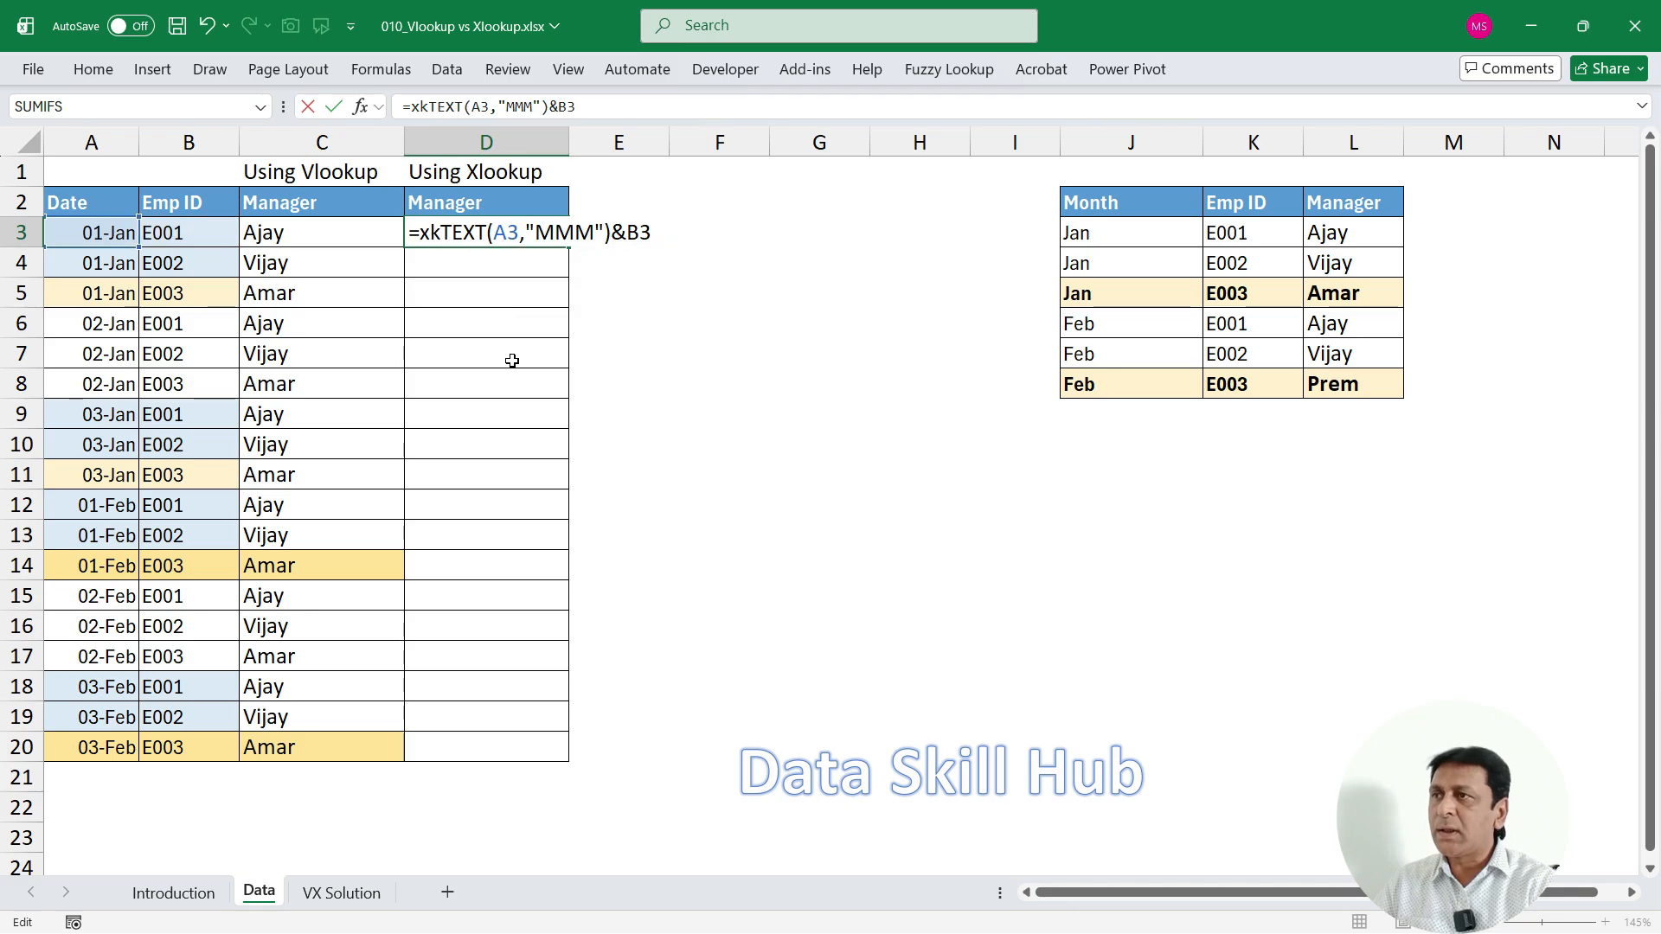
{"action": "key", "text": "Down"}
{"action": "key", "text": "Tab"}
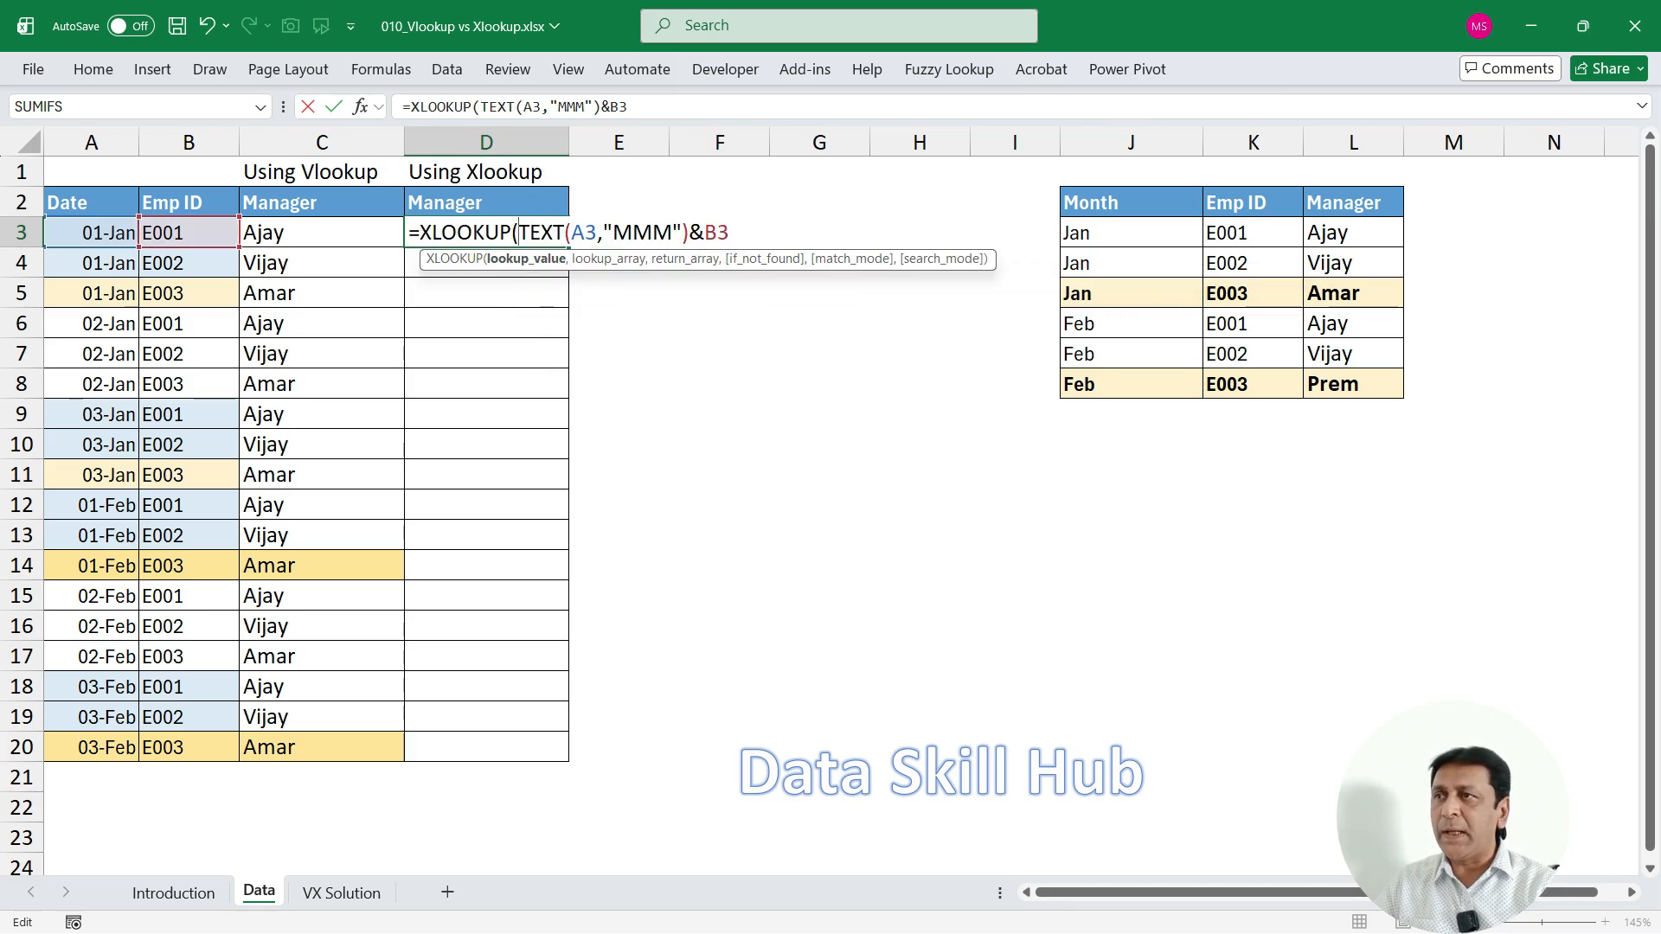
{"action": "key", "text": "shift+Right"}
{"action": "key", "text": "shift+Right"}
{"action": "key", "text": "shift+Right"}
{"action": "key", "text": "shift+Right"}
{"action": "key", "text": "shift+Right"}
{"action": "key", "text": "shift+Right"}
{"action": "key", "text": "shift+Right"}
{"action": "key", "text": "shift+Right"}
{"action": "key", "text": "shift+Right"}
{"action": "key", "text": "shift+Right"}
{"action": "key", "text": "shift+Right"}
{"action": "key", "text": "shift+Right"}
{"action": "key", "text": "shift+Right"}
{"action": "key", "text": "shift+Right"}
{"action": "key", "text": "shift+Right"}
{"action": "key", "text": "shift+Right"}
{"action": "key", "text": "shift+Right"}
{"action": "key", "text": "shift+Right"}
{"action": "key", "text": "shift+Right"}
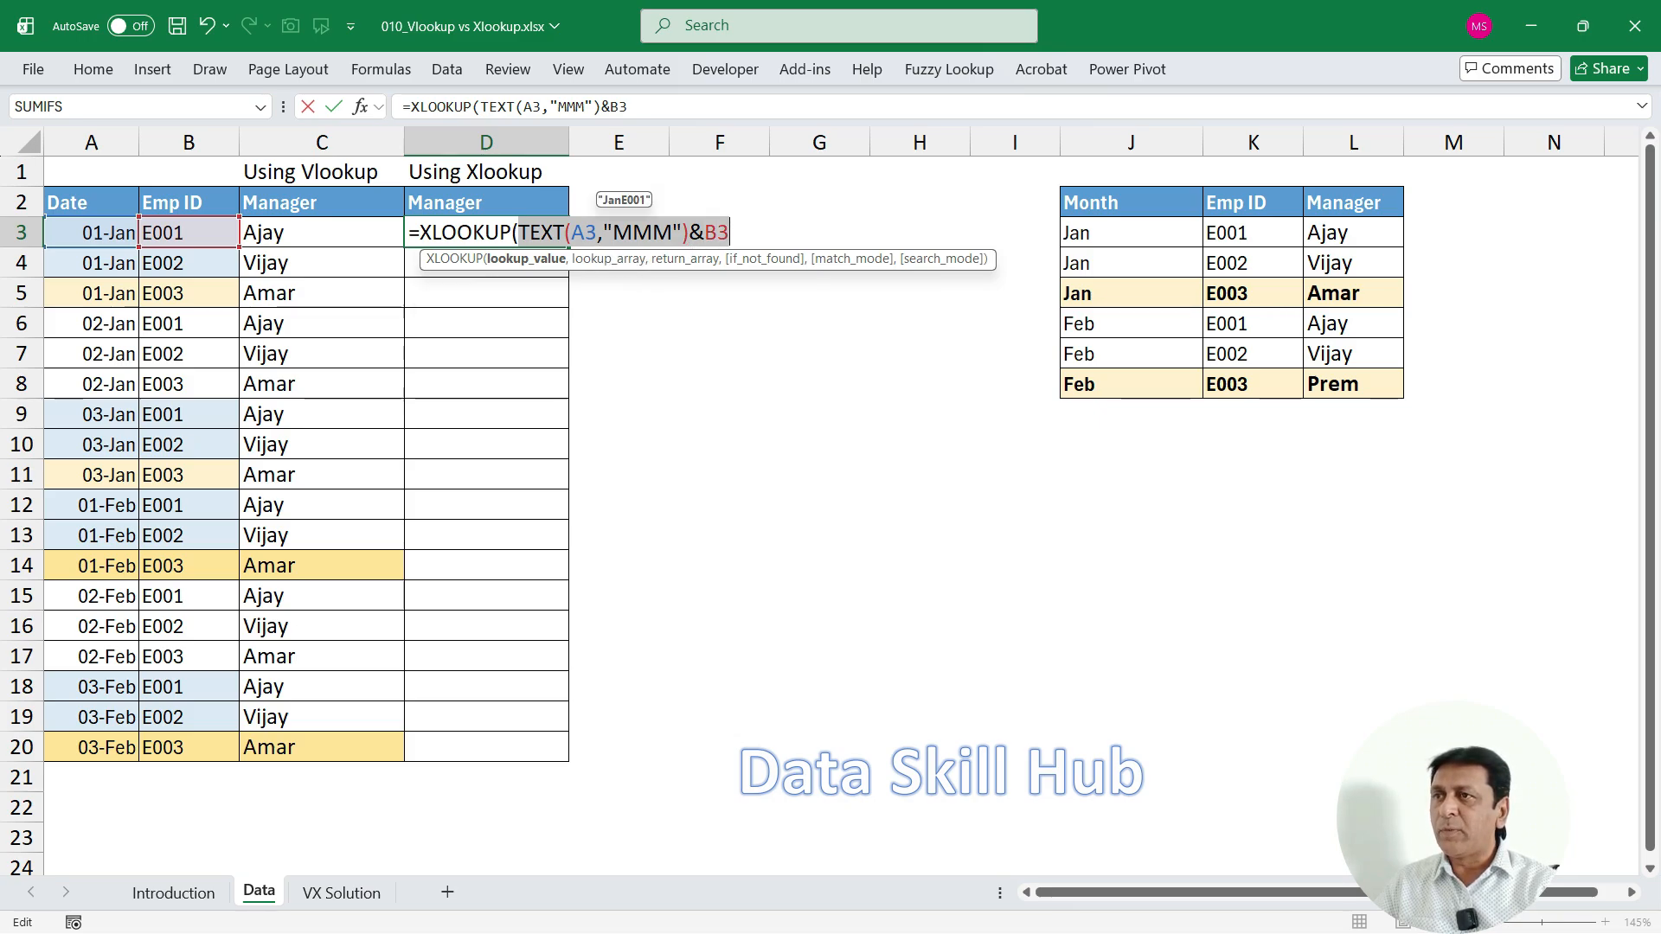
{"action": "key", "text": "Right"}
Add the combined lookup array J2:J8&K2:K8 and the return array L2:L8 to the XLOOKUP in D3.
{"action": "type", "text": ","}
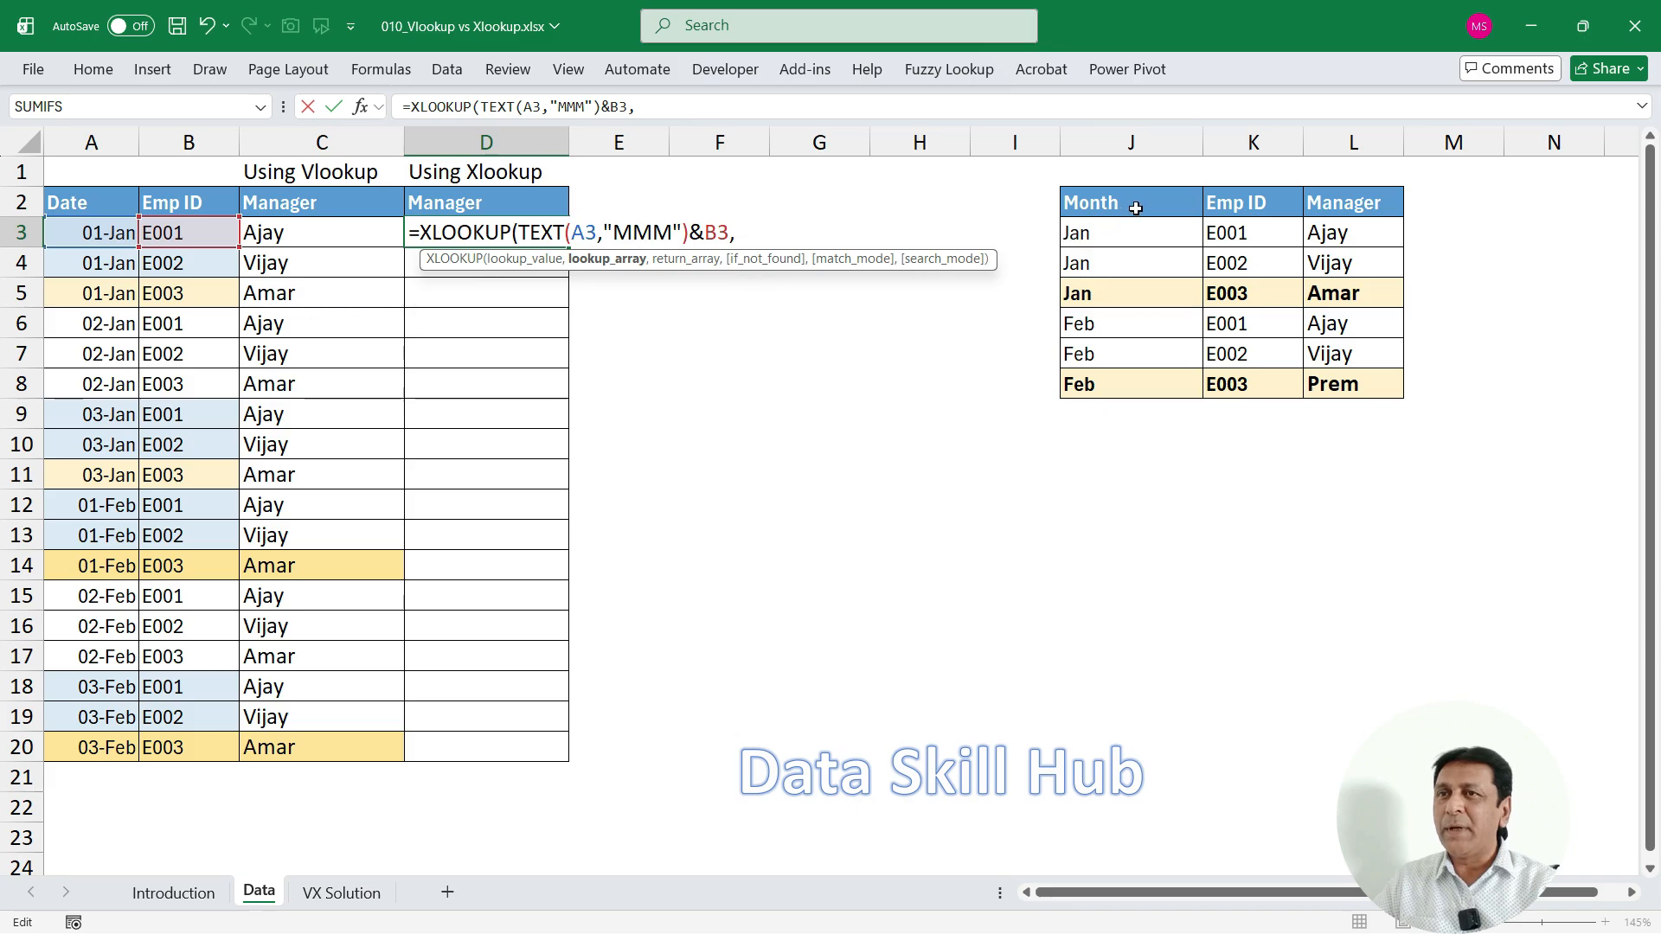
{"action": "left_click_drag", "start_coordinate": [1137, 205], "coordinate": [1138, 386]}
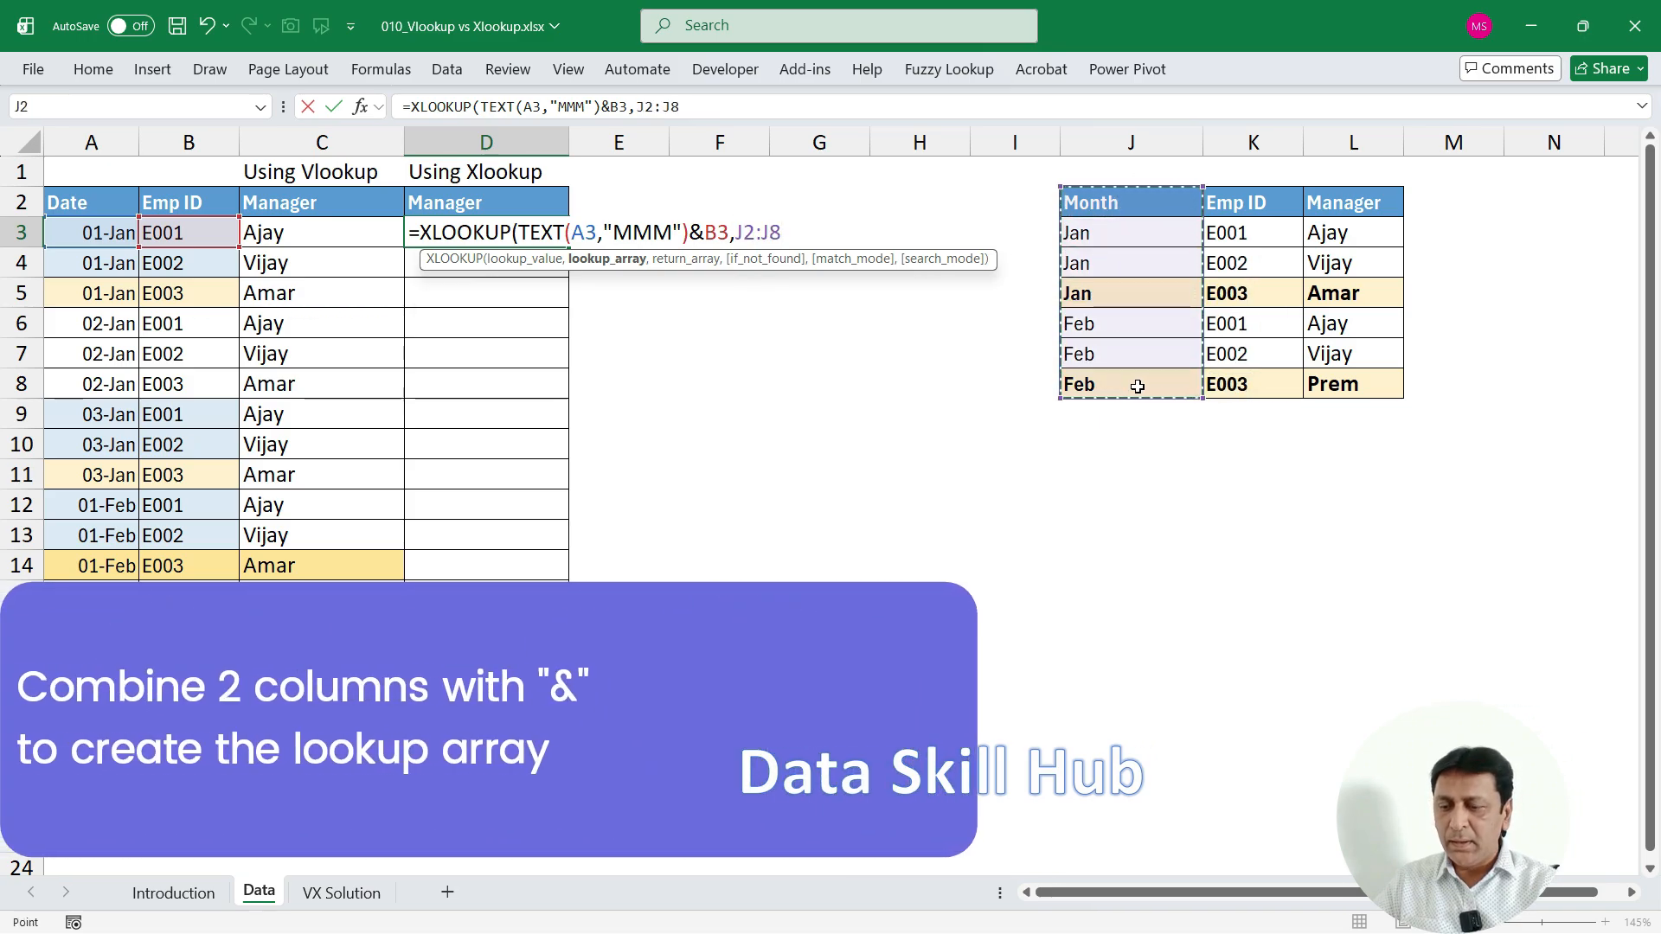
{"action": "type", "text": "&"}
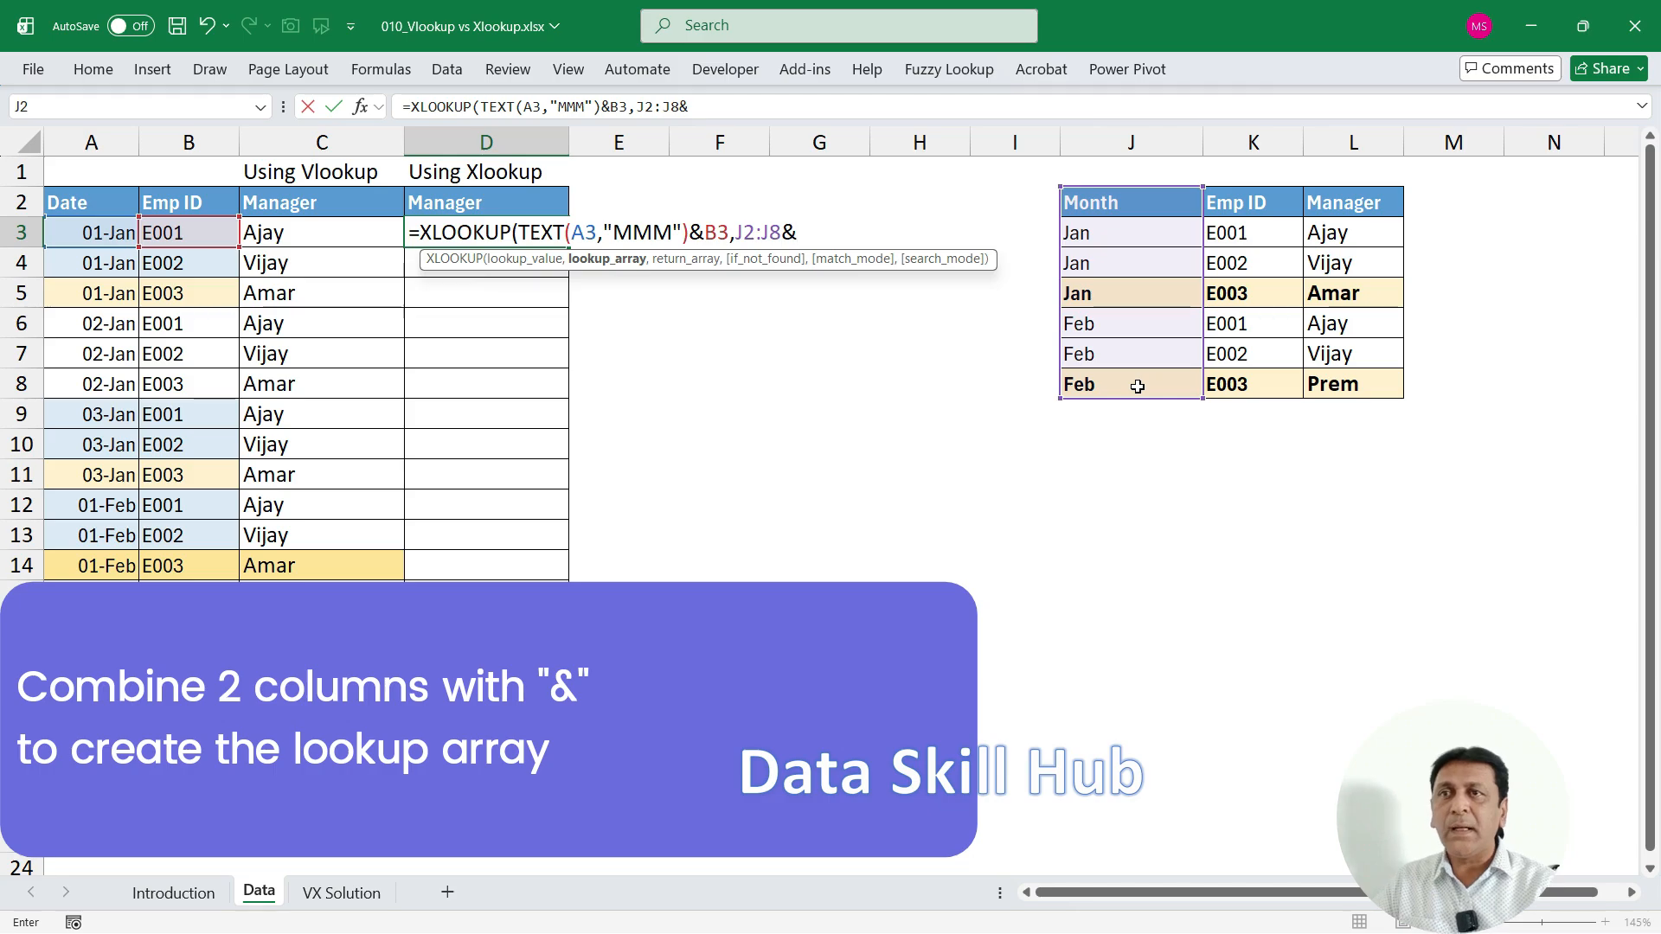
{"action": "left_click_drag", "start_coordinate": [1261, 196], "coordinate": [1266, 385]}
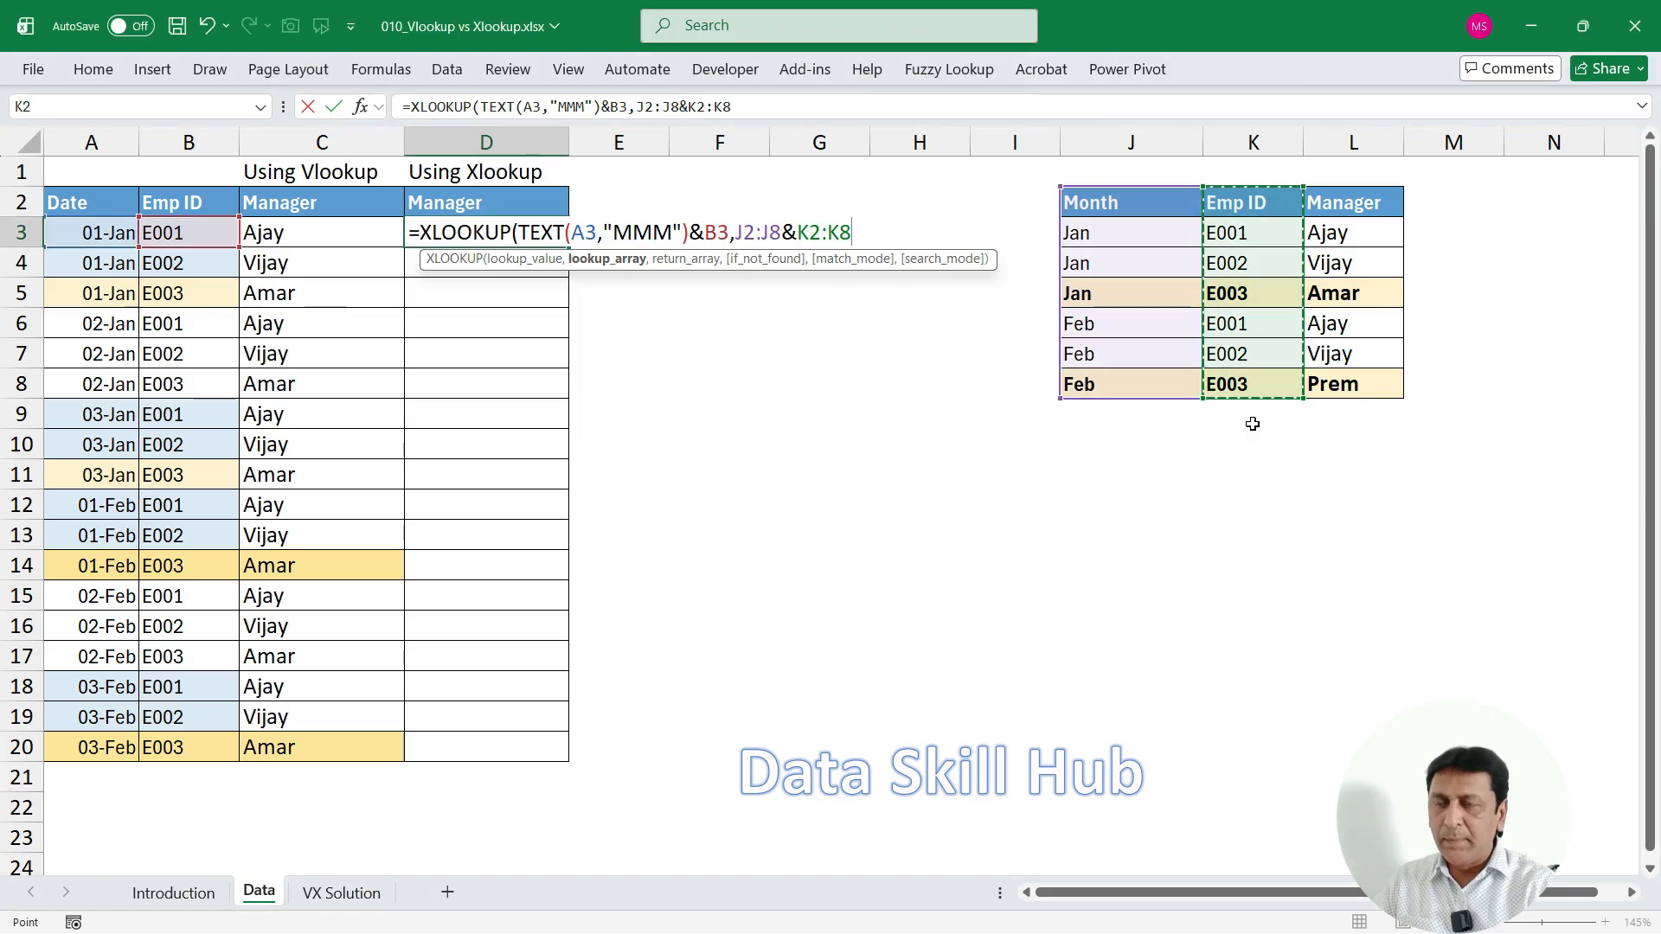
{"action": "type", "text": ","}
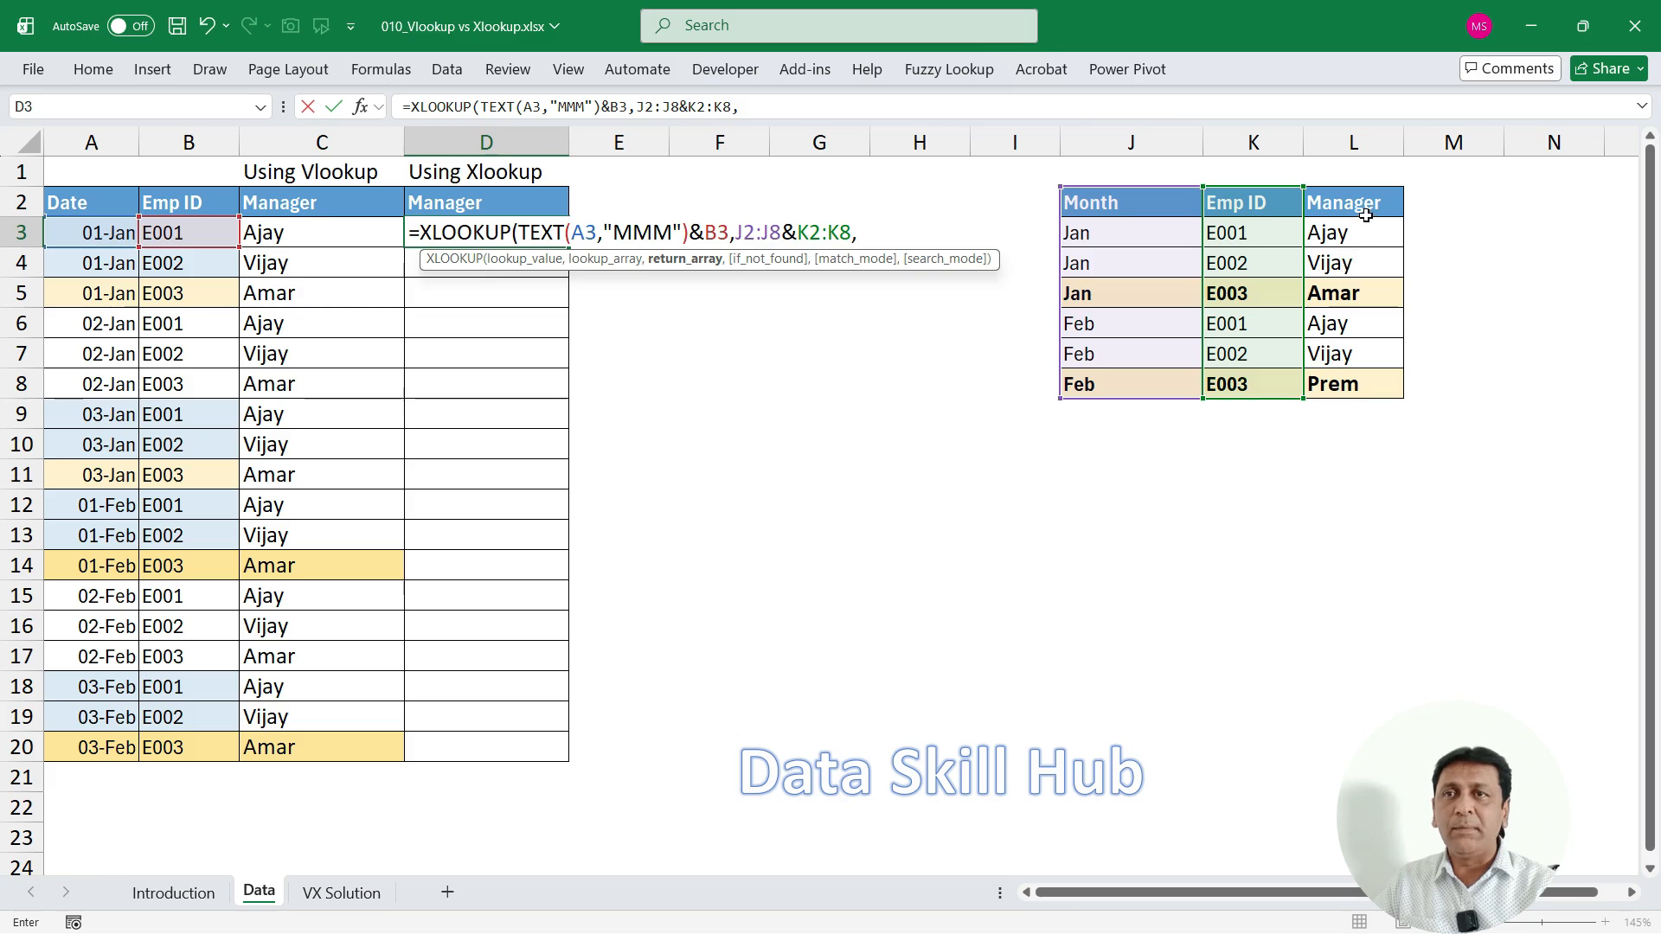
{"action": "left_click_drag", "start_coordinate": [1367, 199], "coordinate": [1356, 399]}
{"action": "left_click_drag", "start_coordinate": [785, 404], "coordinate": [844, 533]}
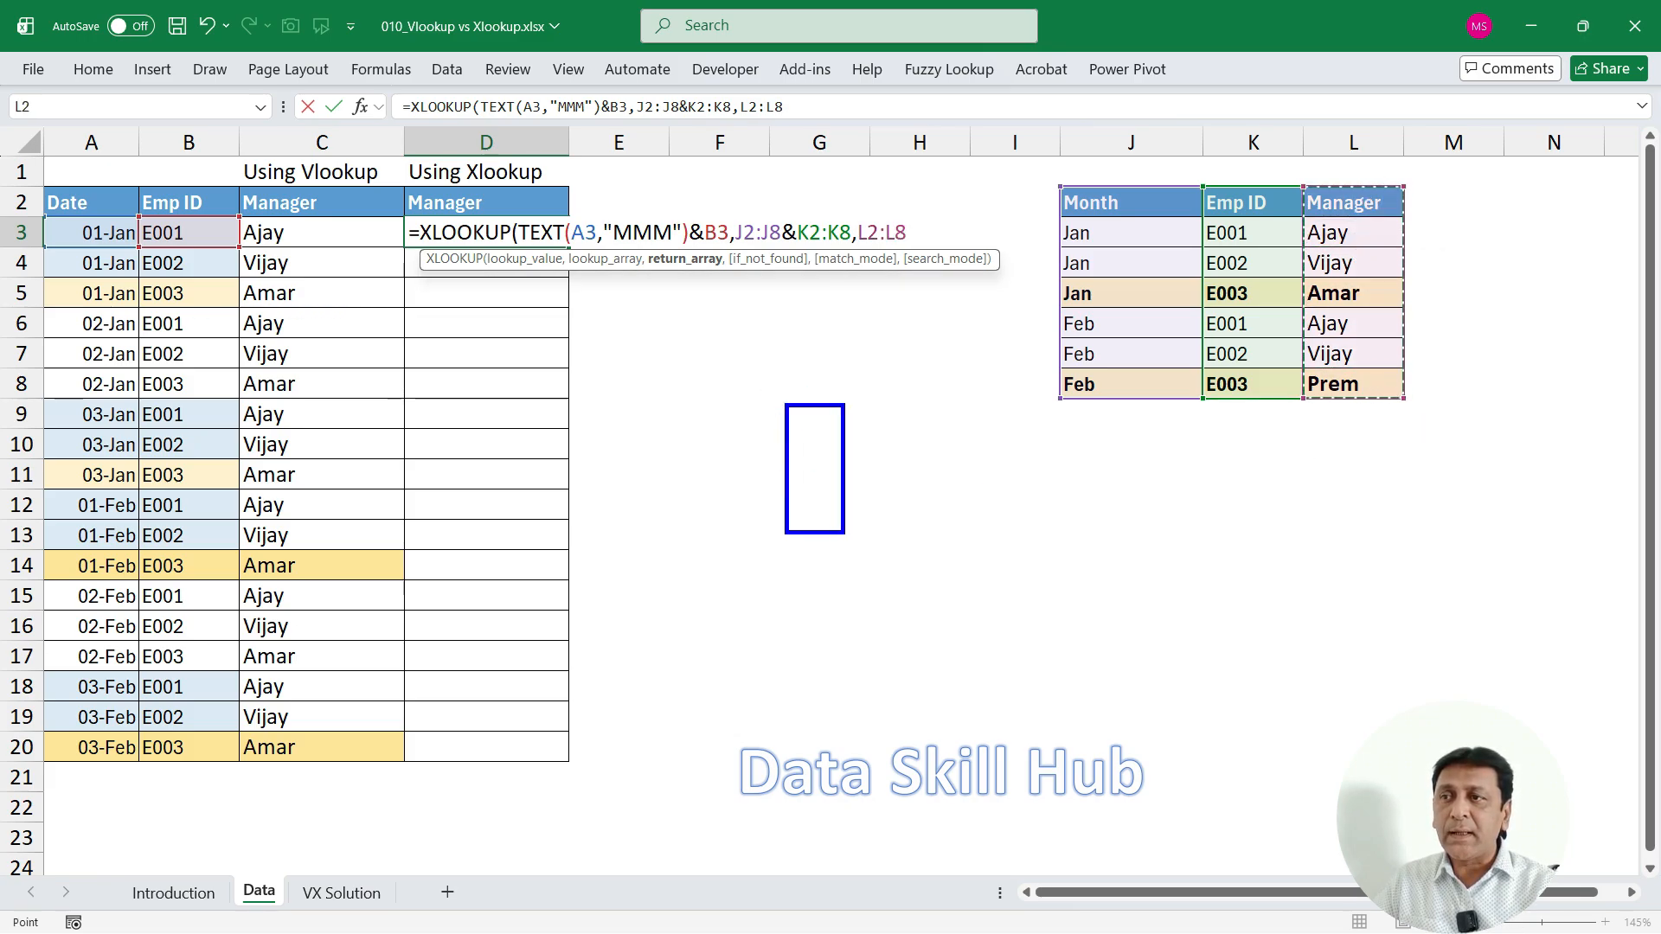
{"action": "left_click_drag", "start_coordinate": [863, 404], "coordinate": [922, 533]}
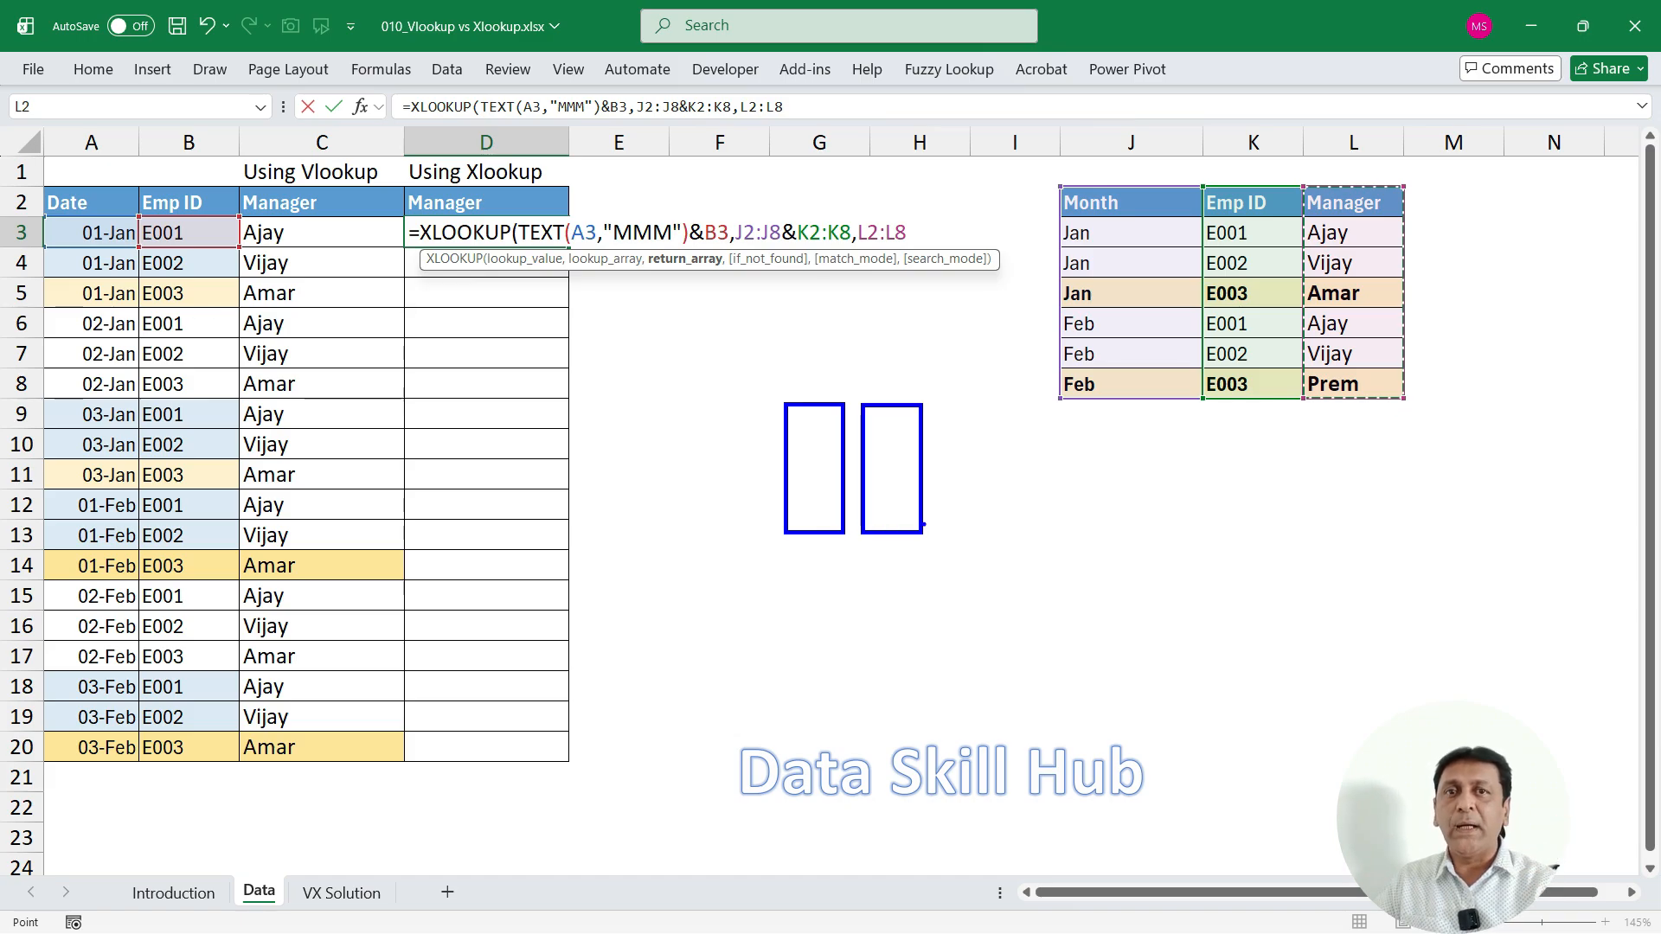
{"action": "left_click_drag", "start_coordinate": [939, 403], "coordinate": [1002, 536]}
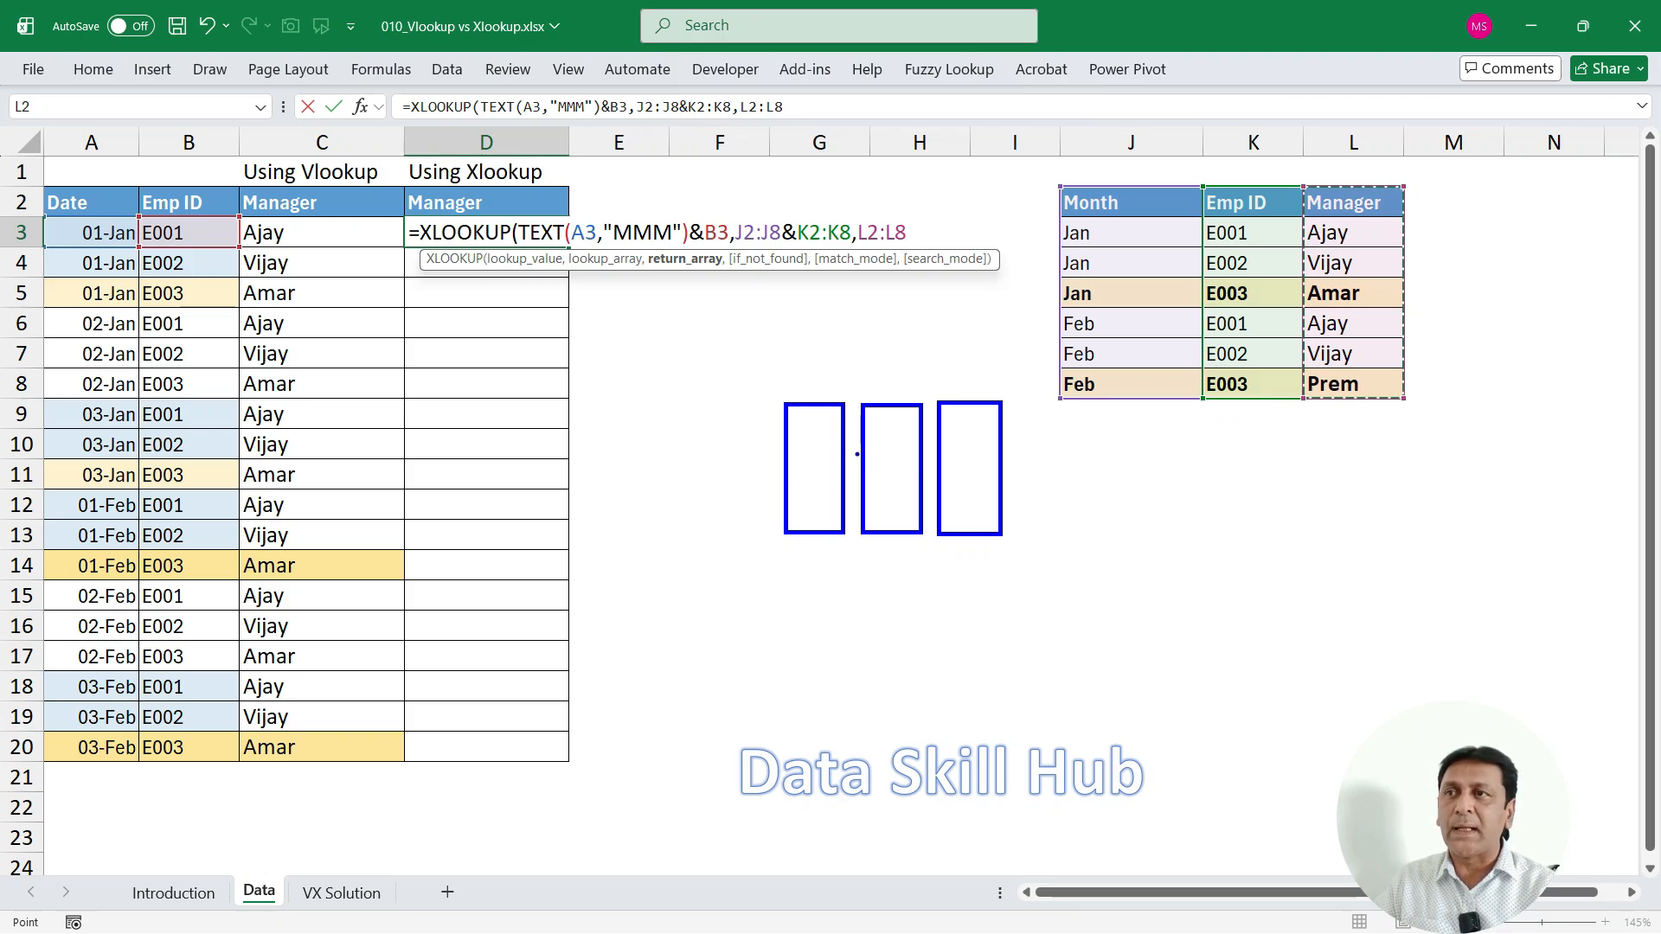
{"action": "key", "text": "Escape"}
Close and enter the XLOOKUP formula in D3, and reopen it for editing.
{"action": "type", "text": ")"}
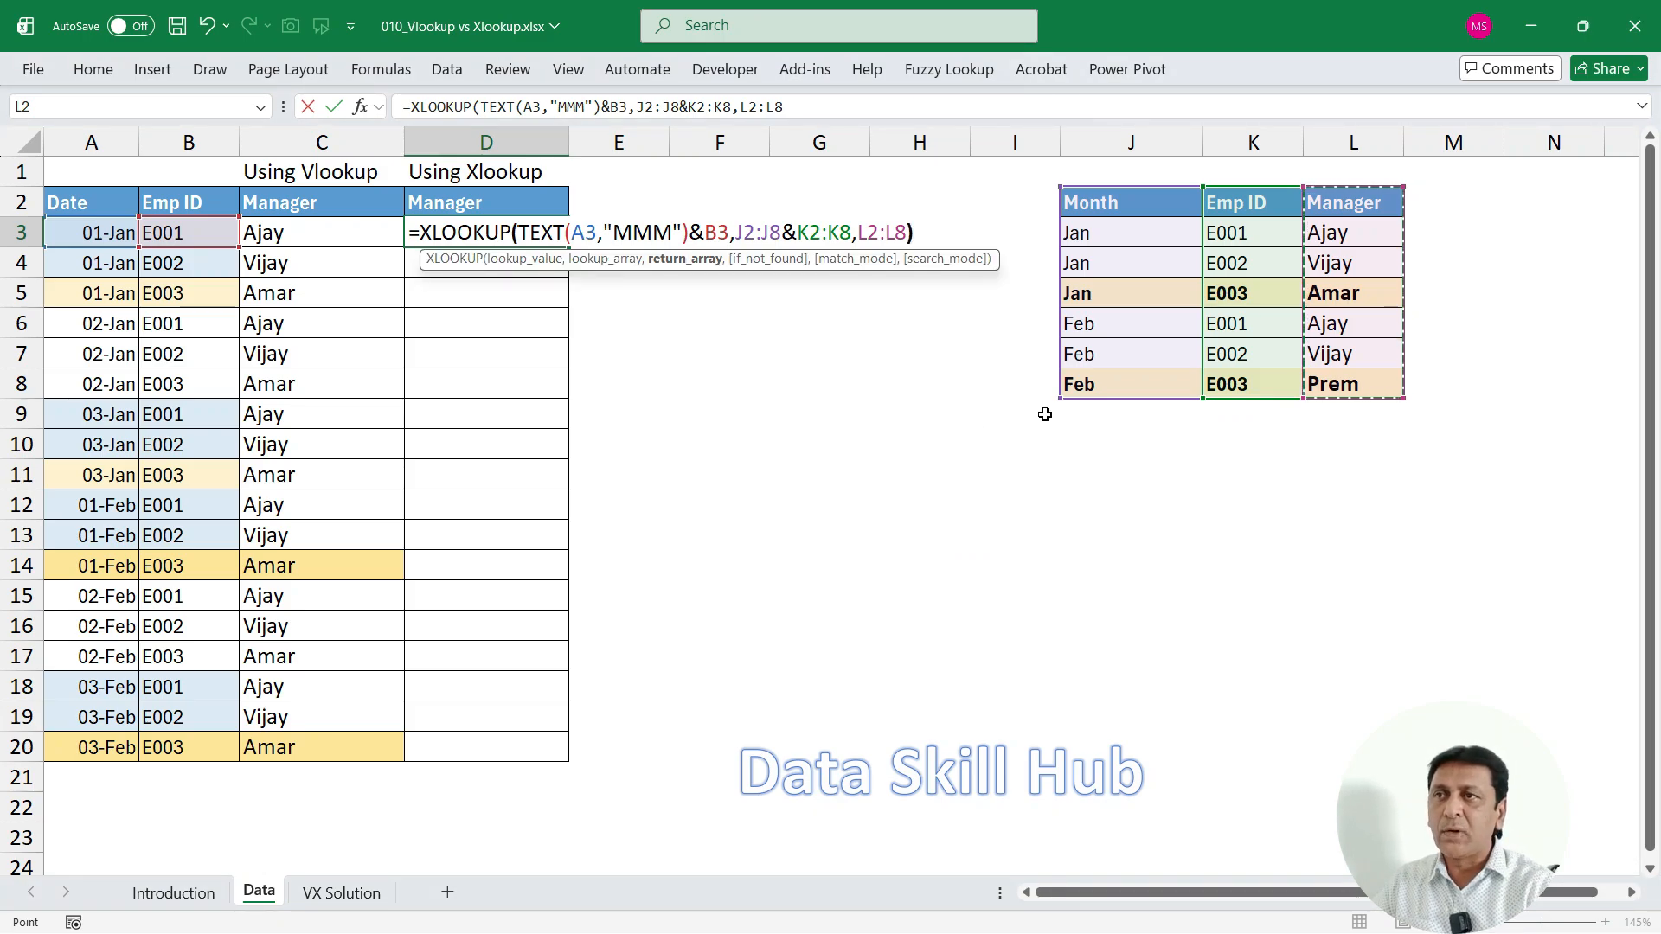
{"action": "key", "text": "ctrl+Return"}
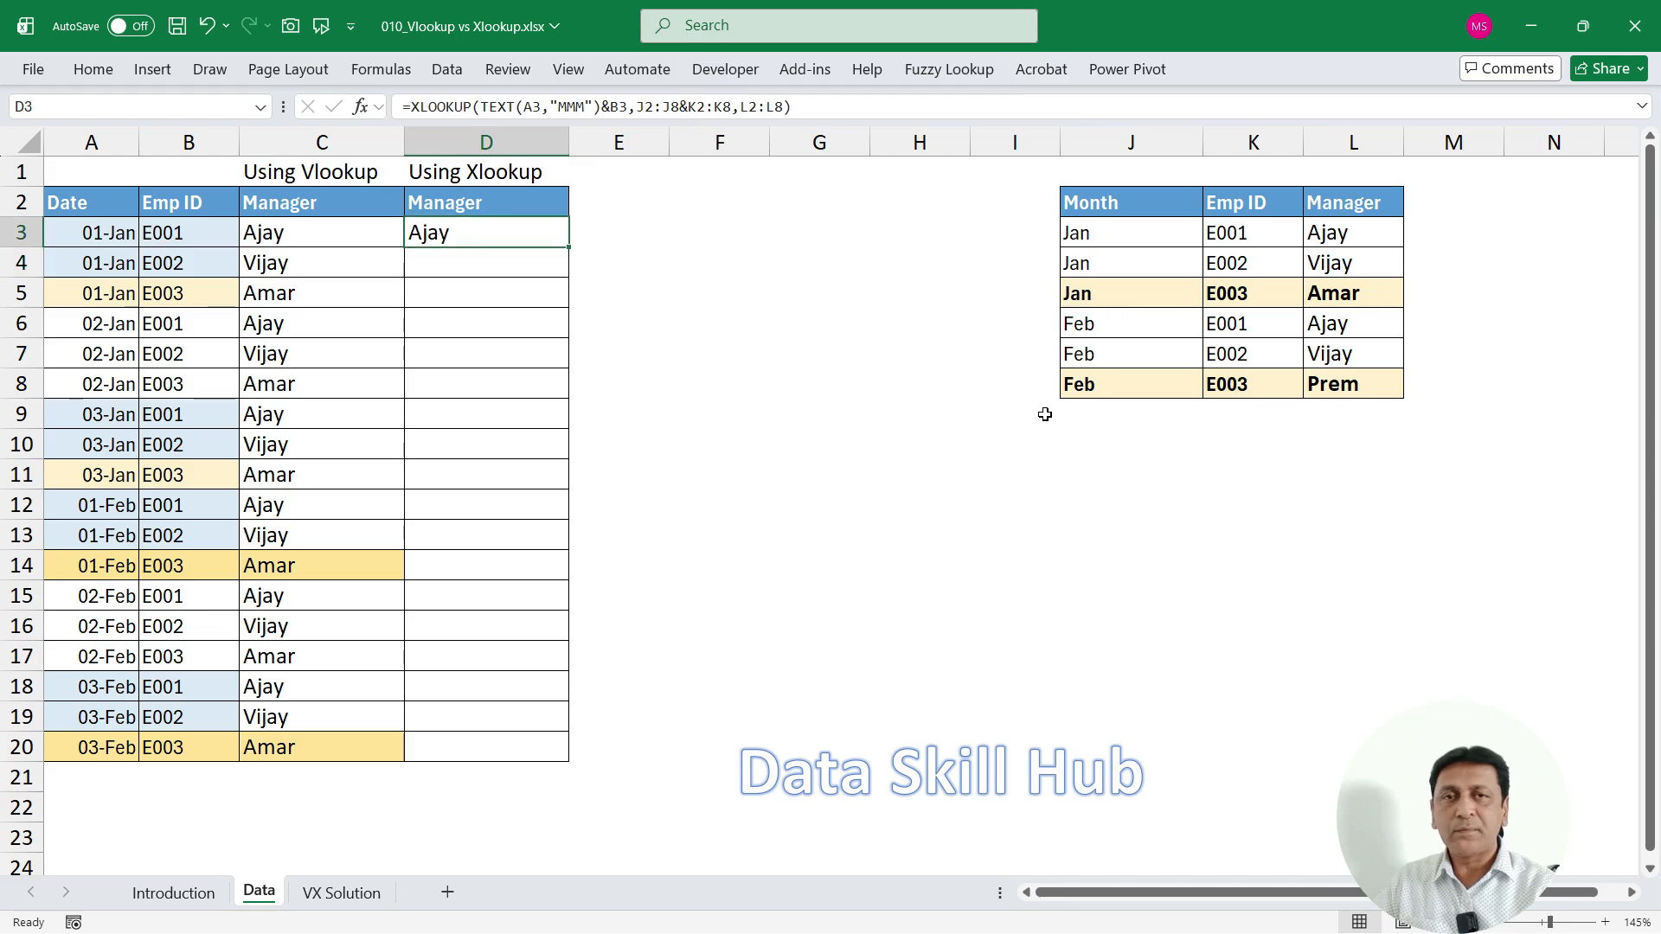
{"action": "key", "text": "F2"}
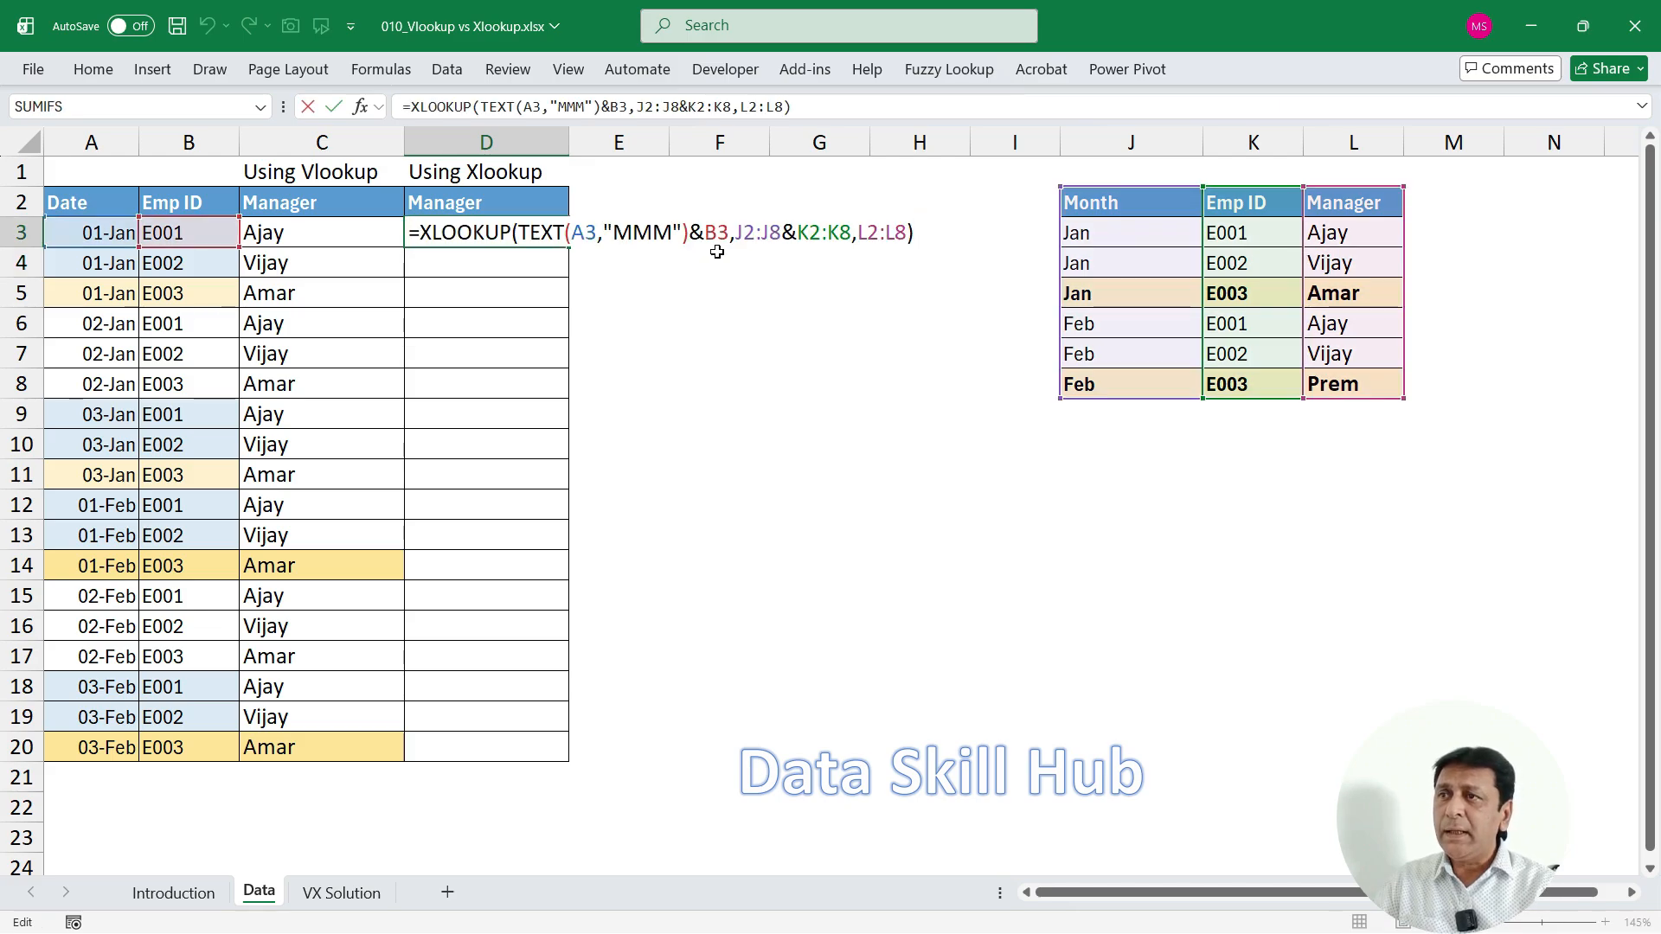
{"action": "mouse_move", "coordinate": [127, 233]}
{"action": "left_mouse_down"}
{"action": "mouse_move", "coordinate": [102, 474]}
{"action": "mouse_move", "coordinate": [86, 440]}
{"action": "mouse_move", "coordinate": [130, 443]}
{"action": "mouse_move", "coordinate": [236, 388]}
{"action": "left_mouse_up"}
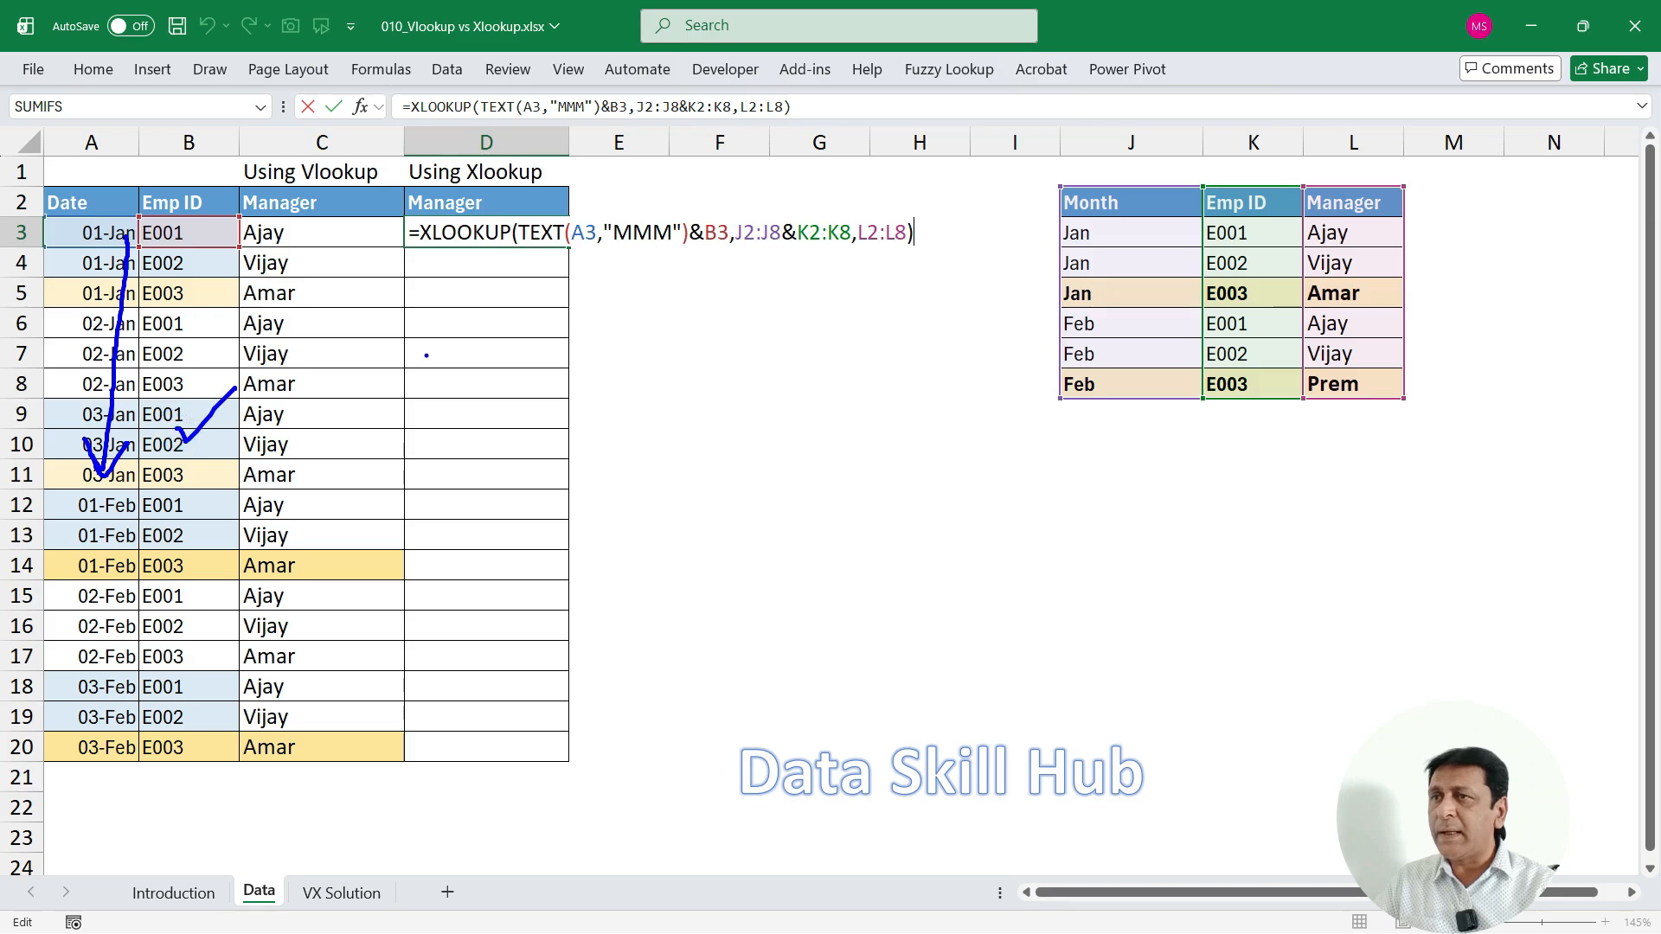
{"action": "mouse_move", "coordinate": [1264, 179]}
{"action": "left_mouse_down"}
{"action": "mouse_move", "coordinate": [1021, 234]}
{"action": "mouse_move", "coordinate": [1201, 454]}
{"action": "mouse_move", "coordinate": [1462, 204]}
{"action": "mouse_move", "coordinate": [1070, 171]}
{"action": "left_mouse_up"}
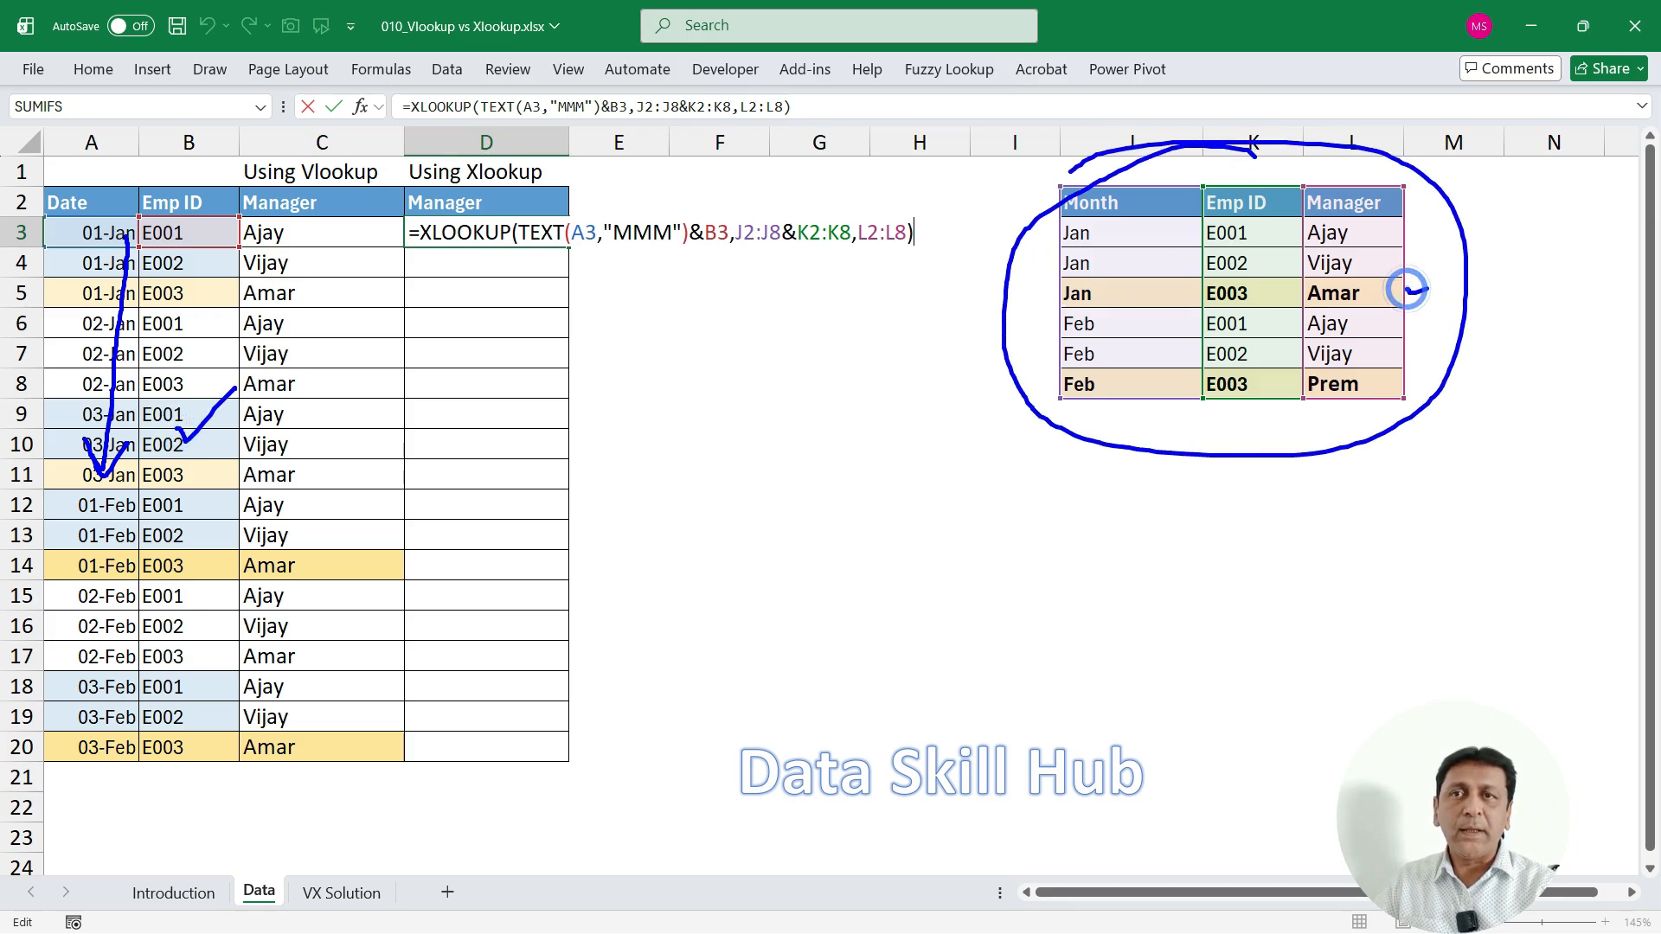
{"action": "left_click_drag", "start_coordinate": [1407, 291], "coordinate": [1470, 257]}
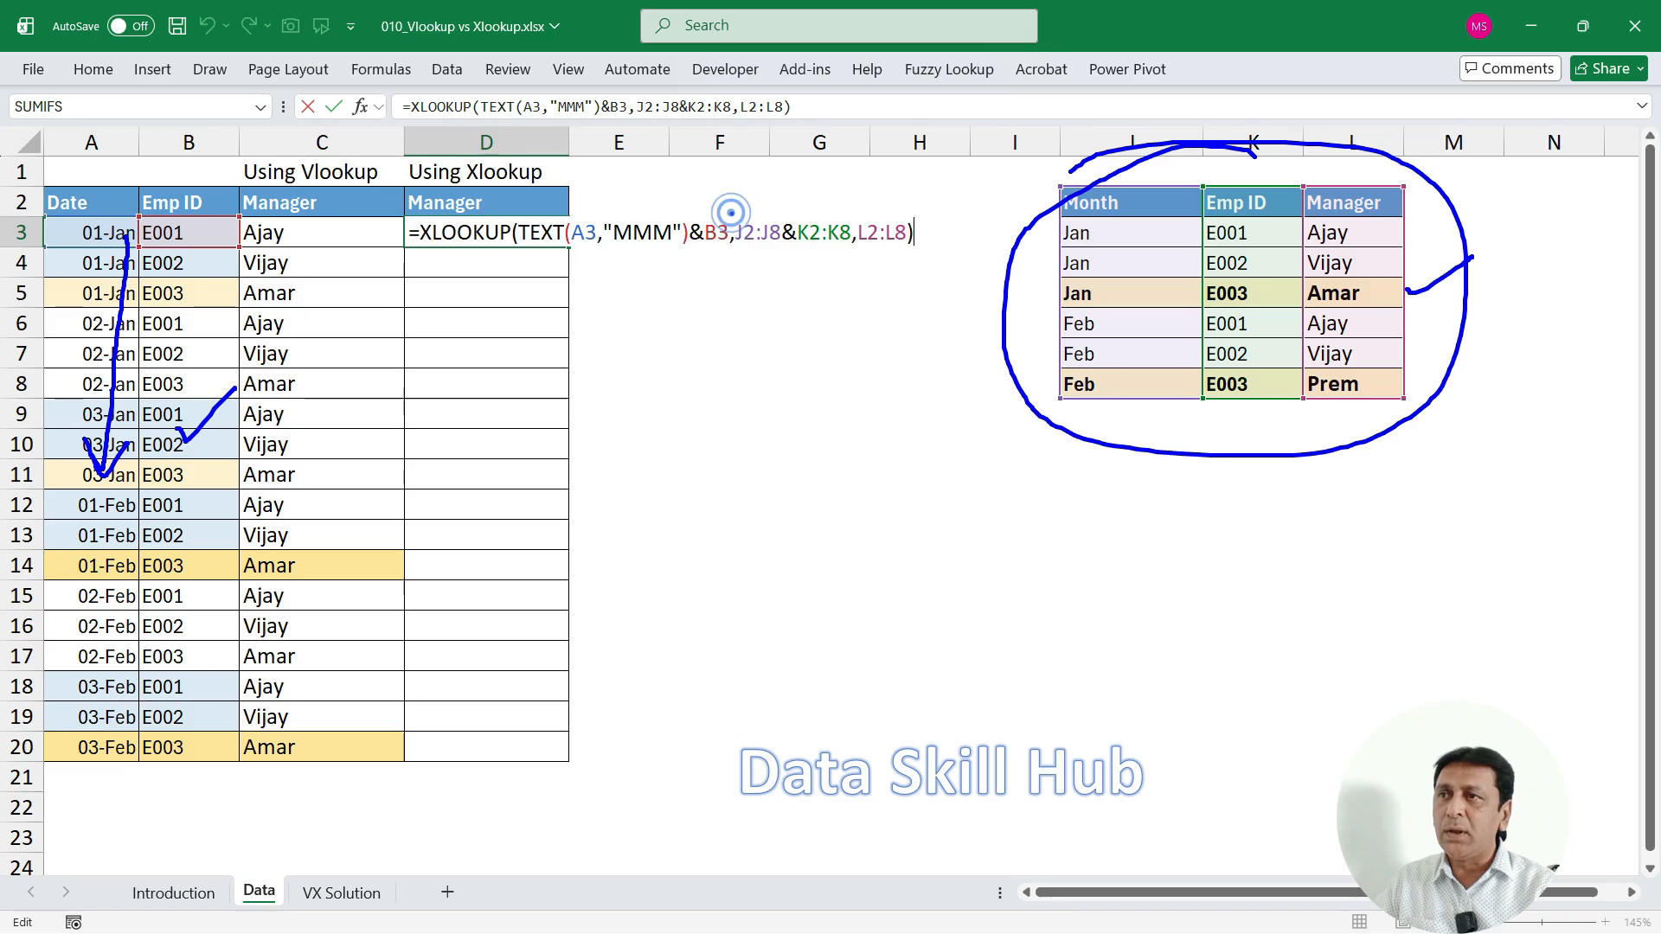
{"action": "mouse_move", "coordinate": [731, 214]}
{"action": "left_mouse_down"}
{"action": "mouse_move", "coordinate": [794, 239]}
{"action": "mouse_move", "coordinate": [920, 247]}
{"action": "left_mouse_up"}
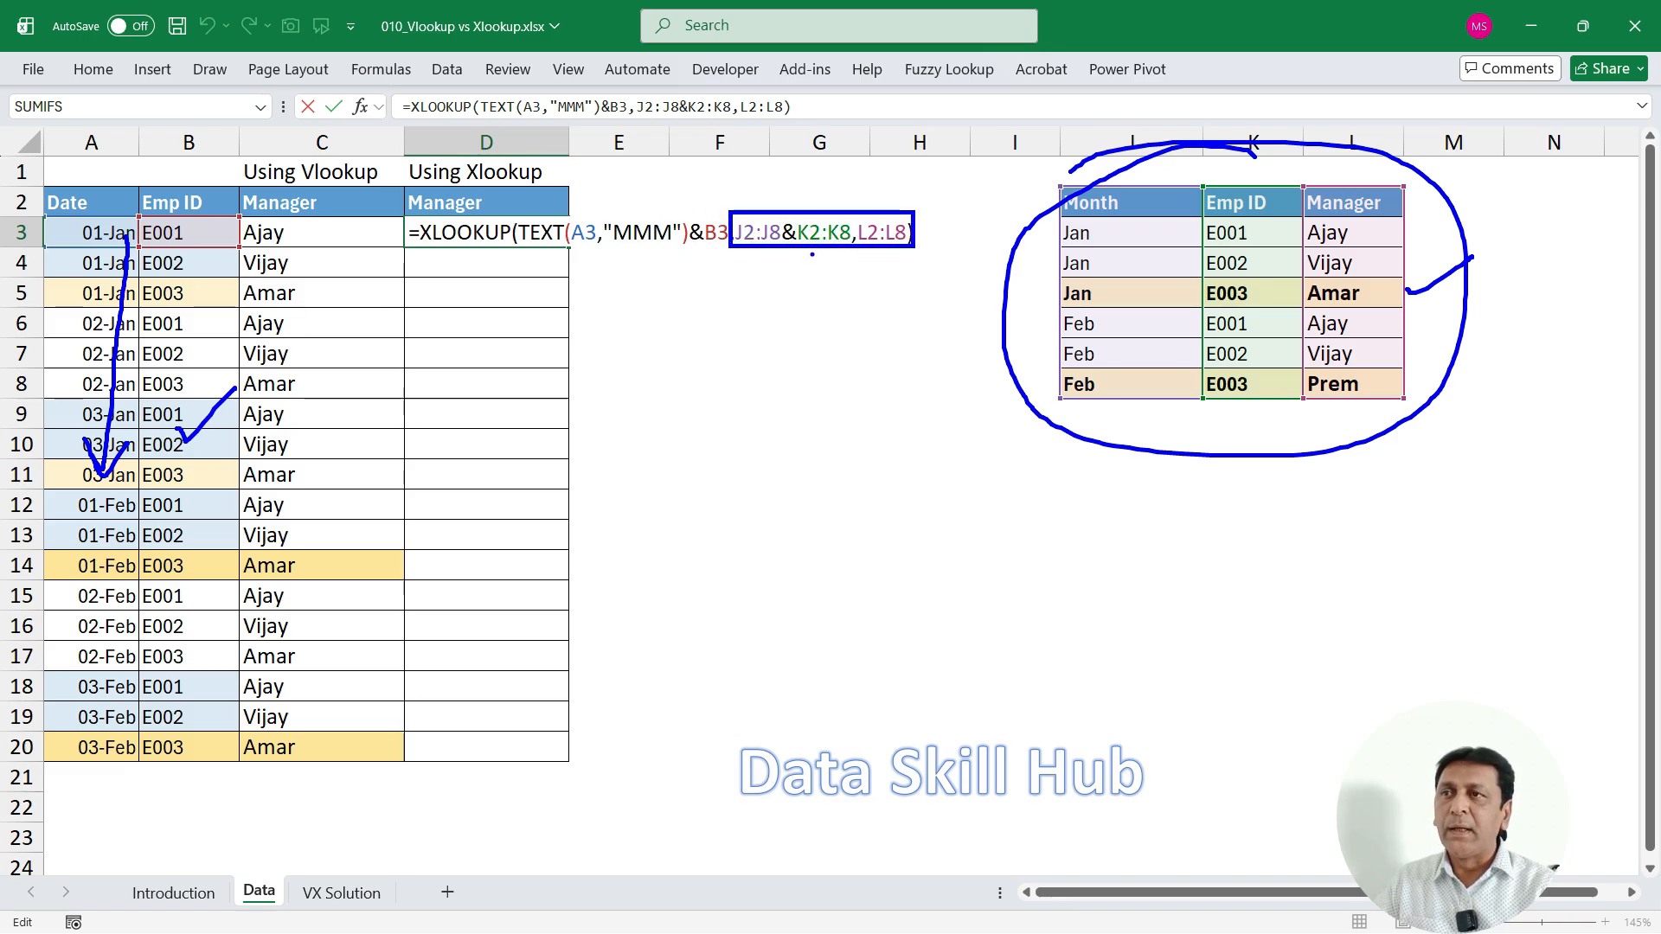
{"action": "mouse_move", "coordinate": [865, 186]}
{"action": "left_mouse_down"}
{"action": "mouse_move", "coordinate": [822, 184]}
{"action": "mouse_move", "coordinate": [731, 260]}
{"action": "mouse_move", "coordinate": [912, 225]}
{"action": "left_mouse_up"}
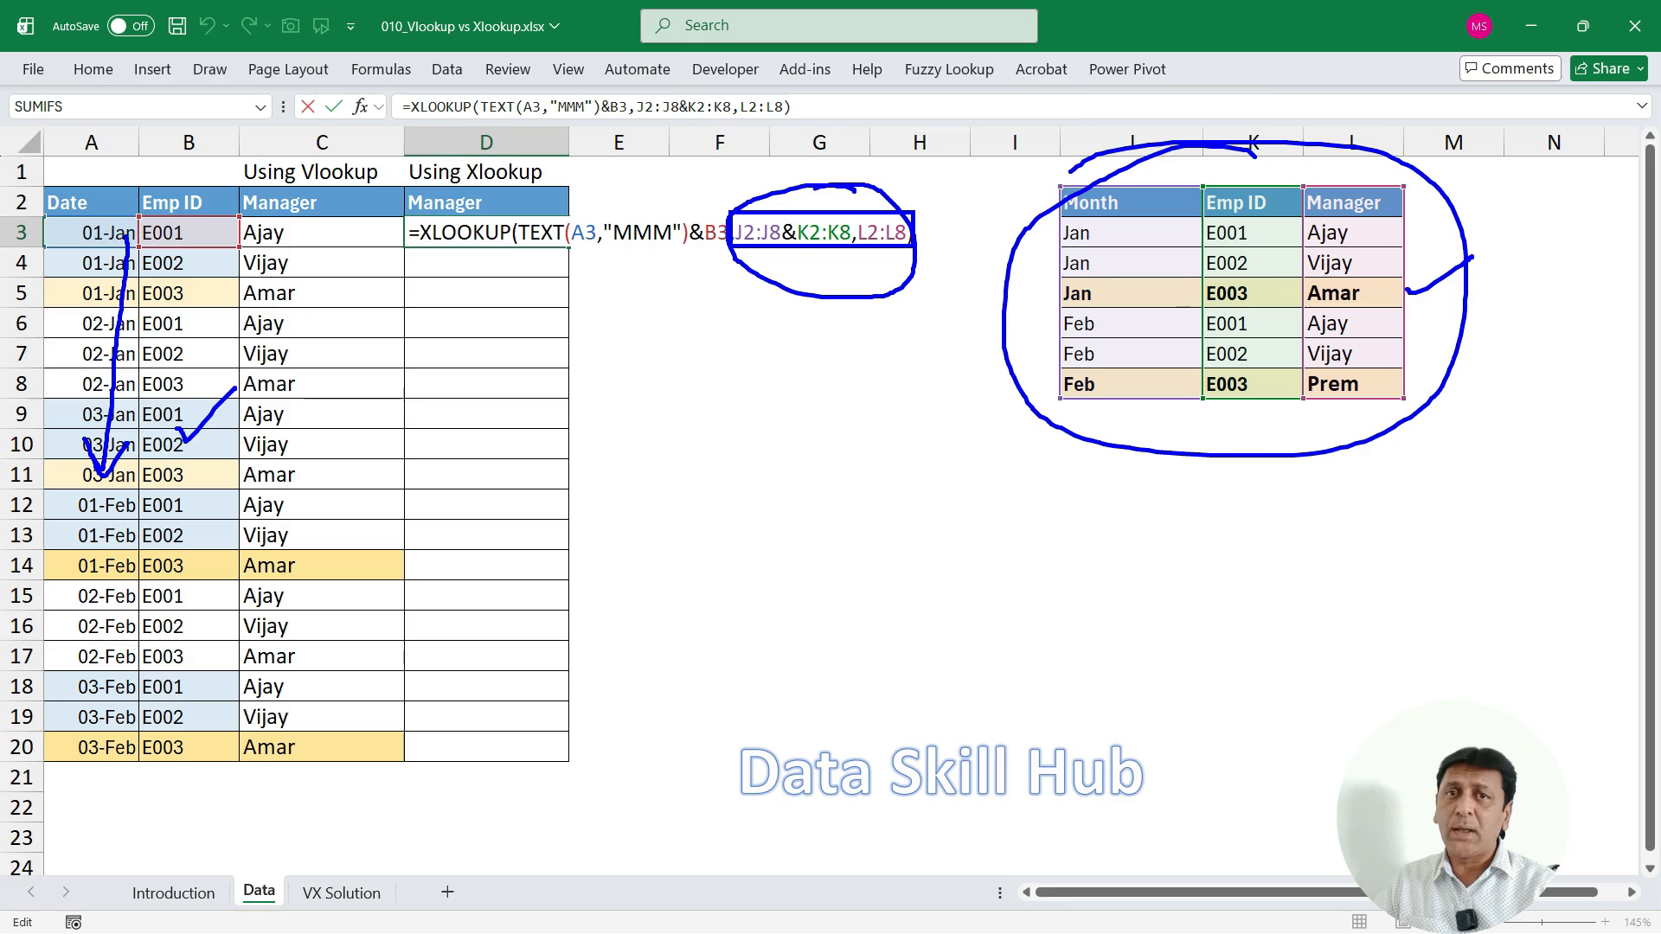
{"action": "key", "text": "Escape"}
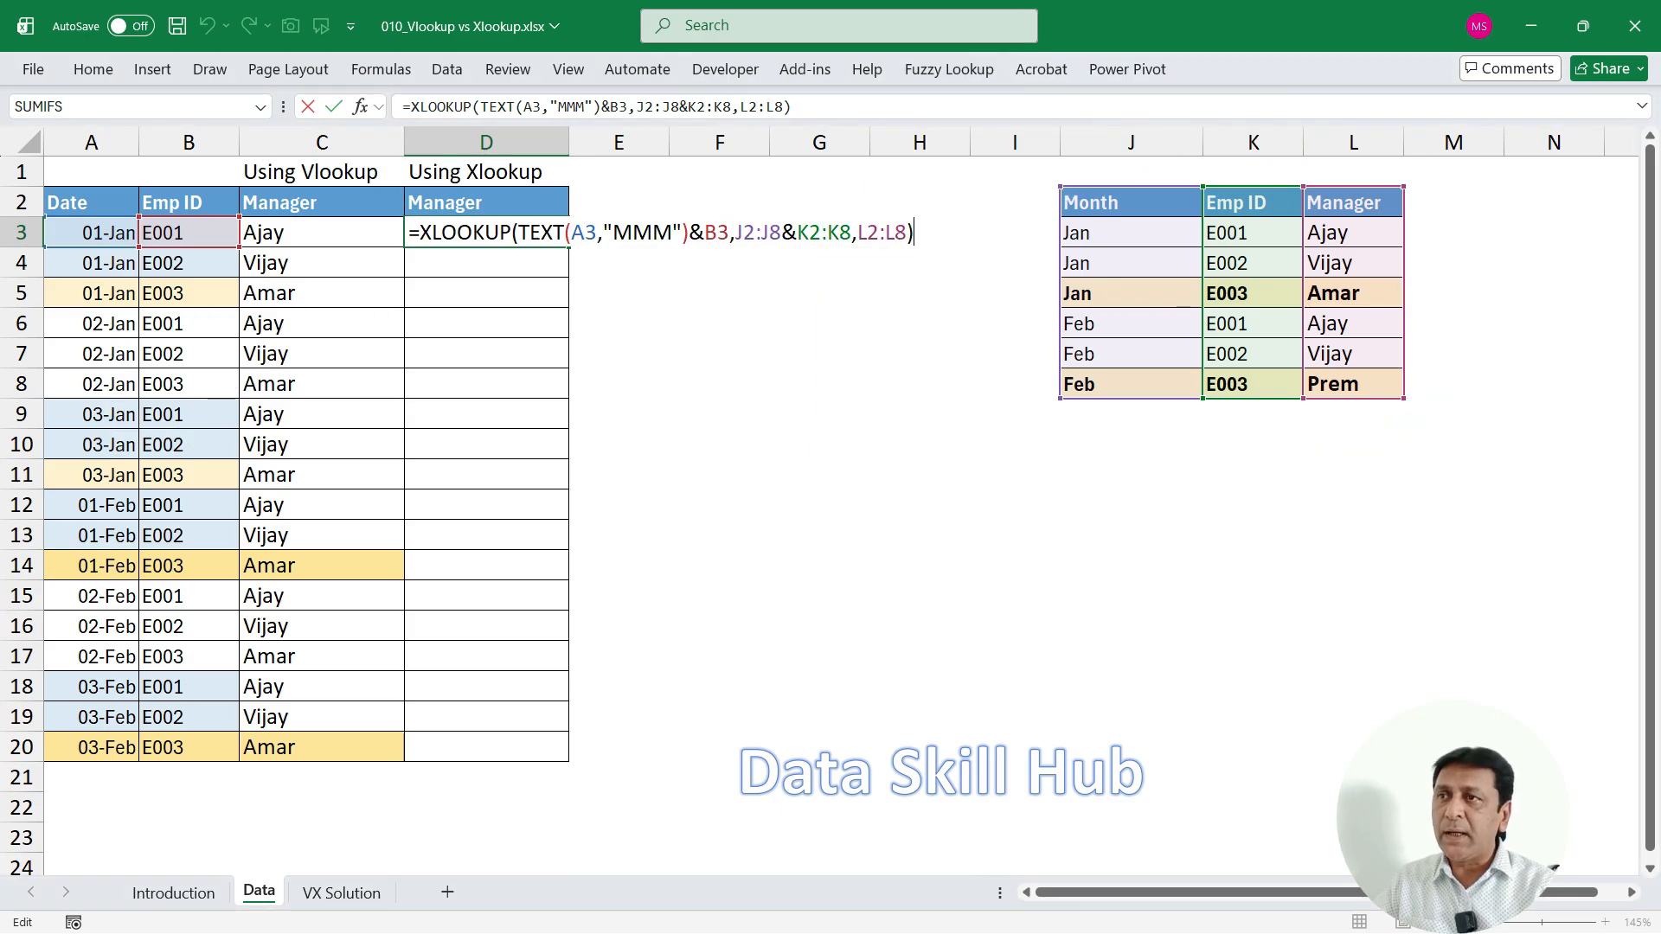
Make the XLOOKUP ranges in D3 absolute as $J$2:$J$8&$K$2:$K$8 and $L$2:$L$8, and enter the formula.
{"action": "left_click", "coordinate": [742, 229], "text": "shift"}
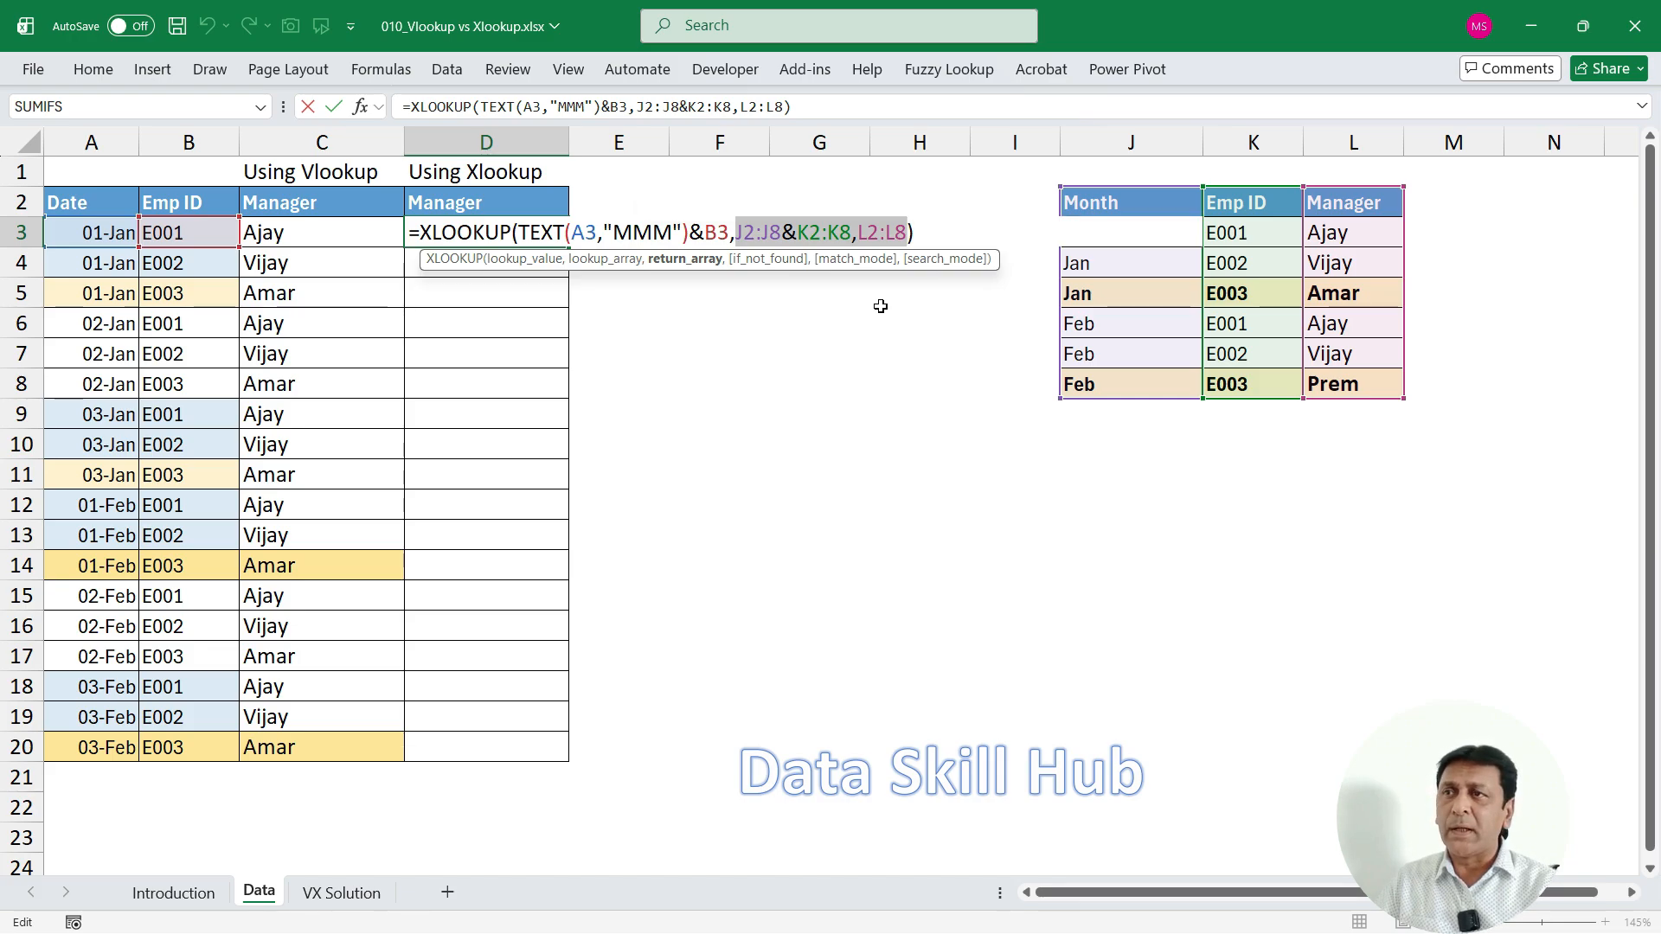
{"action": "key", "text": "F4"}
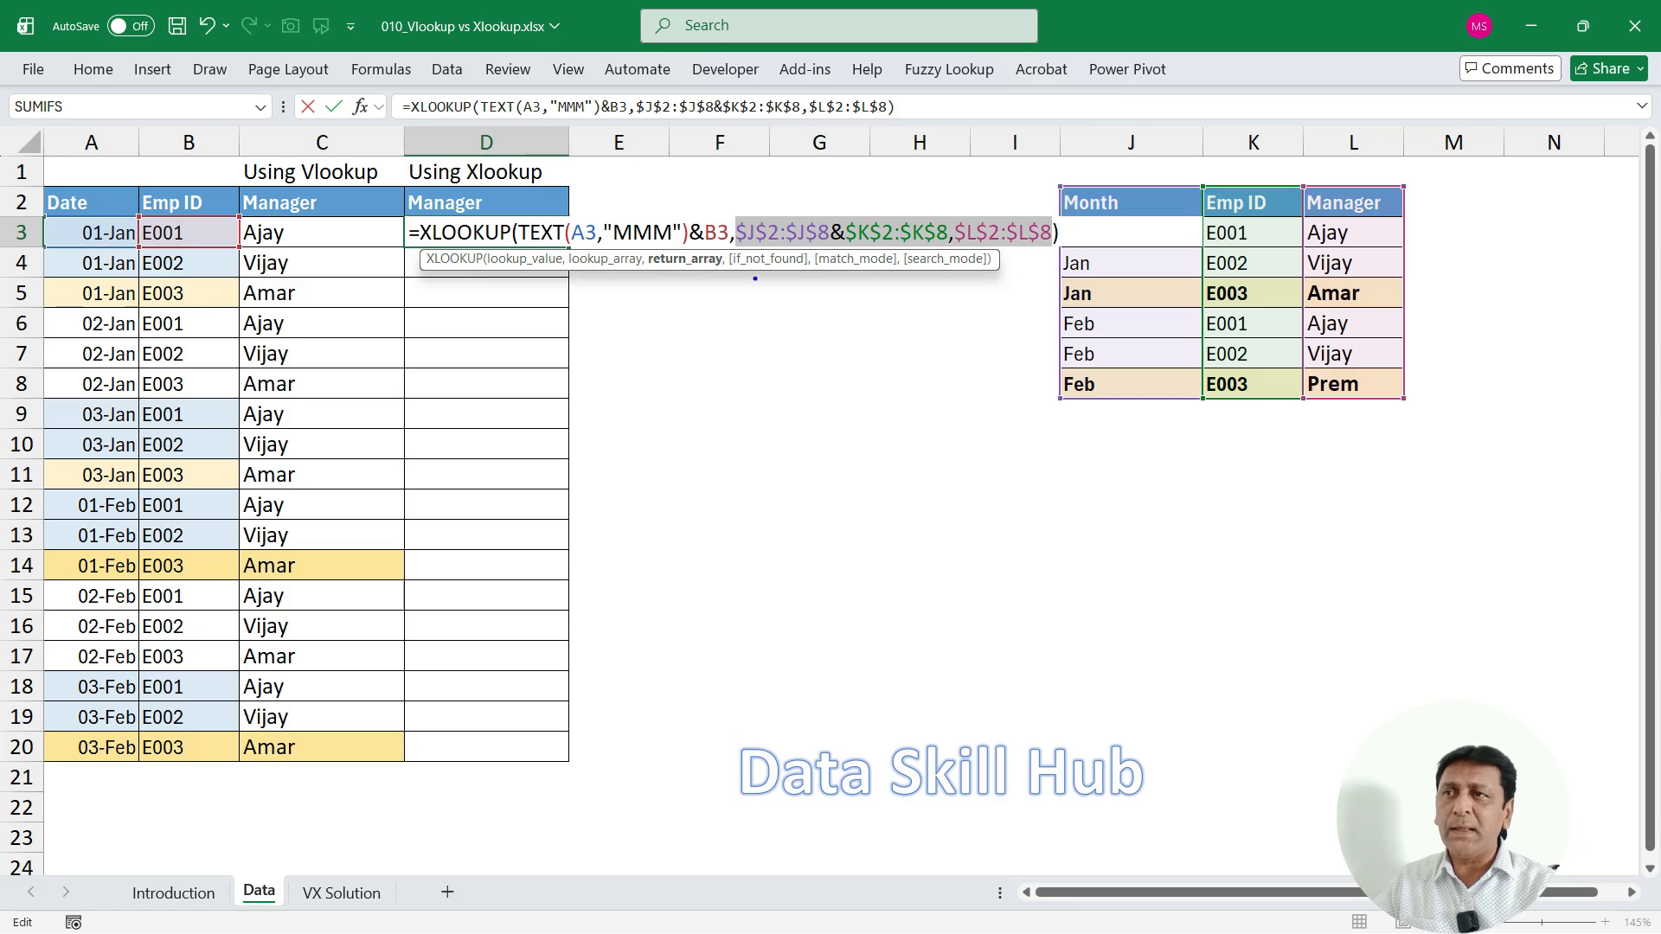
{"action": "left_click_drag", "start_coordinate": [751, 279], "coordinate": [764, 248]}
{"action": "left_click_drag", "start_coordinate": [856, 276], "coordinate": [871, 251]}
{"action": "left_click_drag", "start_coordinate": [981, 271], "coordinate": [988, 251]}
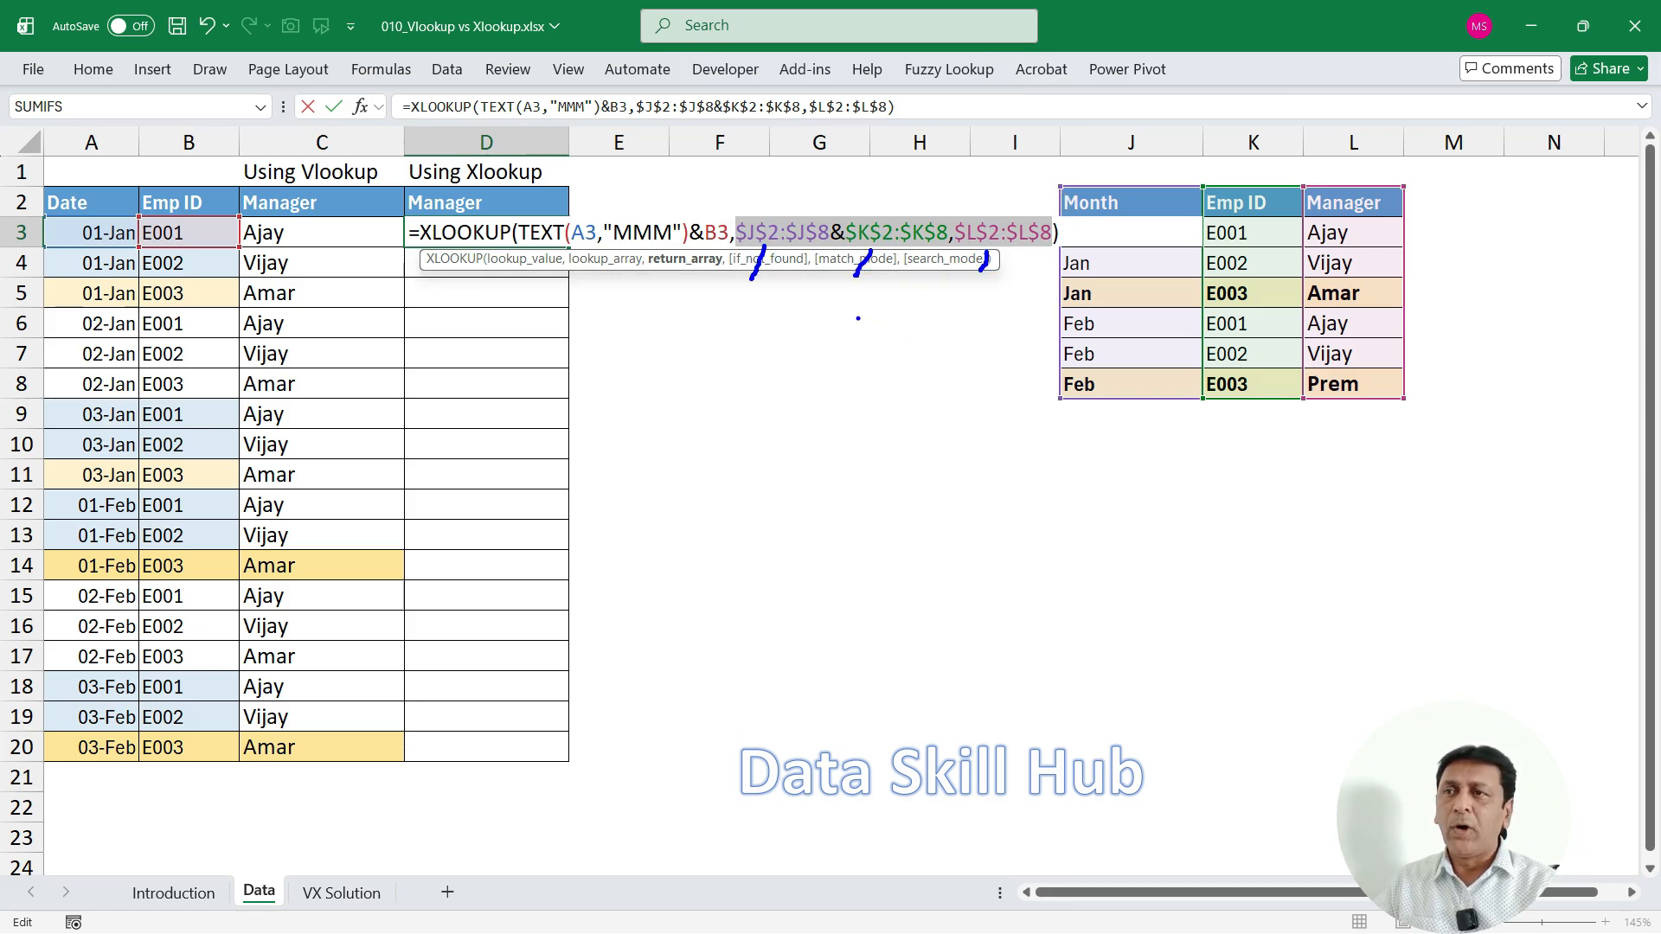
{"action": "key", "text": "Escape"}
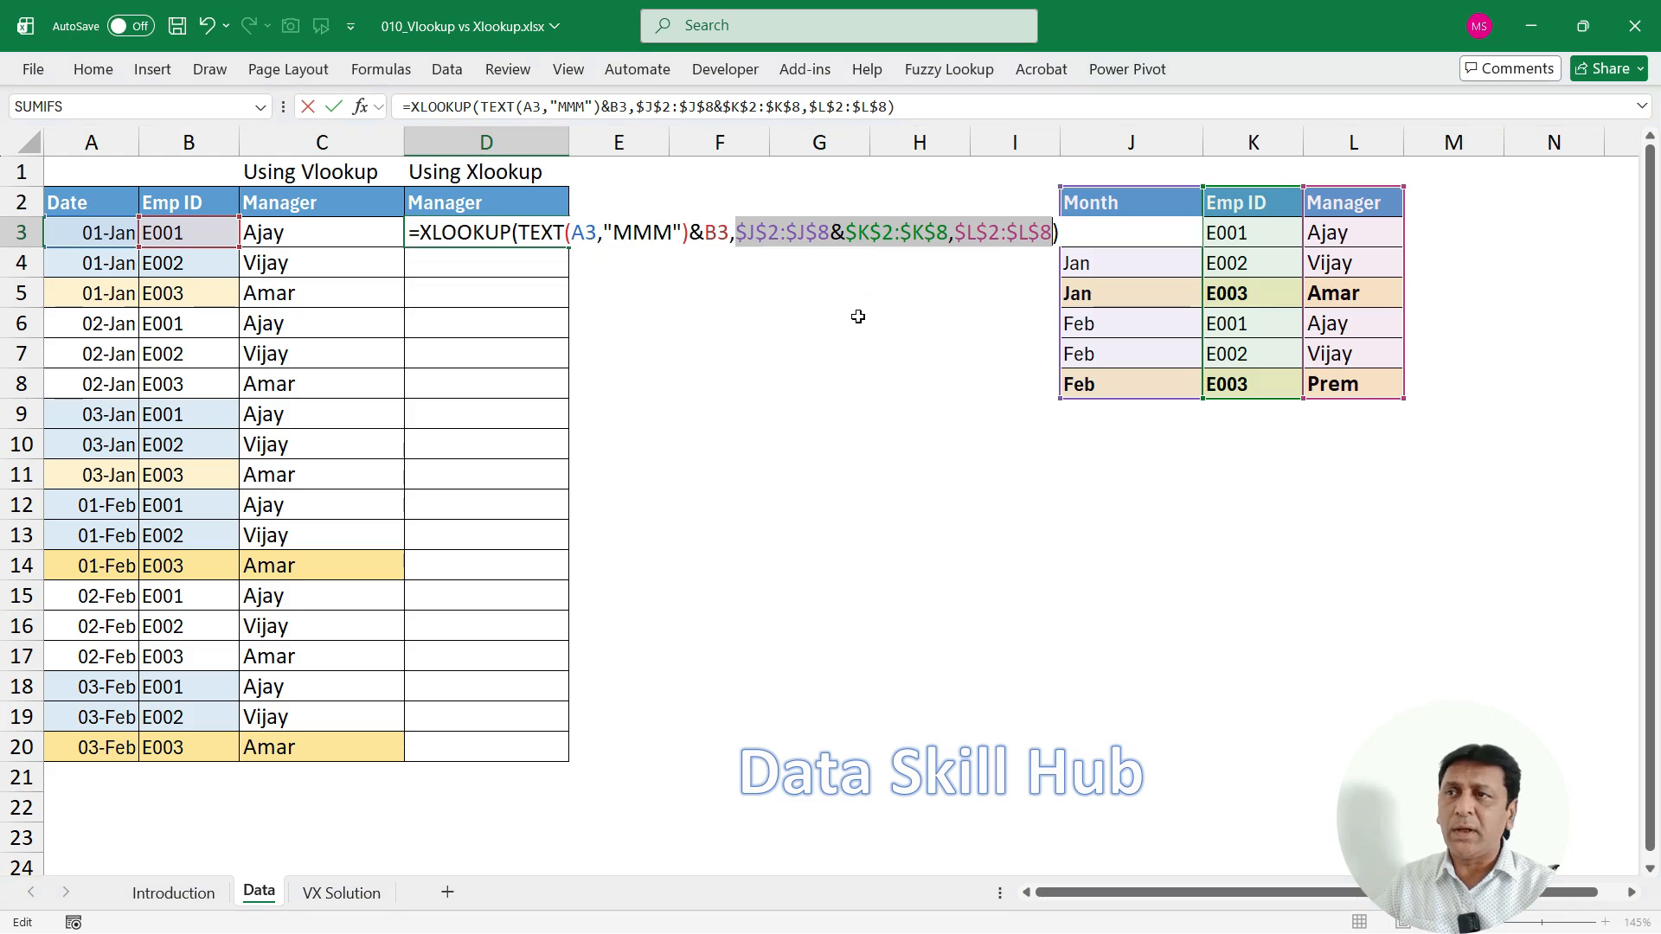
{"action": "key", "text": "Return"}
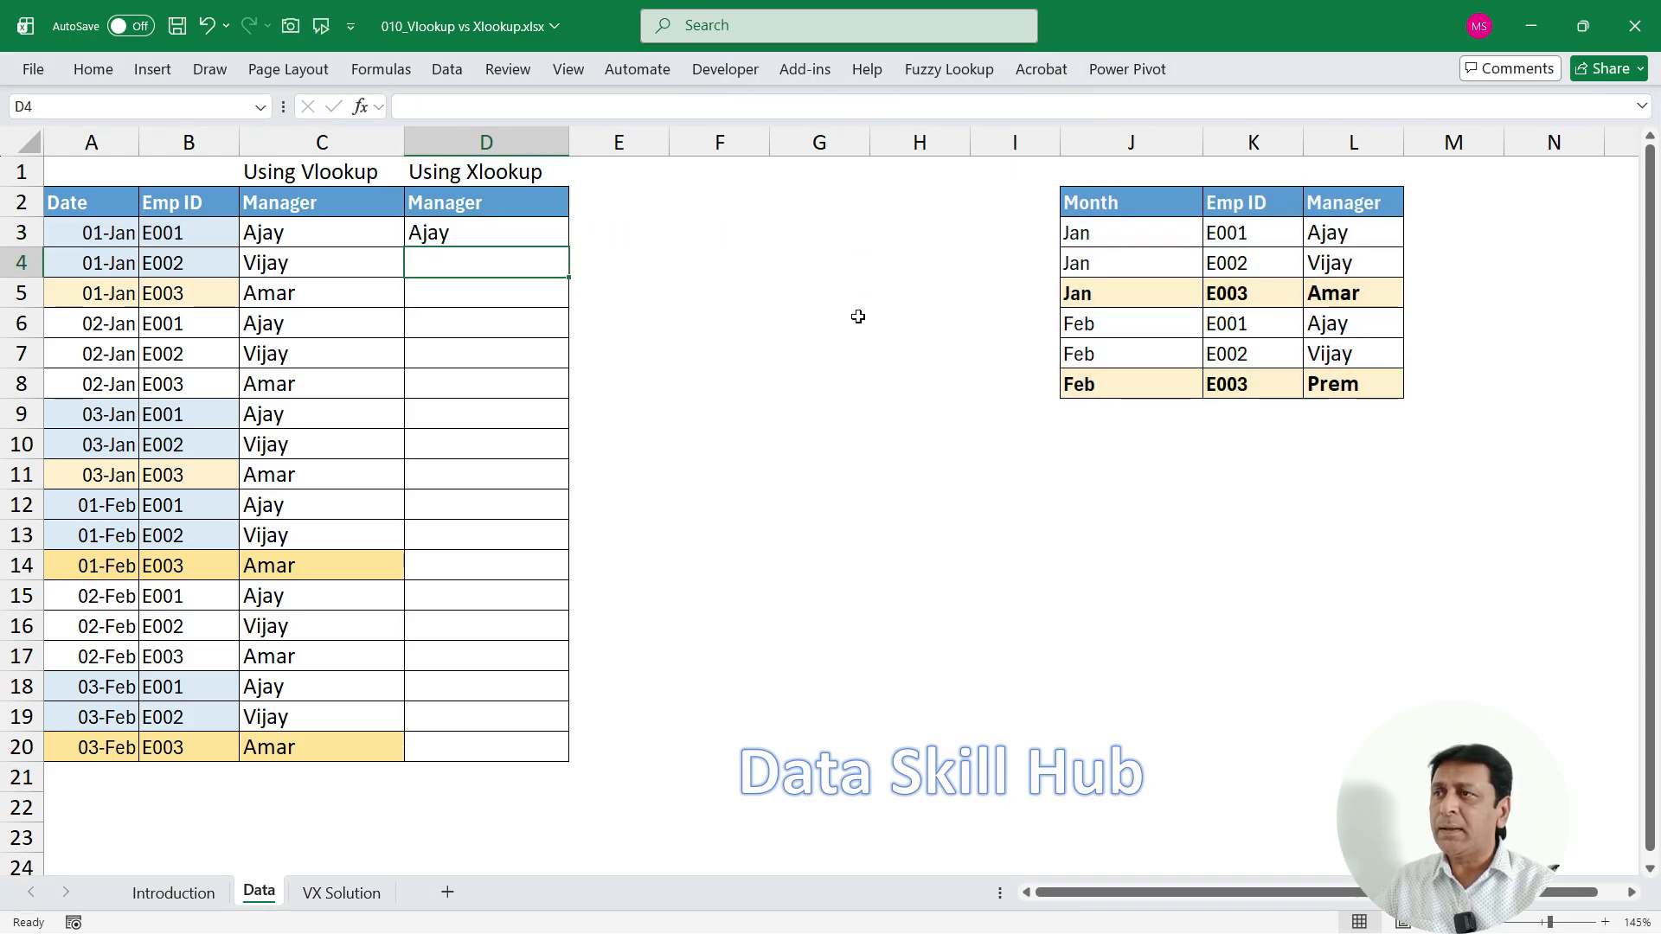
Fill the XLOOKUP formula from D3 down to D20 and look over the filled manager column.
{"action": "left_click", "coordinate": [511, 234]}
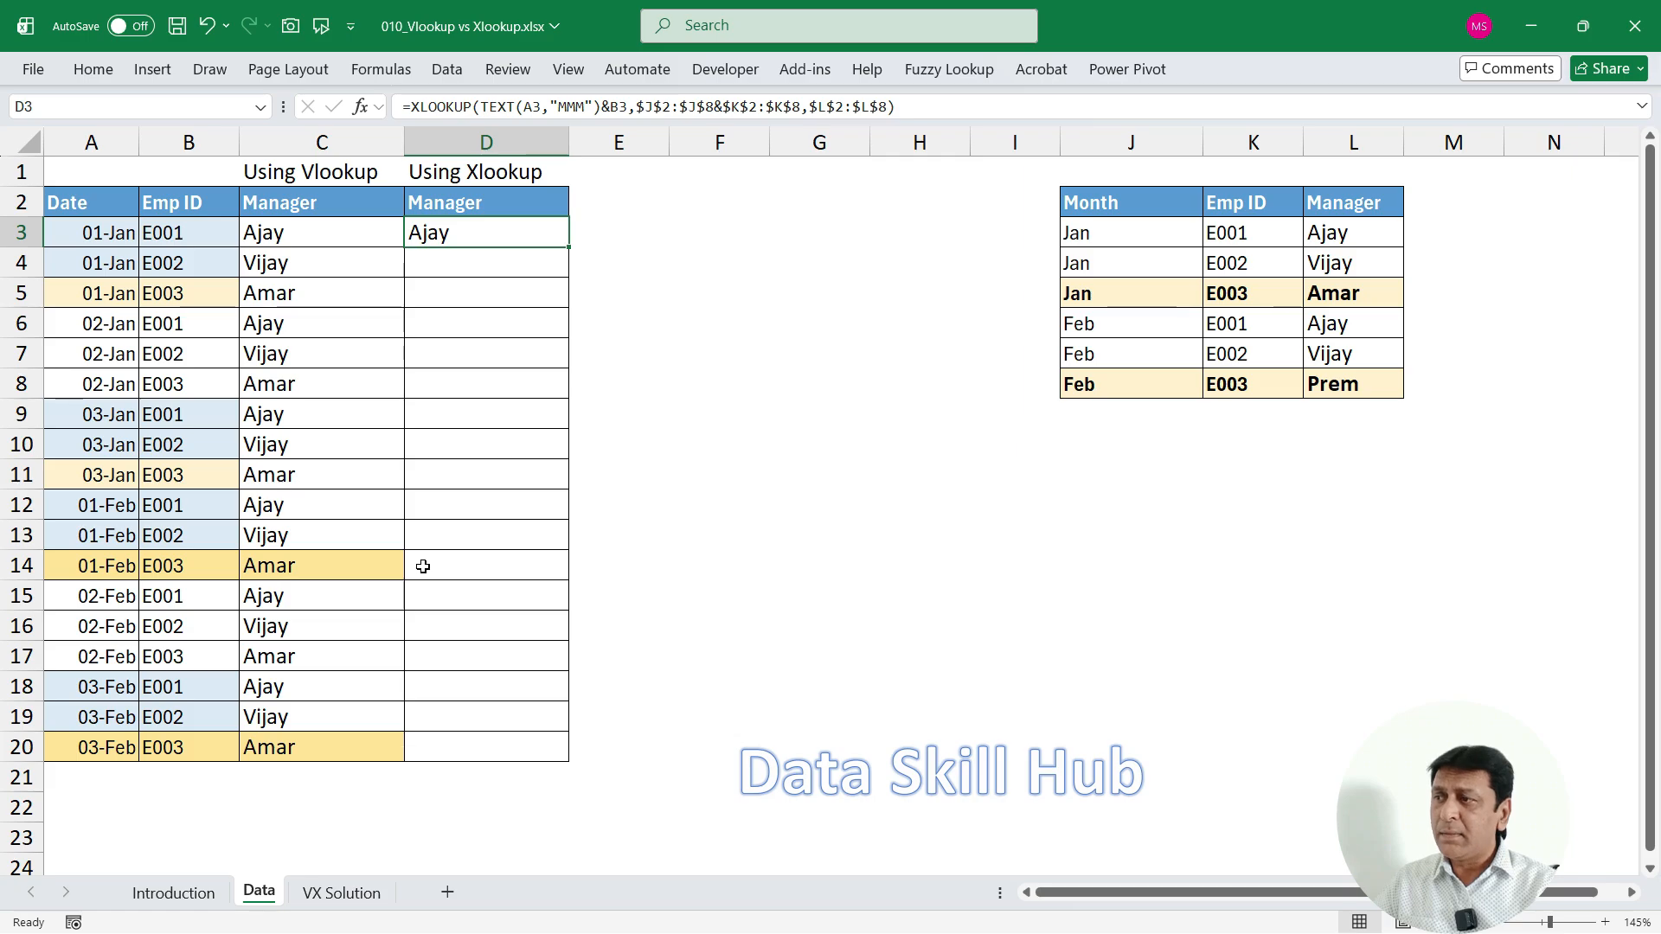
{"action": "double_click", "coordinate": [567, 246]}
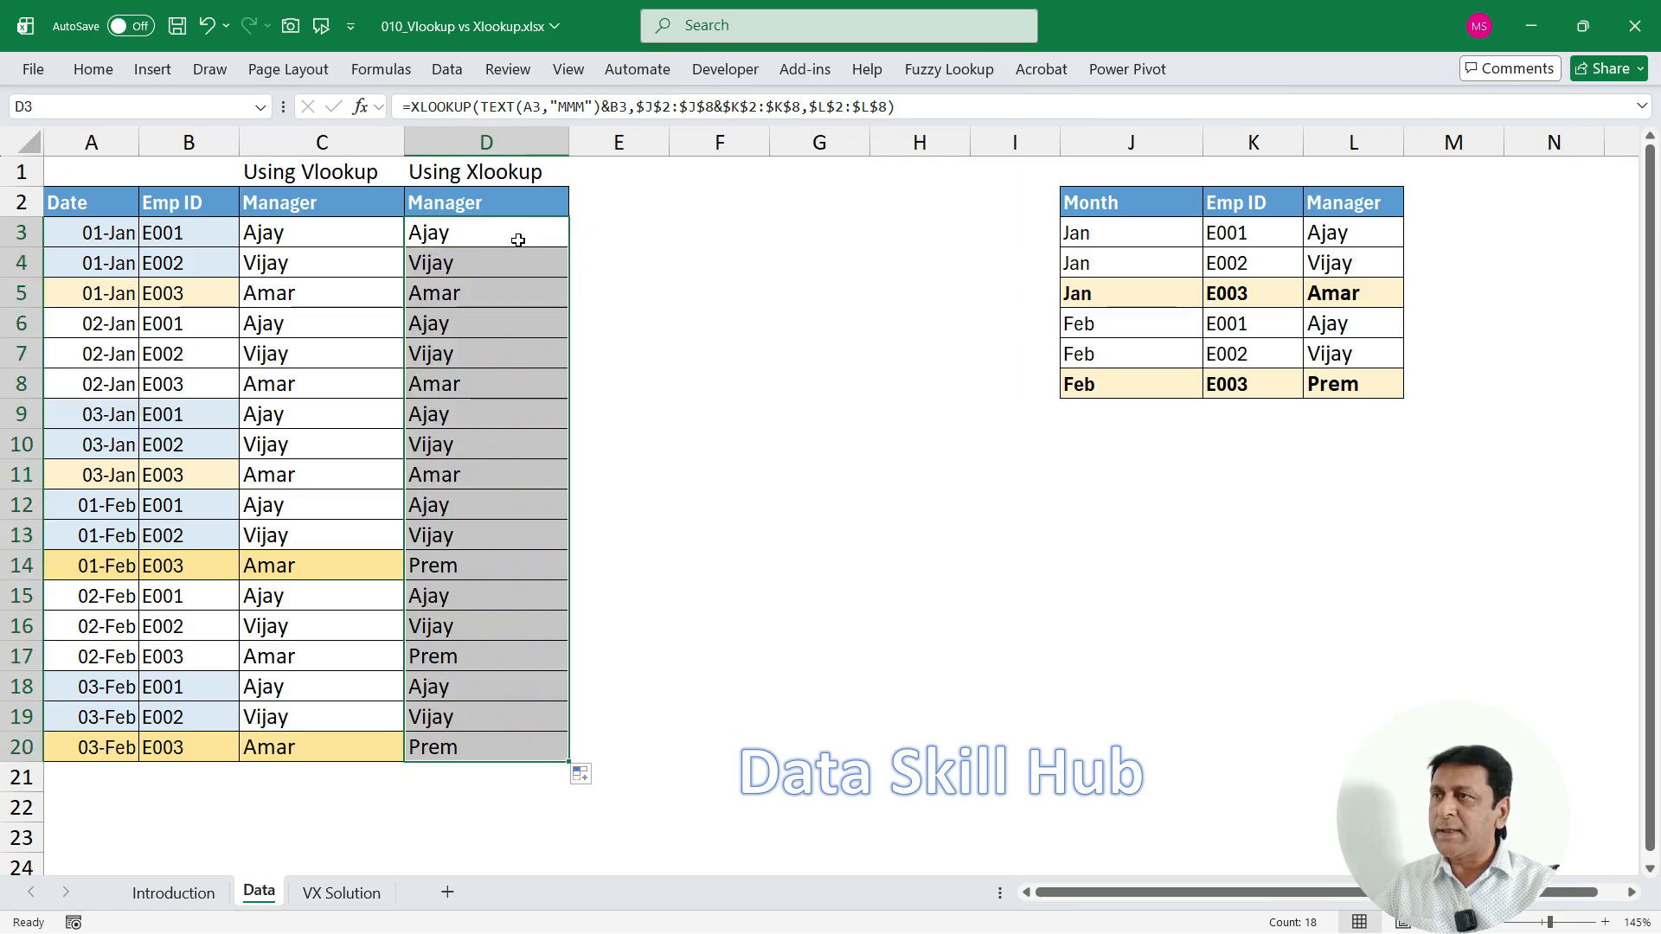
{"action": "left_click_drag", "start_coordinate": [519, 231], "coordinate": [482, 445]}
{"action": "left_click_drag", "start_coordinate": [484, 232], "coordinate": [471, 746]}
Shade the January E003 rows A5:D5 and A11:D11 with the light gold fill colour.
{"action": "left_click_drag", "start_coordinate": [112, 293], "coordinate": [470, 291]}
{"action": "left_click_drag", "start_coordinate": [96, 474], "coordinate": [511, 473]}
{"action": "left_click", "coordinate": [92, 71]}
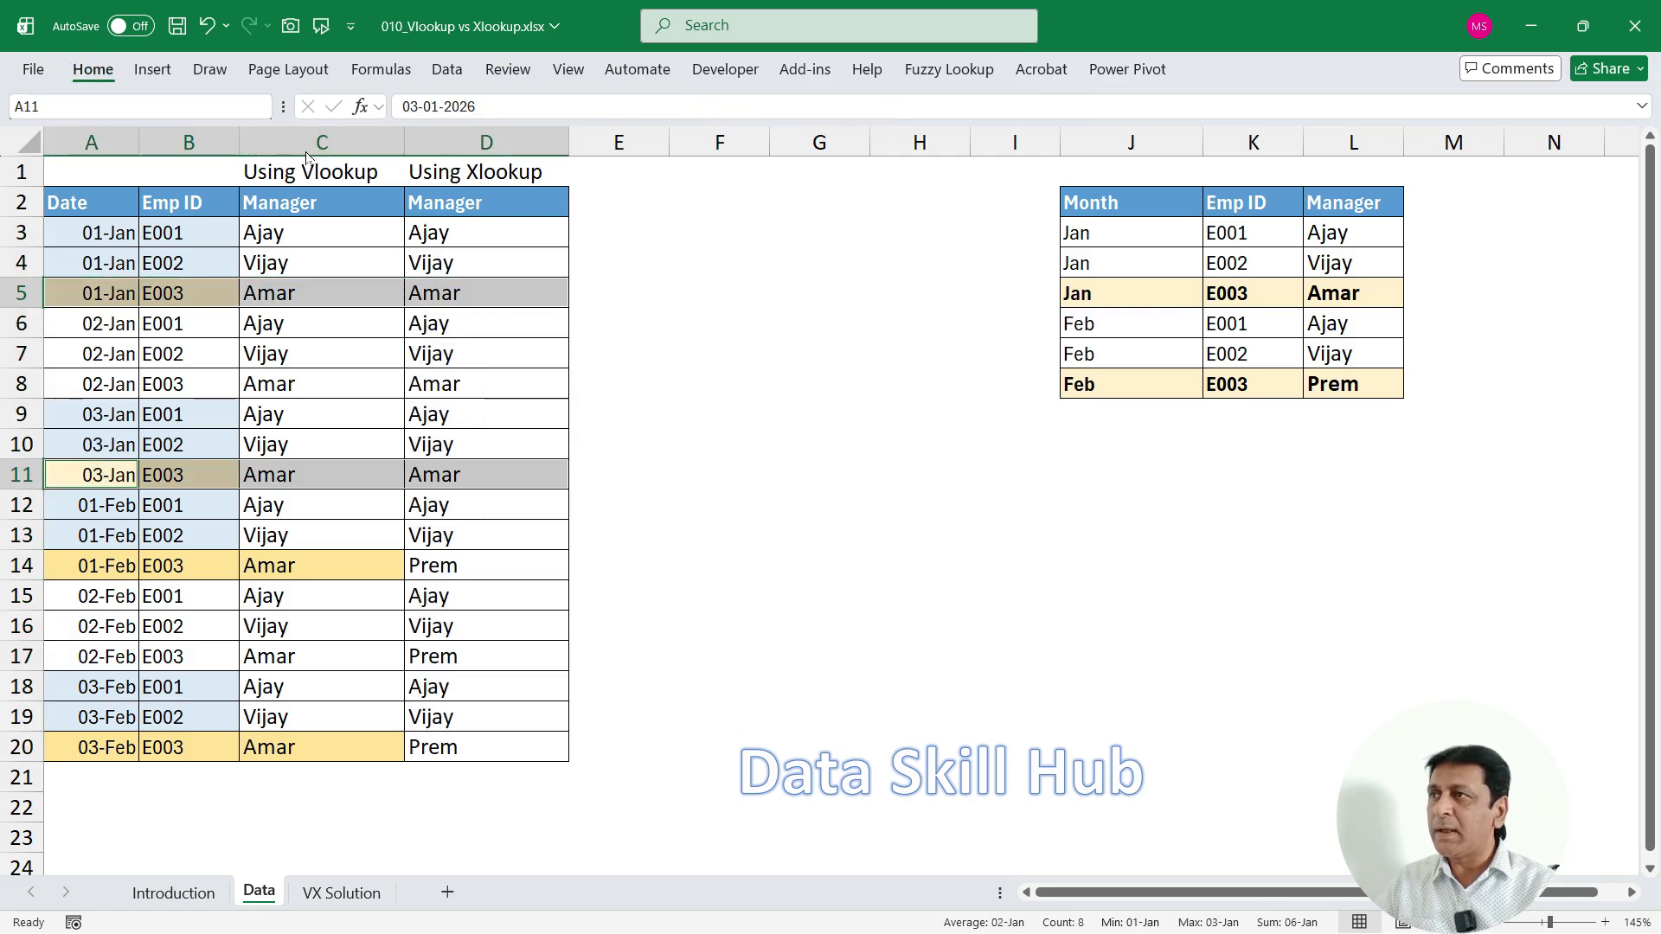
{"action": "left_click", "coordinate": [301, 147]}
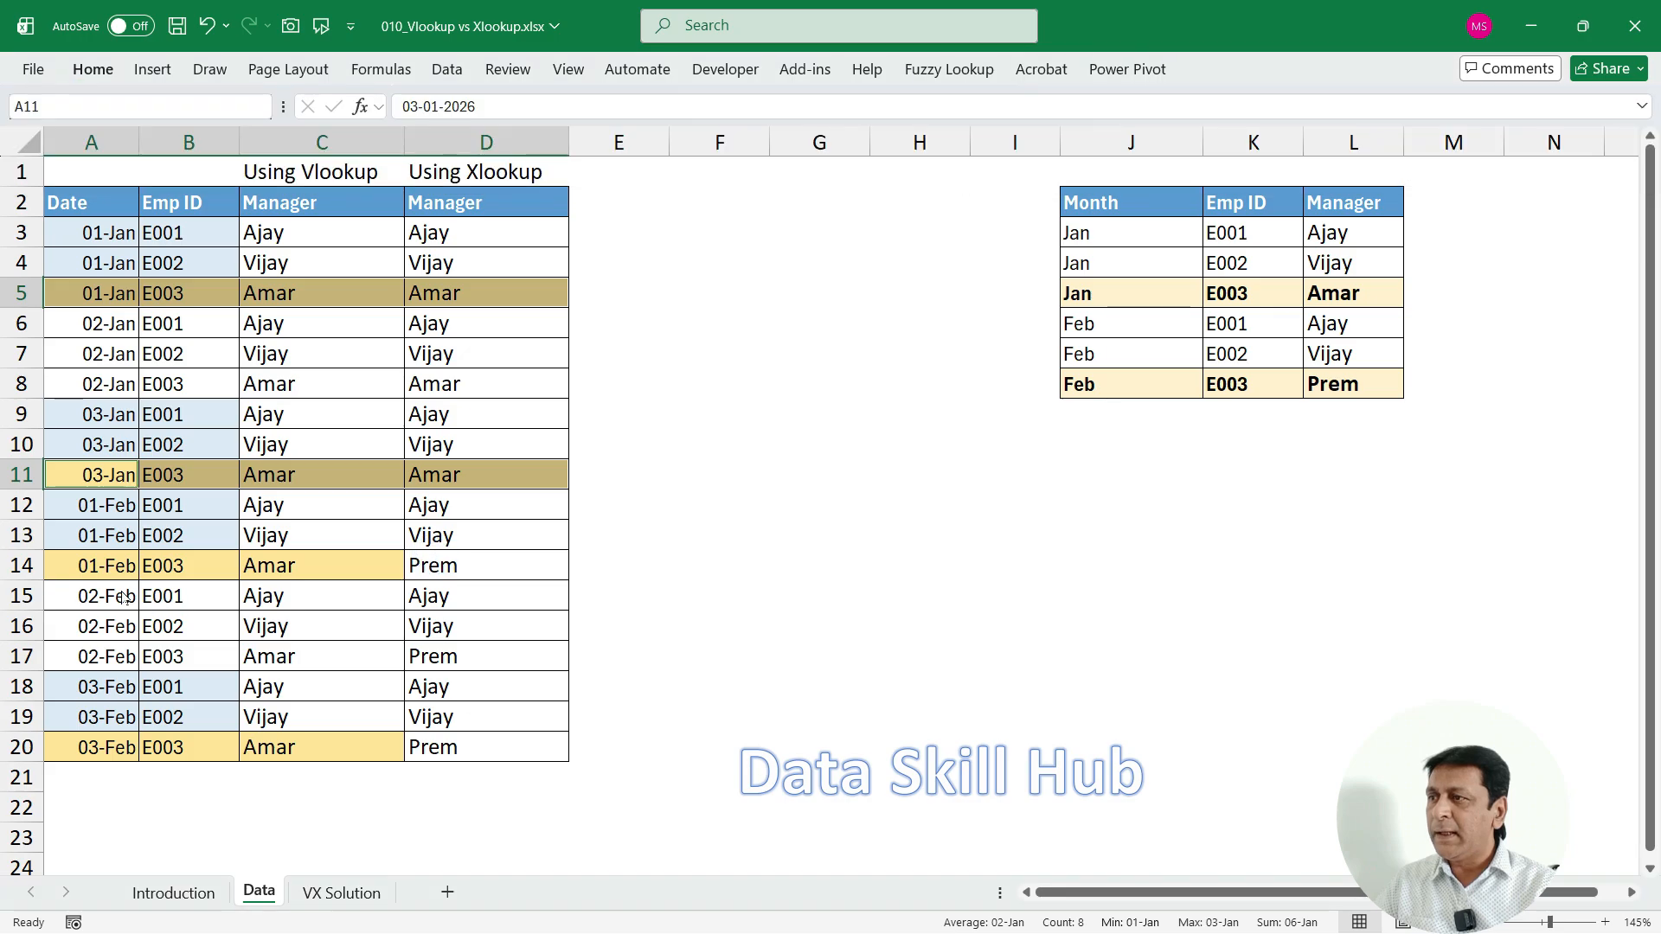
Shade the February E003 rows A14:D14 and A20:D20 with a light green fill.
{"action": "left_click_drag", "start_coordinate": [95, 564], "coordinate": [464, 572]}
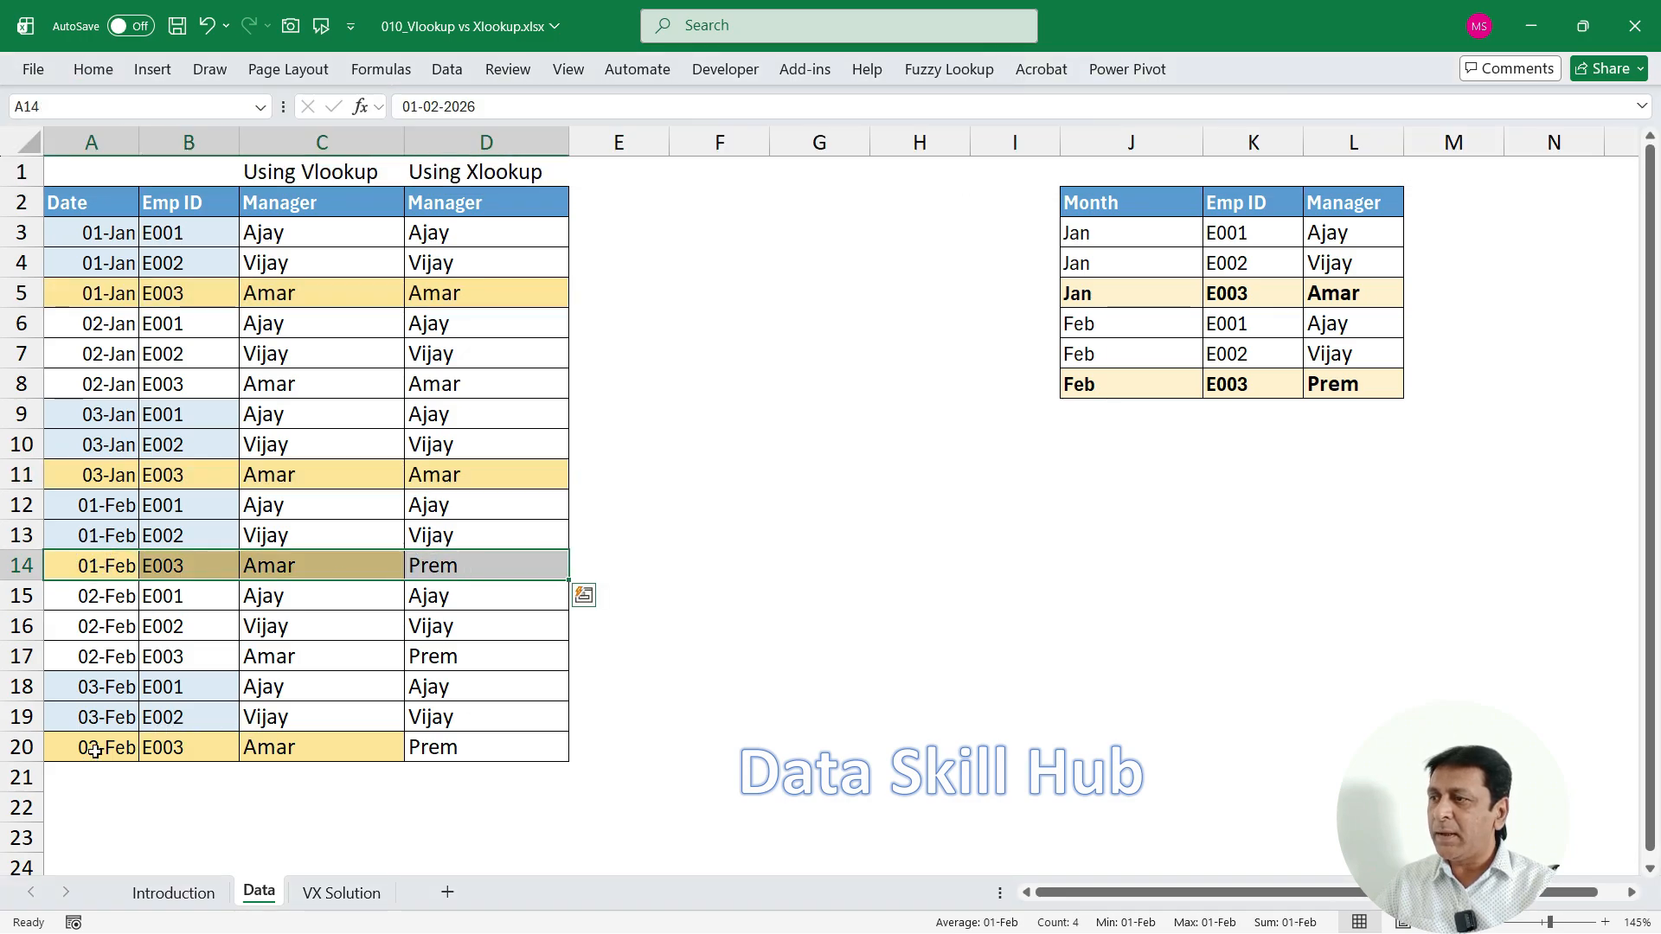
{"action": "left_click_drag", "start_coordinate": [95, 749], "coordinate": [482, 744], "text": "ctrl"}
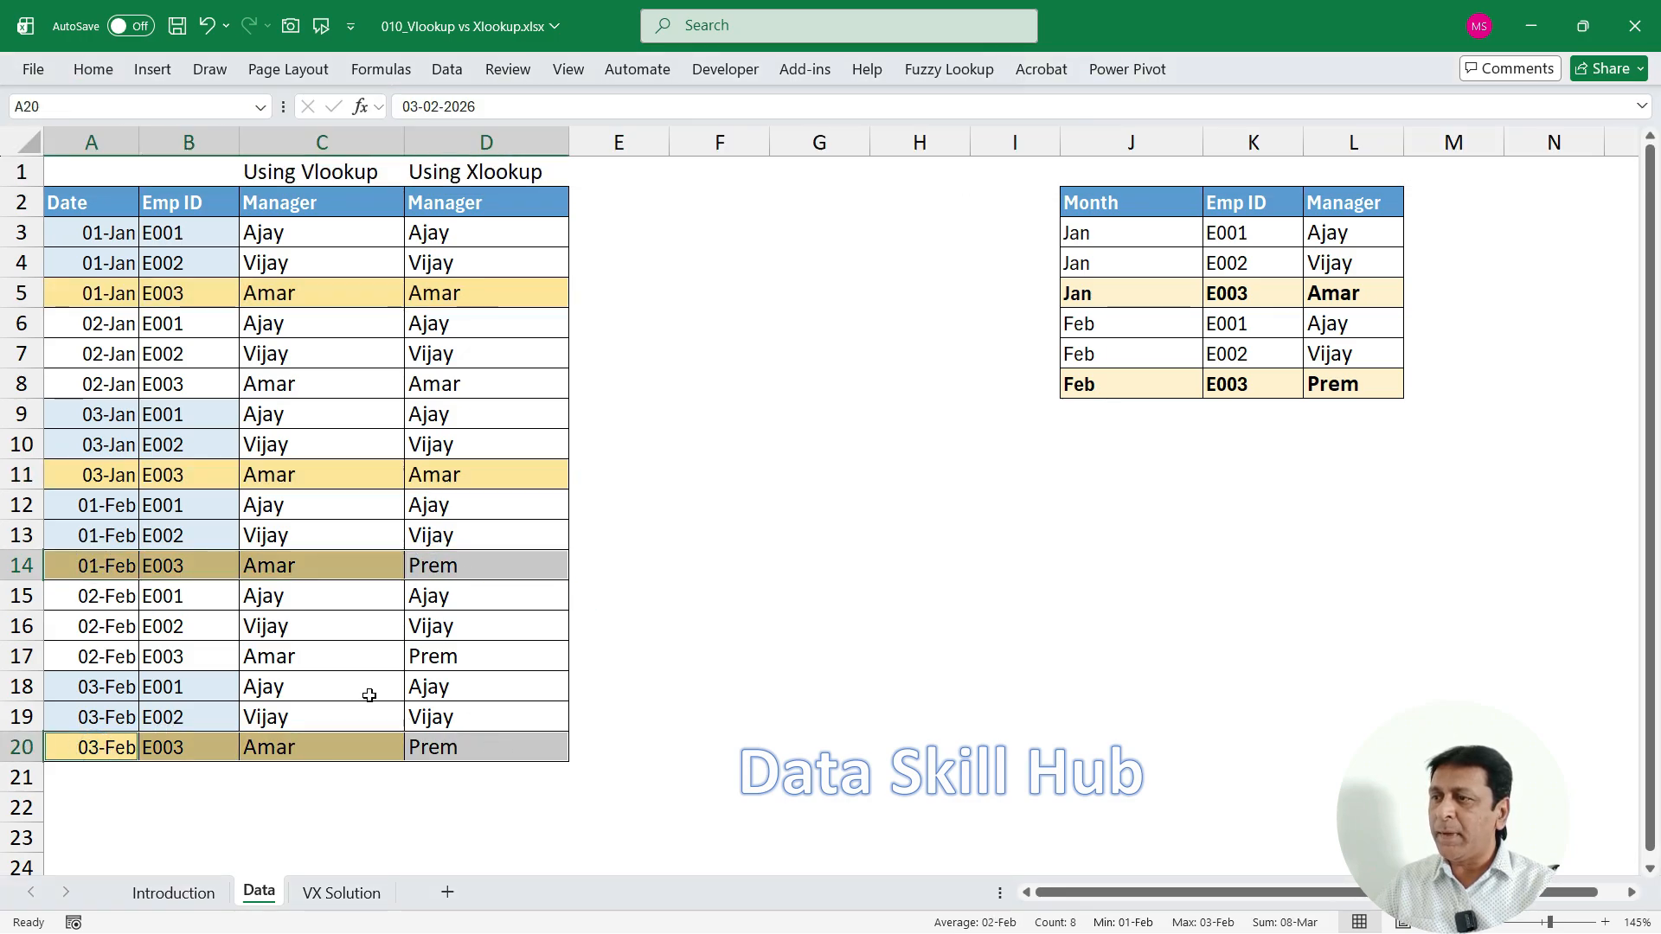
{"action": "left_click", "coordinate": [92, 70]}
{"action": "left_click", "coordinate": [319, 149]}
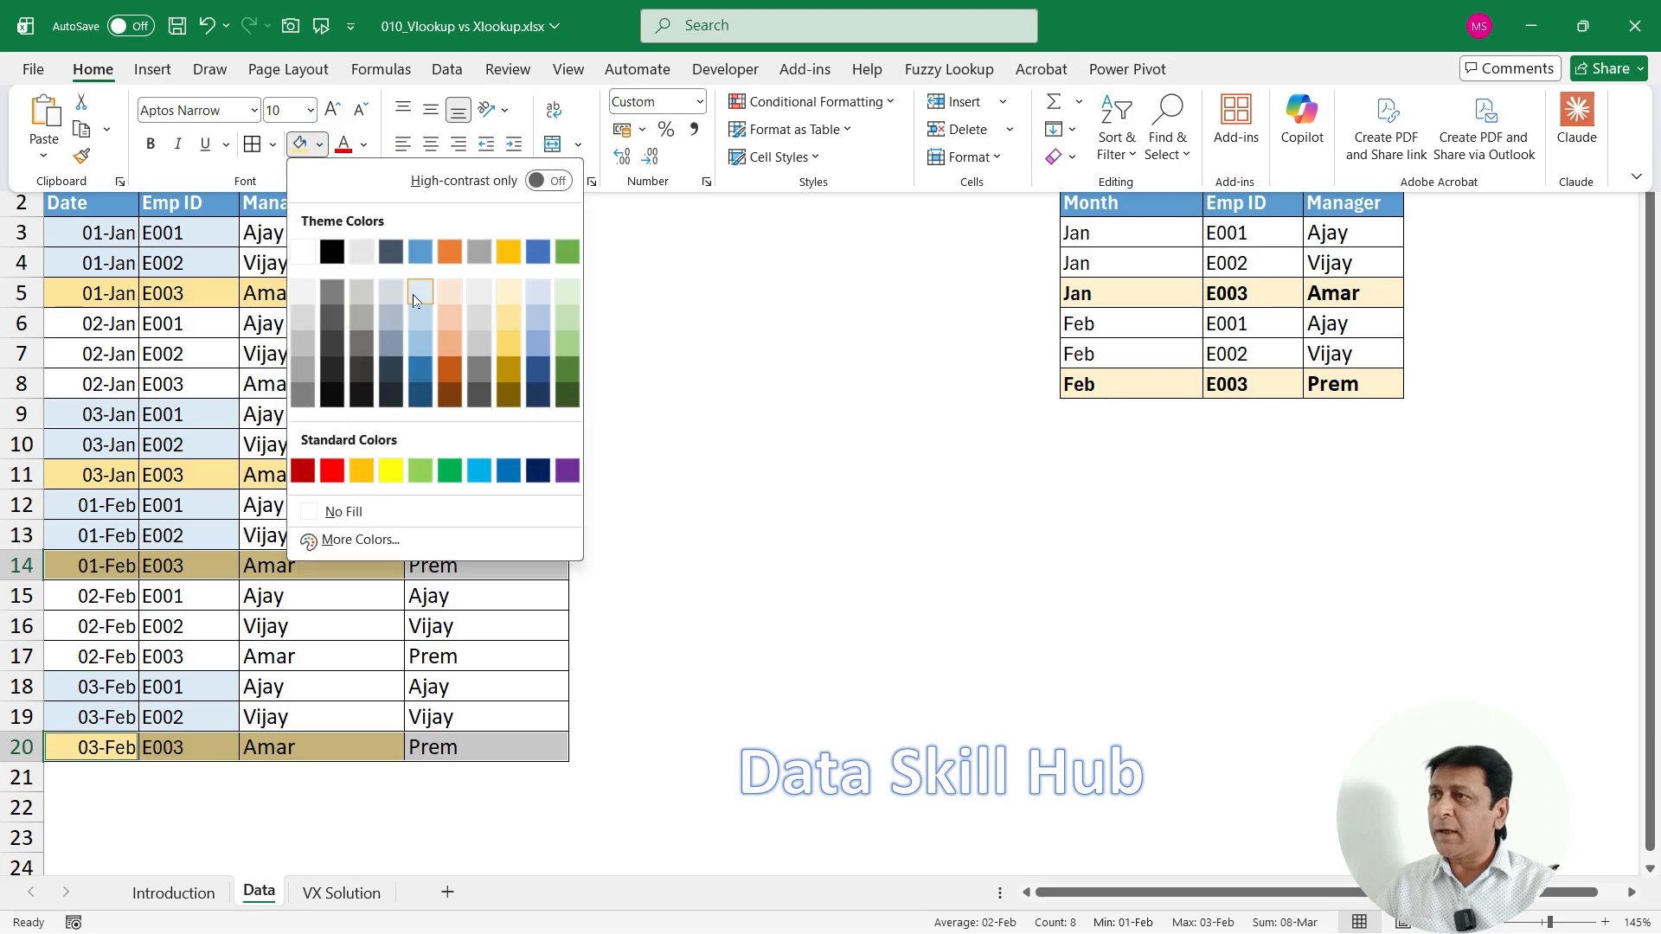
{"action": "left_click", "coordinate": [564, 321]}
Check the February E003 results in D14 and D20, and compare D3's date and Emp ID criteria with the Month and Emp ID lookup columns.
{"action": "left_click", "coordinate": [467, 565]}
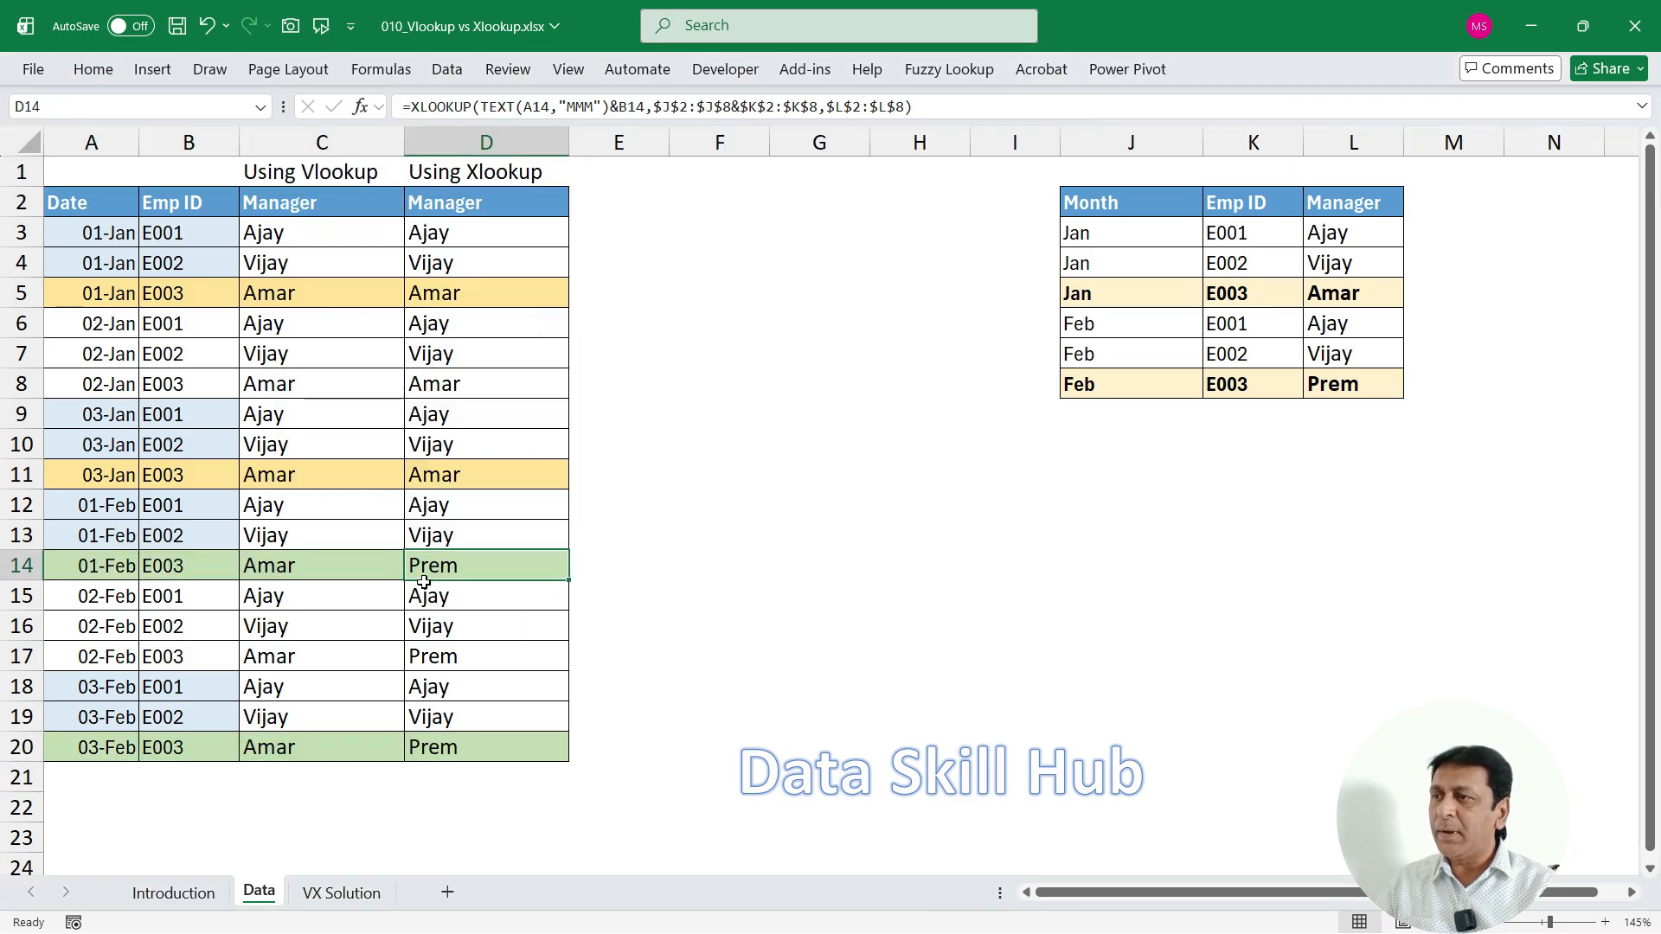
{"action": "mouse_move", "coordinate": [433, 543]}
{"action": "left_mouse_down"}
{"action": "mouse_move", "coordinate": [415, 544]}
{"action": "mouse_move", "coordinate": [437, 540]}
{"action": "left_mouse_up"}
{"action": "mouse_move", "coordinate": [442, 729]}
{"action": "left_mouse_down"}
{"action": "mouse_move", "coordinate": [422, 781]}
{"action": "mouse_move", "coordinate": [424, 725]}
{"action": "left_mouse_up"}
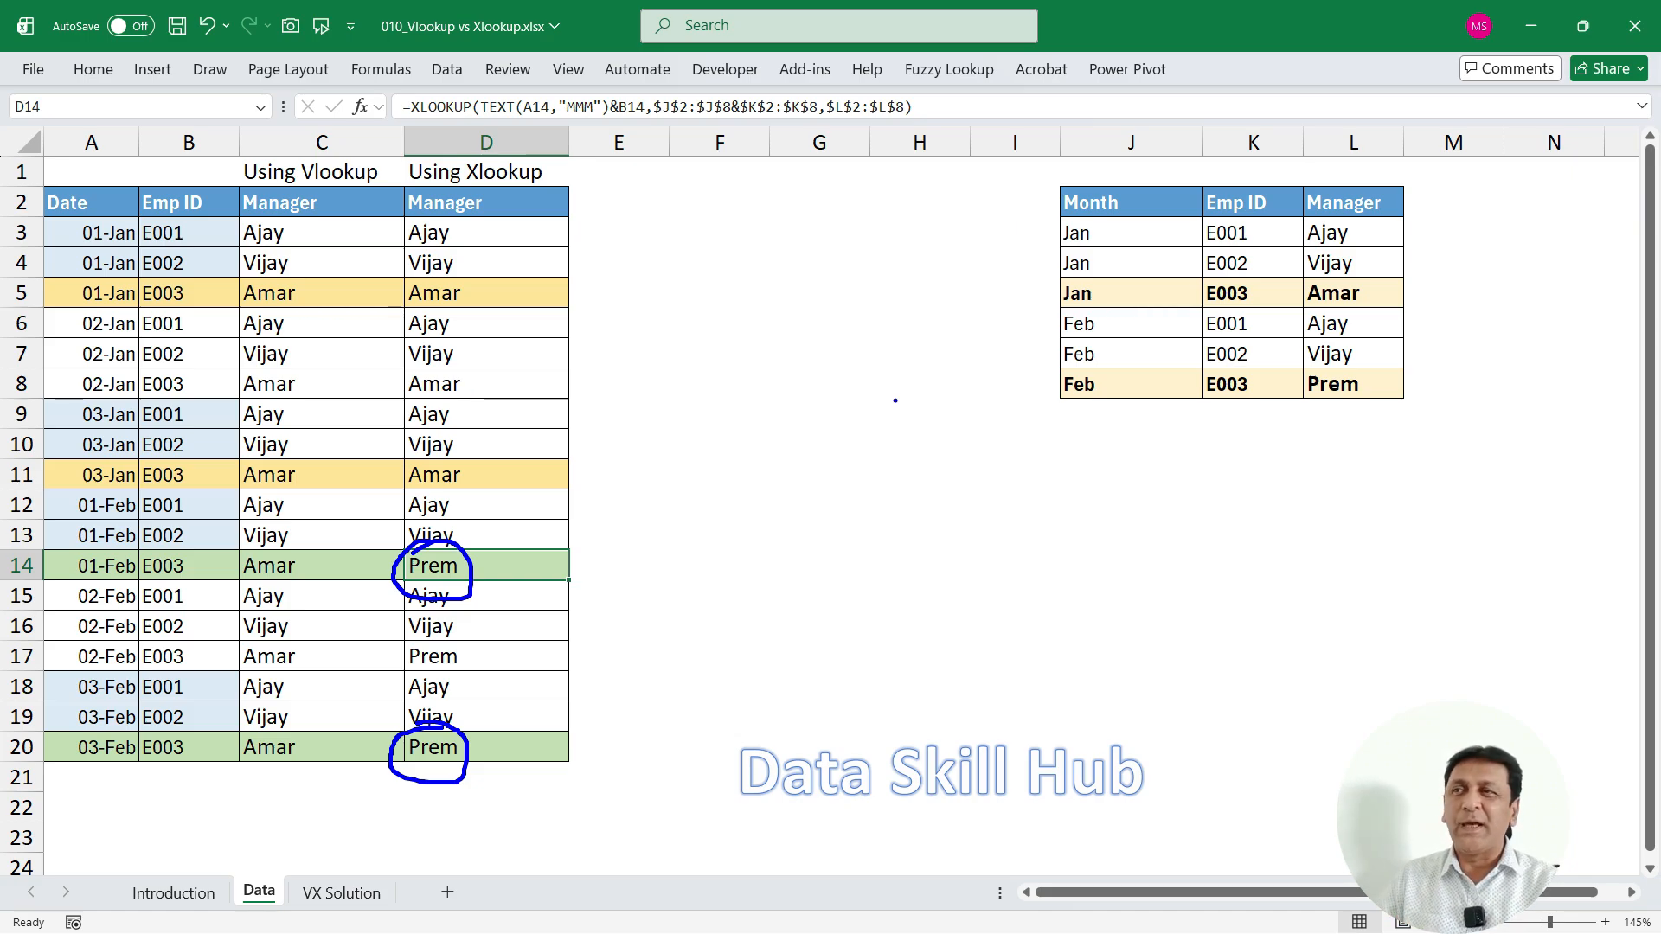
{"action": "key", "text": "Escape"}
{"action": "left_click", "coordinate": [474, 231]}
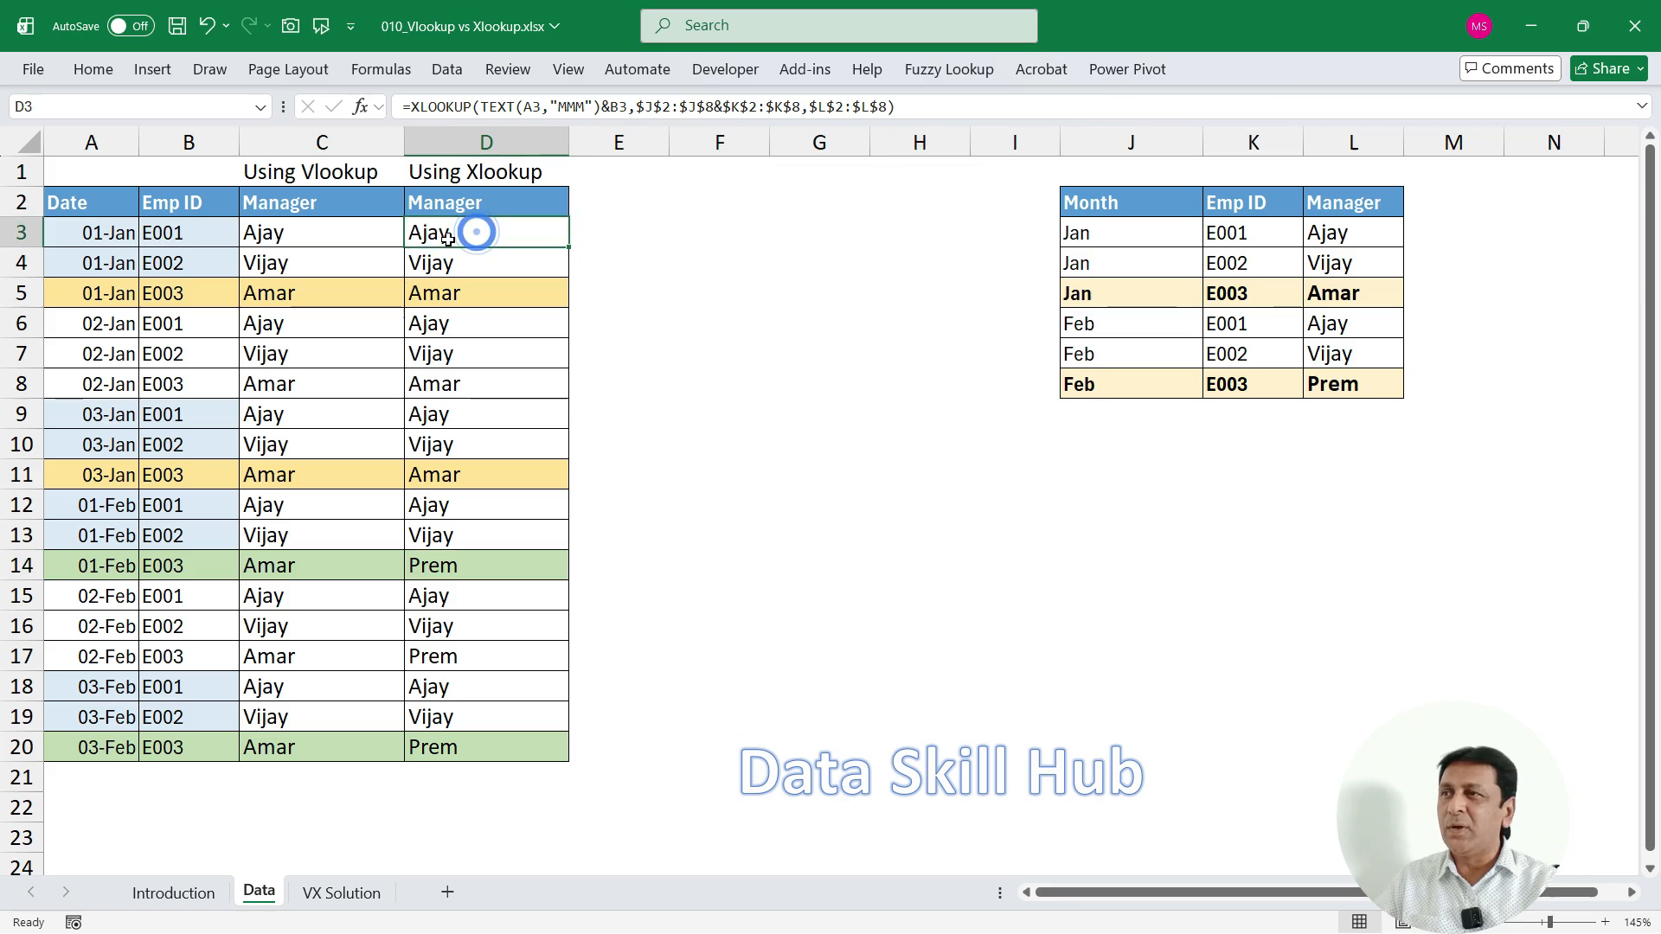
{"action": "left_click_drag", "start_coordinate": [92, 222], "coordinate": [103, 243]}
{"action": "mouse_move", "coordinate": [201, 197]}
{"action": "left_mouse_down"}
{"action": "mouse_move", "coordinate": [198, 253]}
{"action": "mouse_move", "coordinate": [144, 206]}
{"action": "left_mouse_up"}
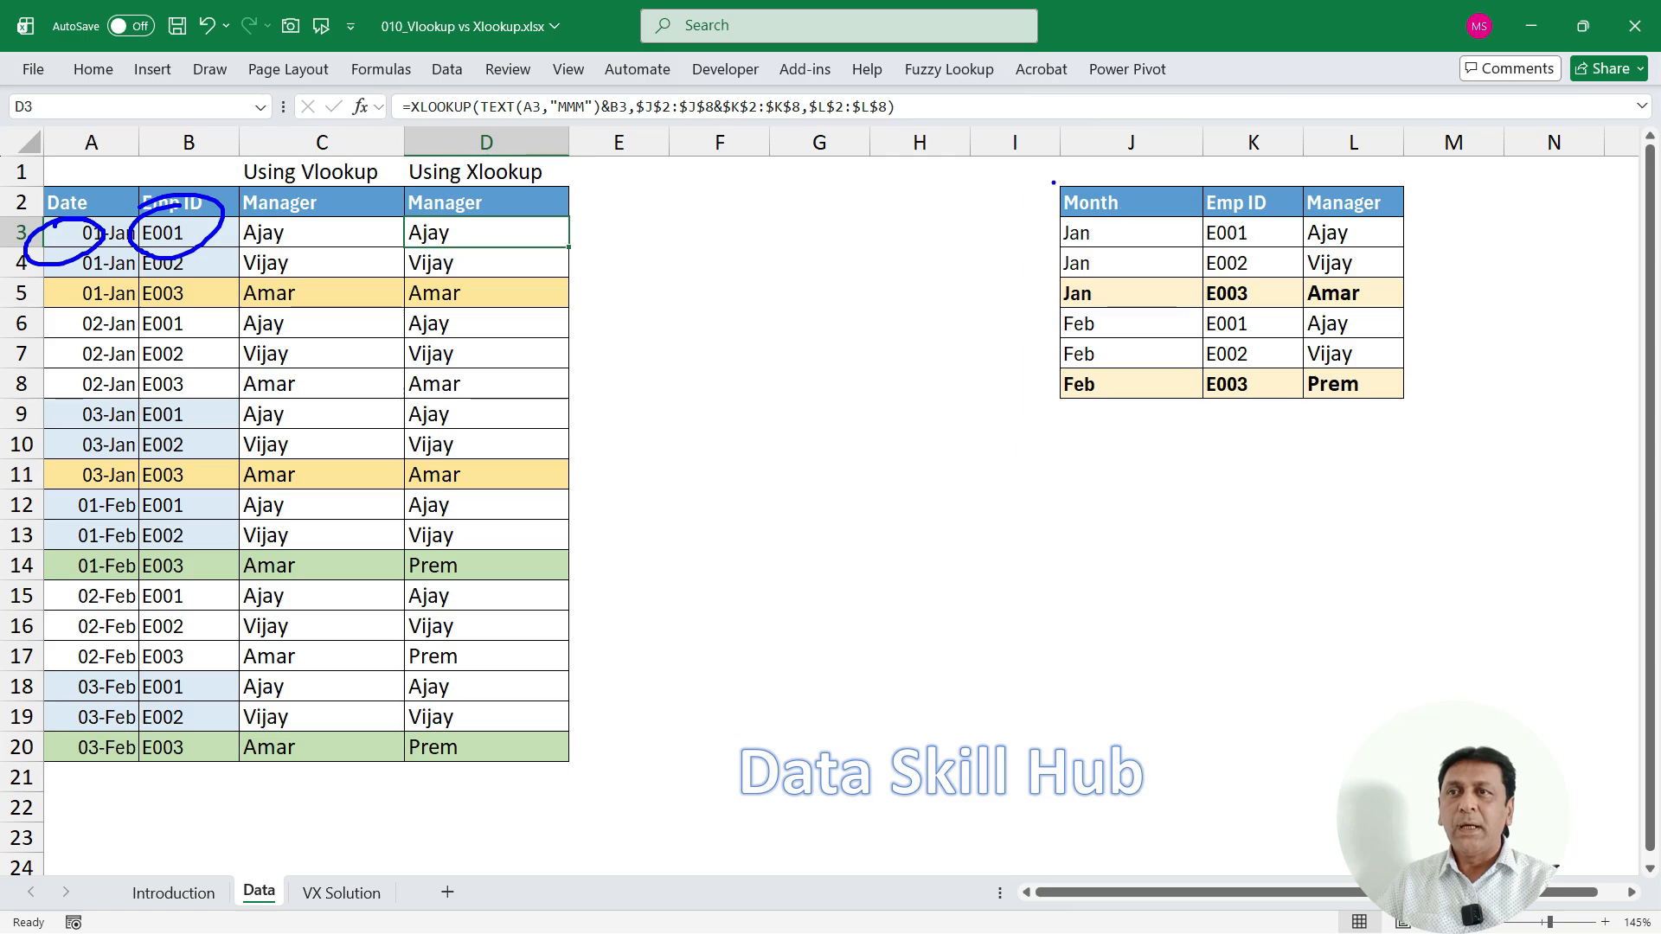
{"action": "mouse_move", "coordinate": [1047, 177]}
{"action": "left_mouse_down"}
{"action": "mouse_move", "coordinate": [1151, 178]}
{"action": "mouse_move", "coordinate": [1183, 425]}
{"action": "left_mouse_up"}
{"action": "left_click_drag", "start_coordinate": [1196, 173], "coordinate": [1308, 445]}
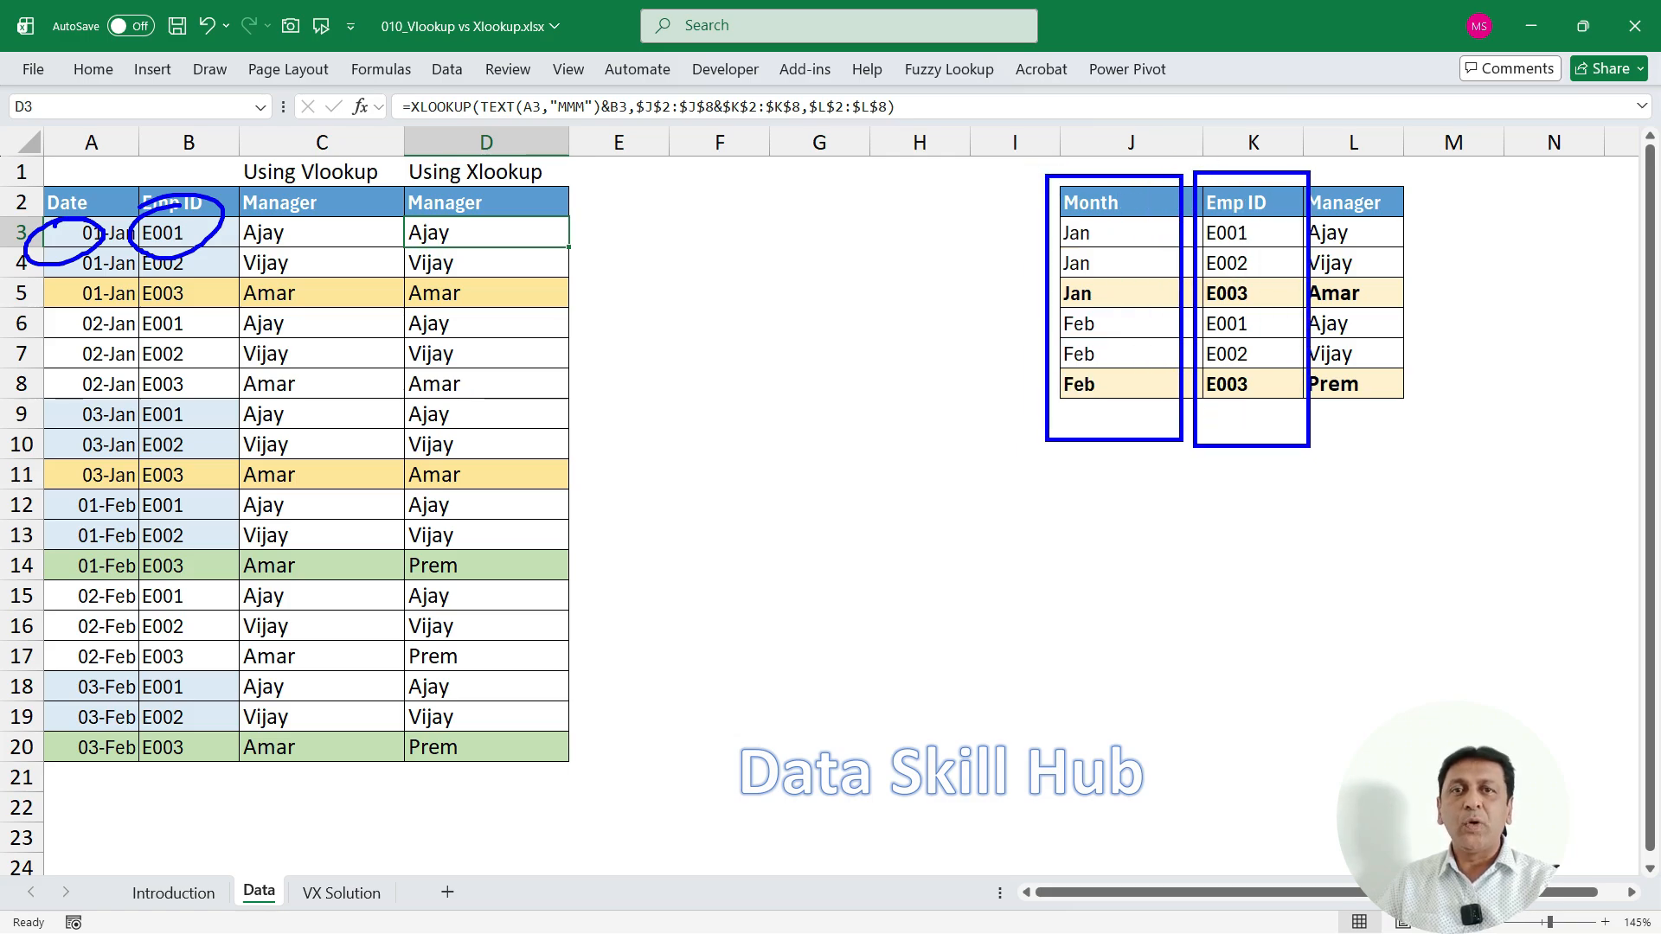